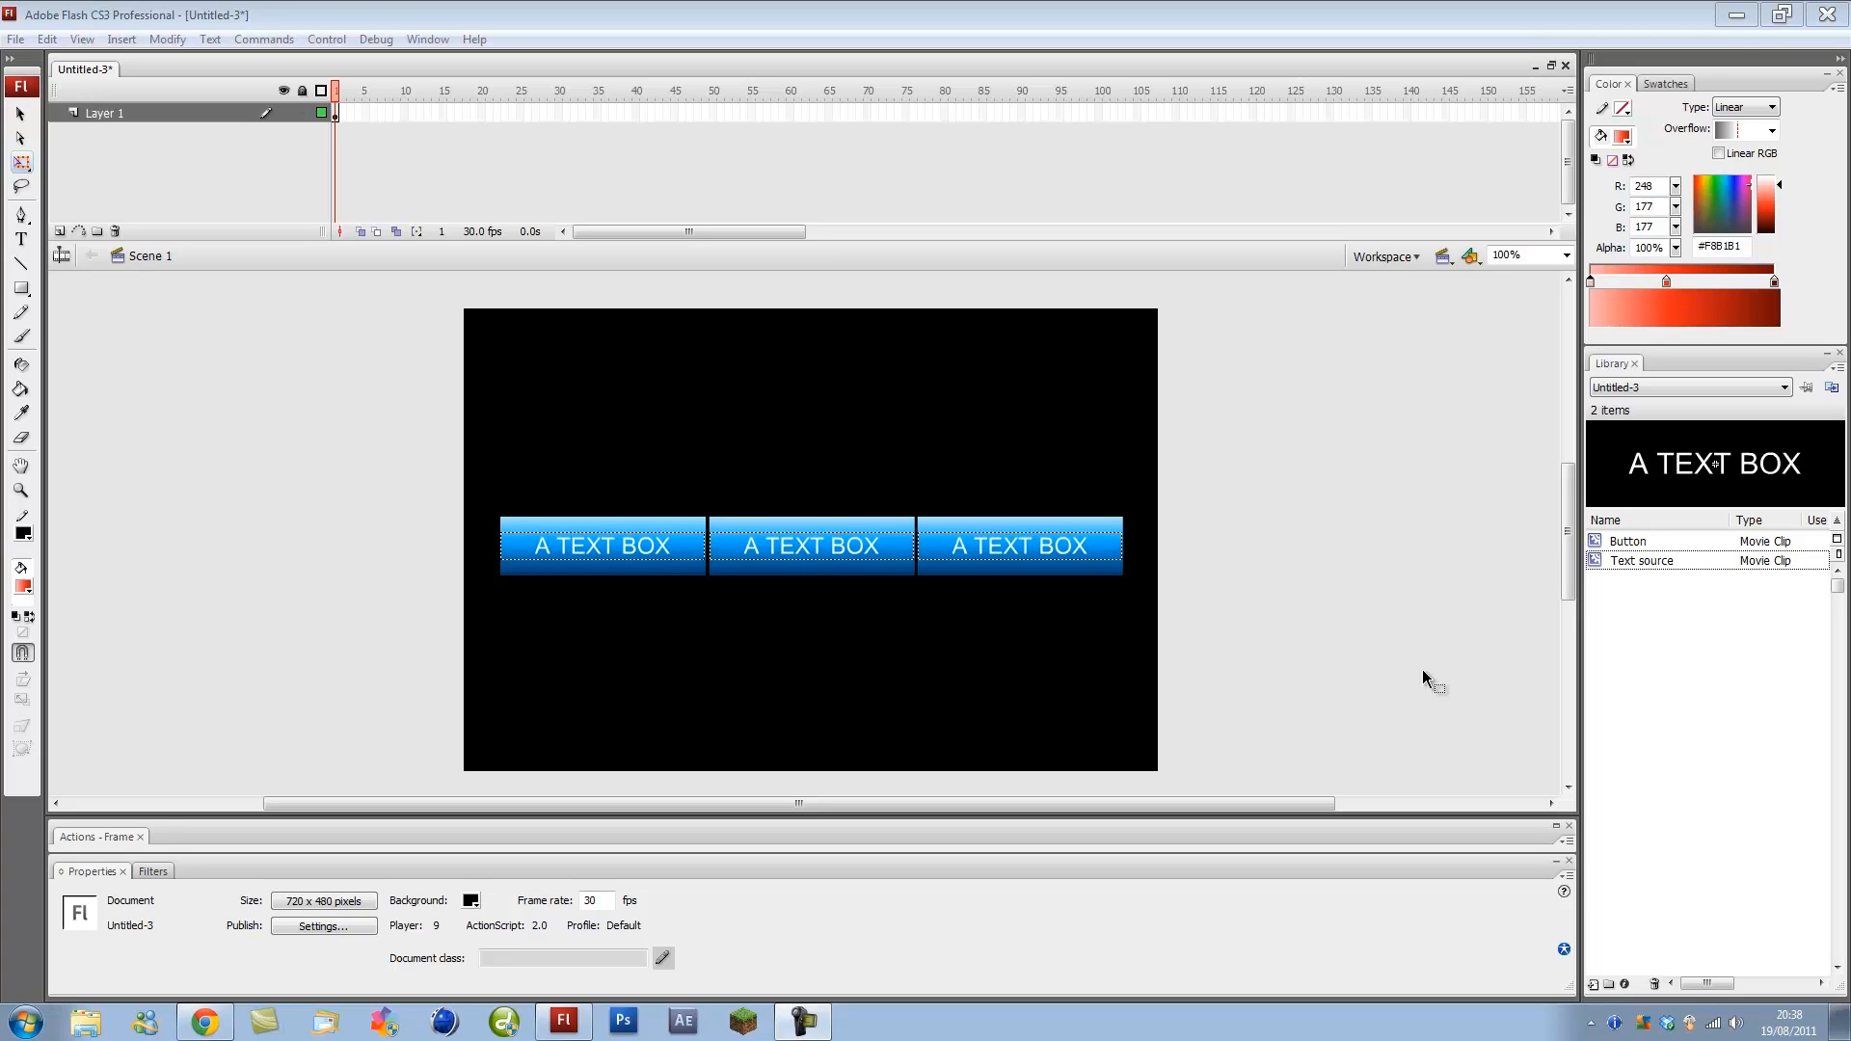
# Examine the three button instances on the stage and the Button and Text source symbols in the library
pyautogui.moveTo(1290, 651); pyautogui.dragTo(1292, 652)
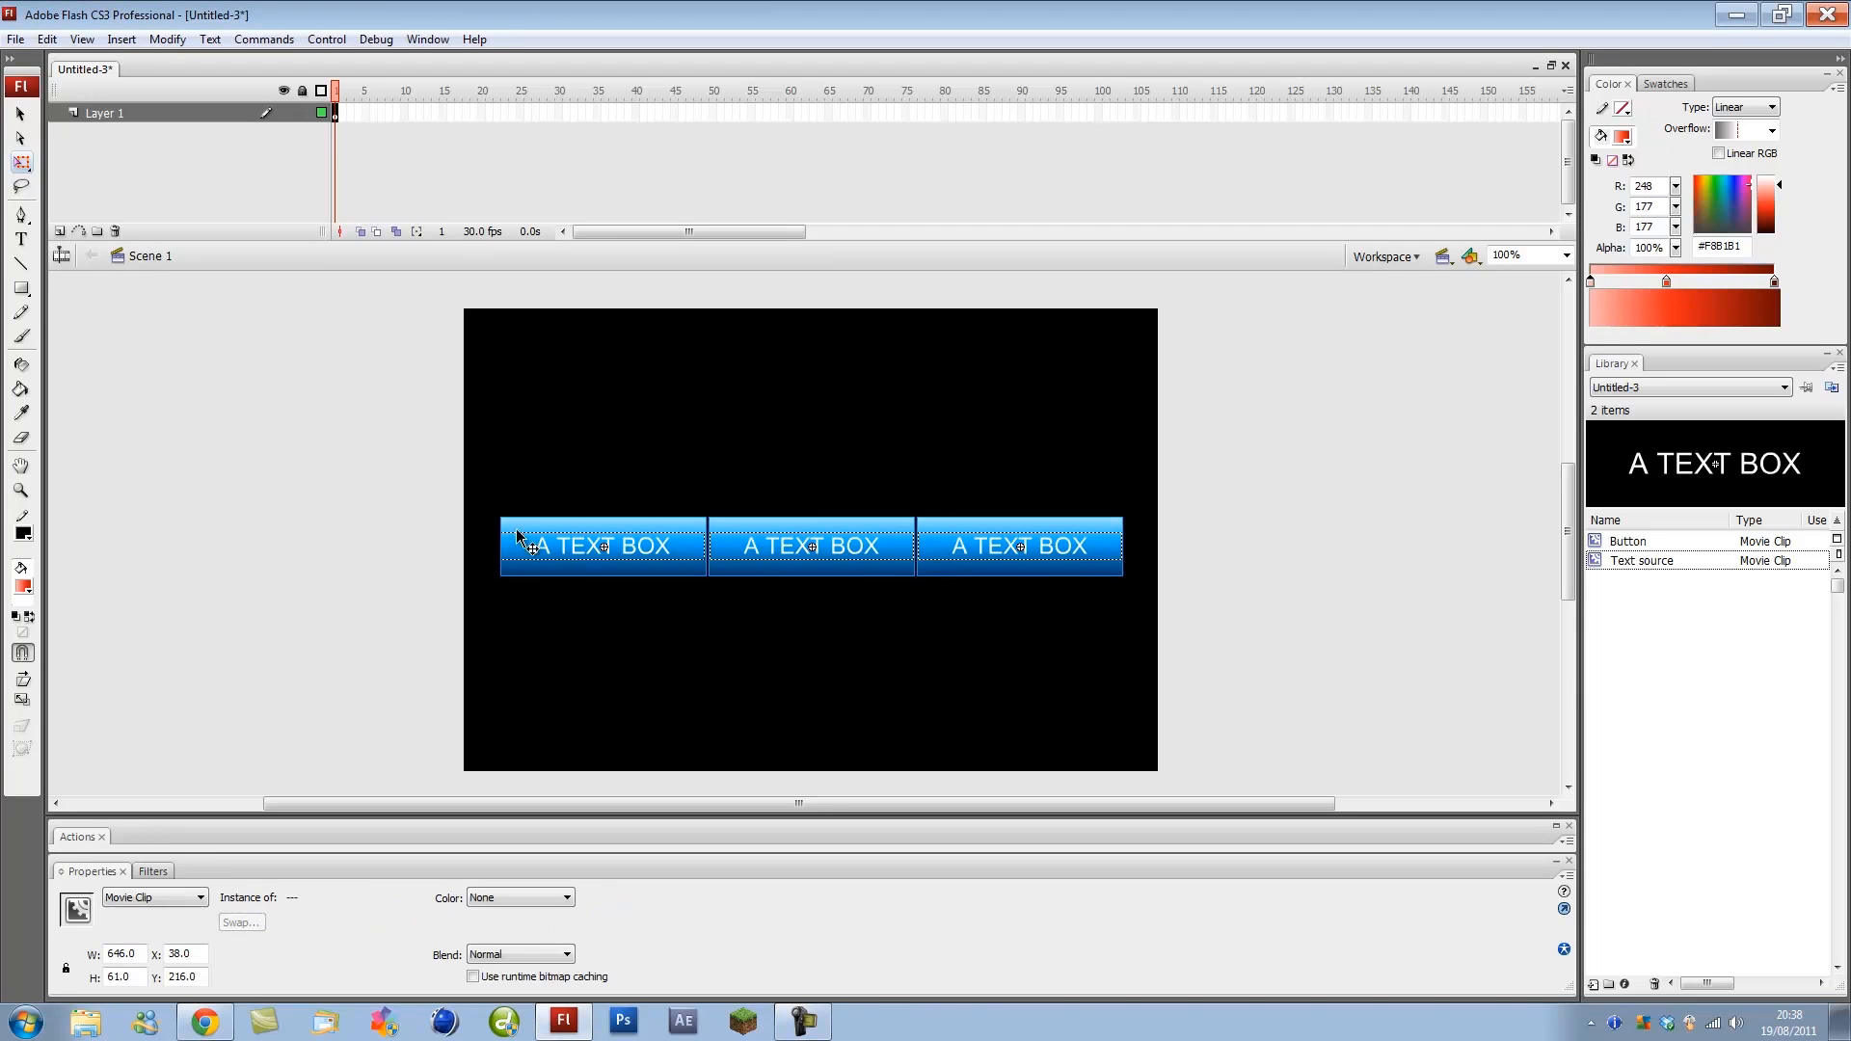
pyautogui.click(1634, 541)
pyautogui.click(1637, 557)
pyautogui.click(1634, 542)
pyautogui.click(1638, 557)
pyautogui.click(1634, 542)
pyautogui.click(1637, 557)
pyautogui.click(1246, 486)
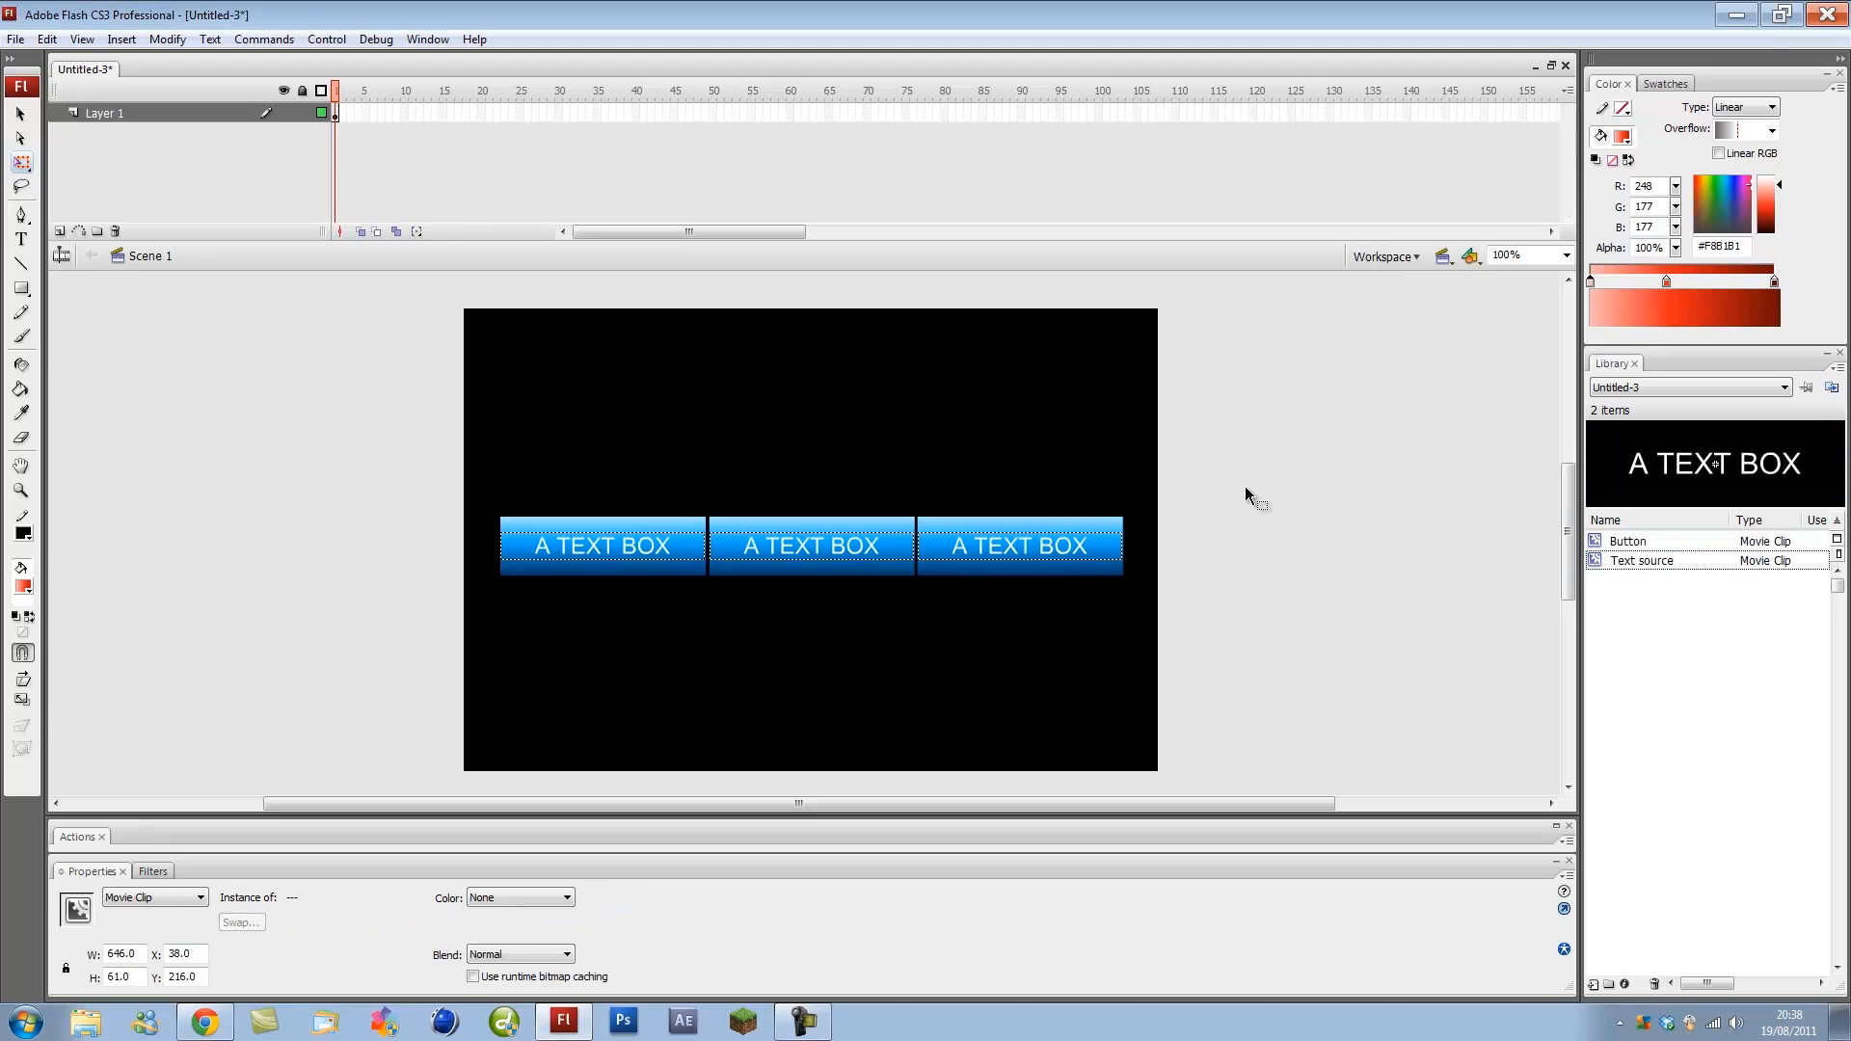
# Test the movie and try the Home button to check its trace output
pyautogui.hotkey('ctrl', 'Return')
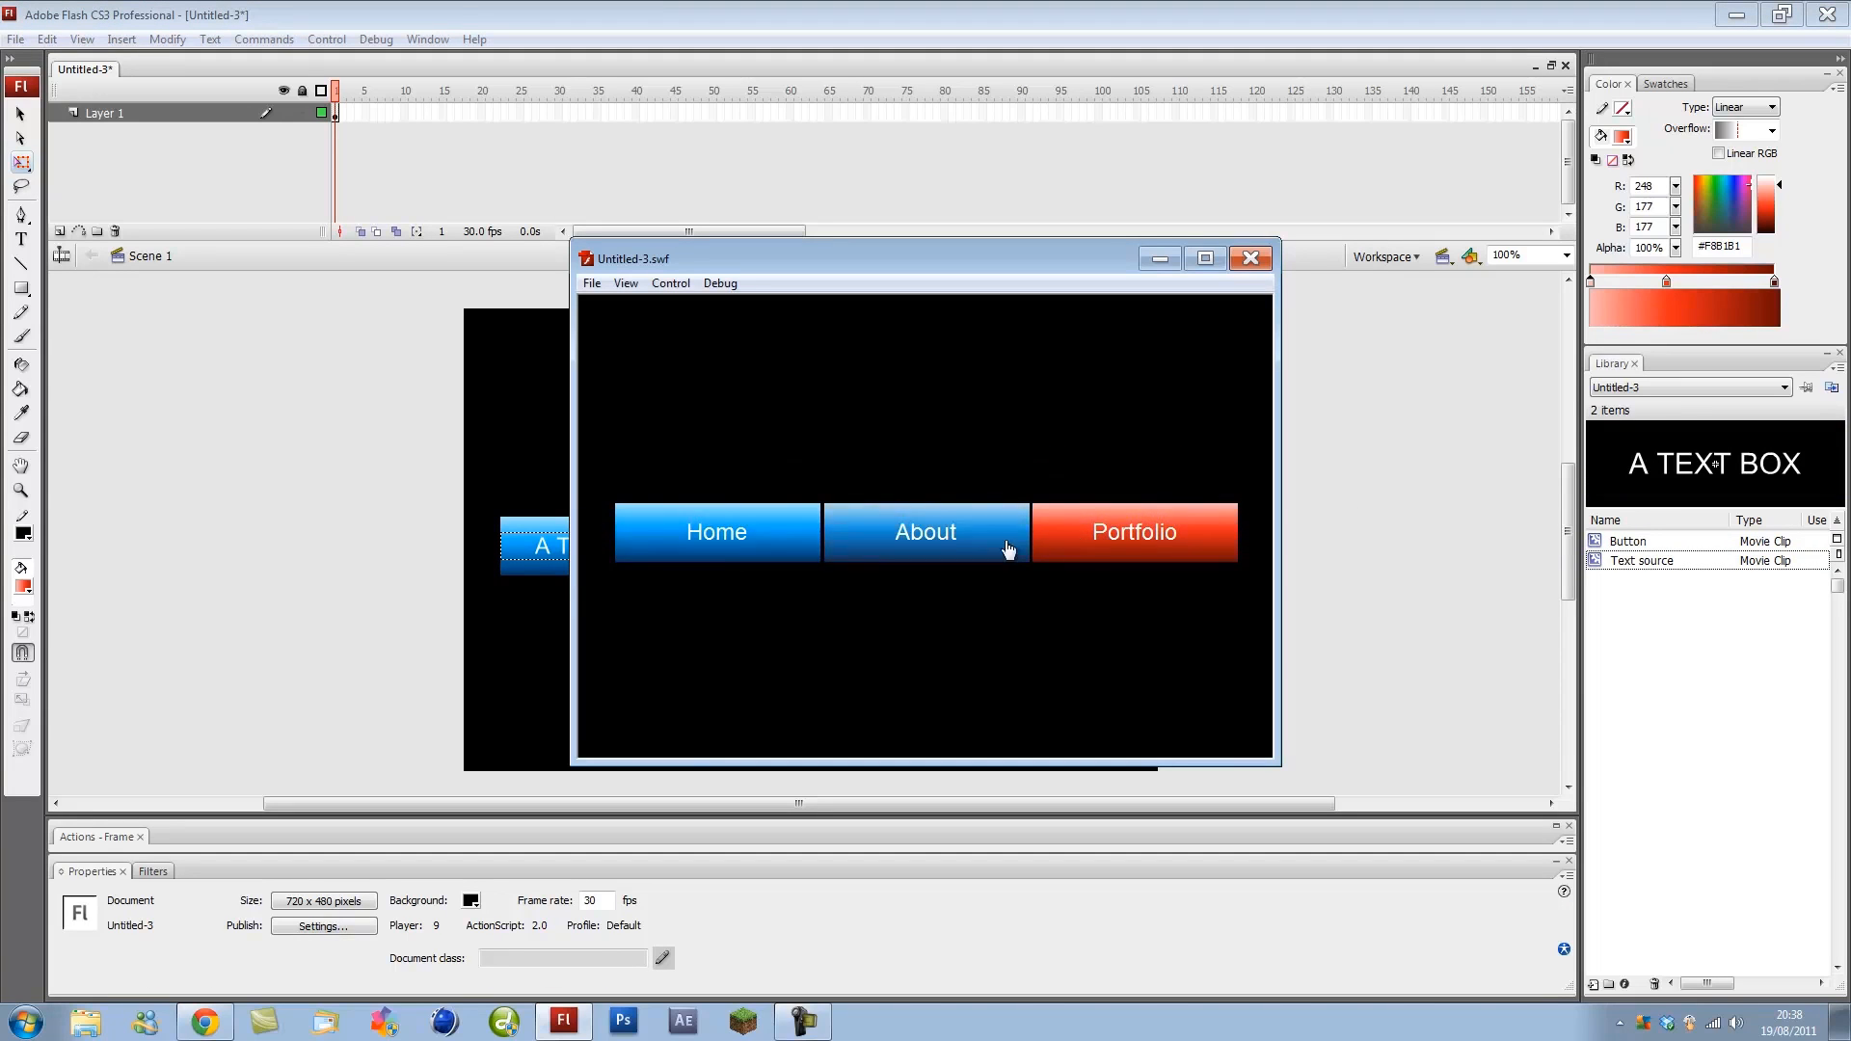
pyautogui.click(719, 557)
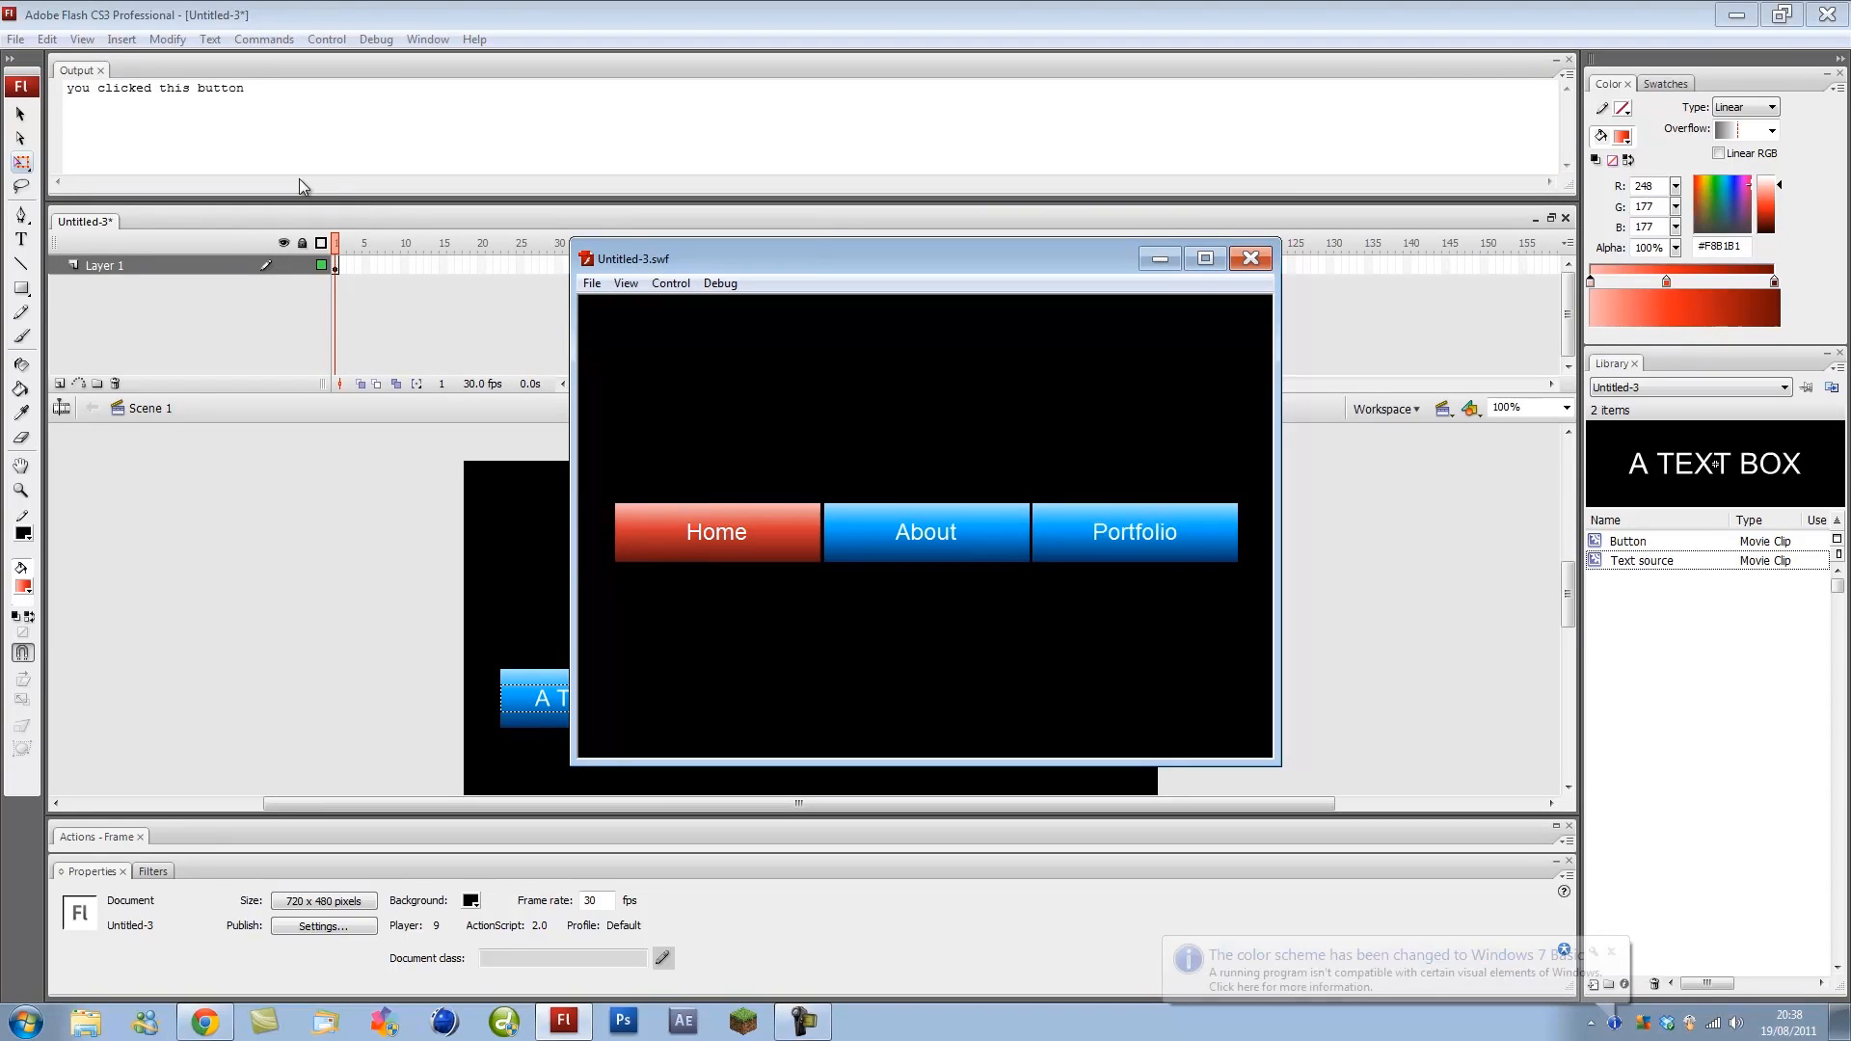
pyautogui.moveTo(298, 181); pyautogui.dragTo(98, 88)
pyautogui.click(1221, 151)
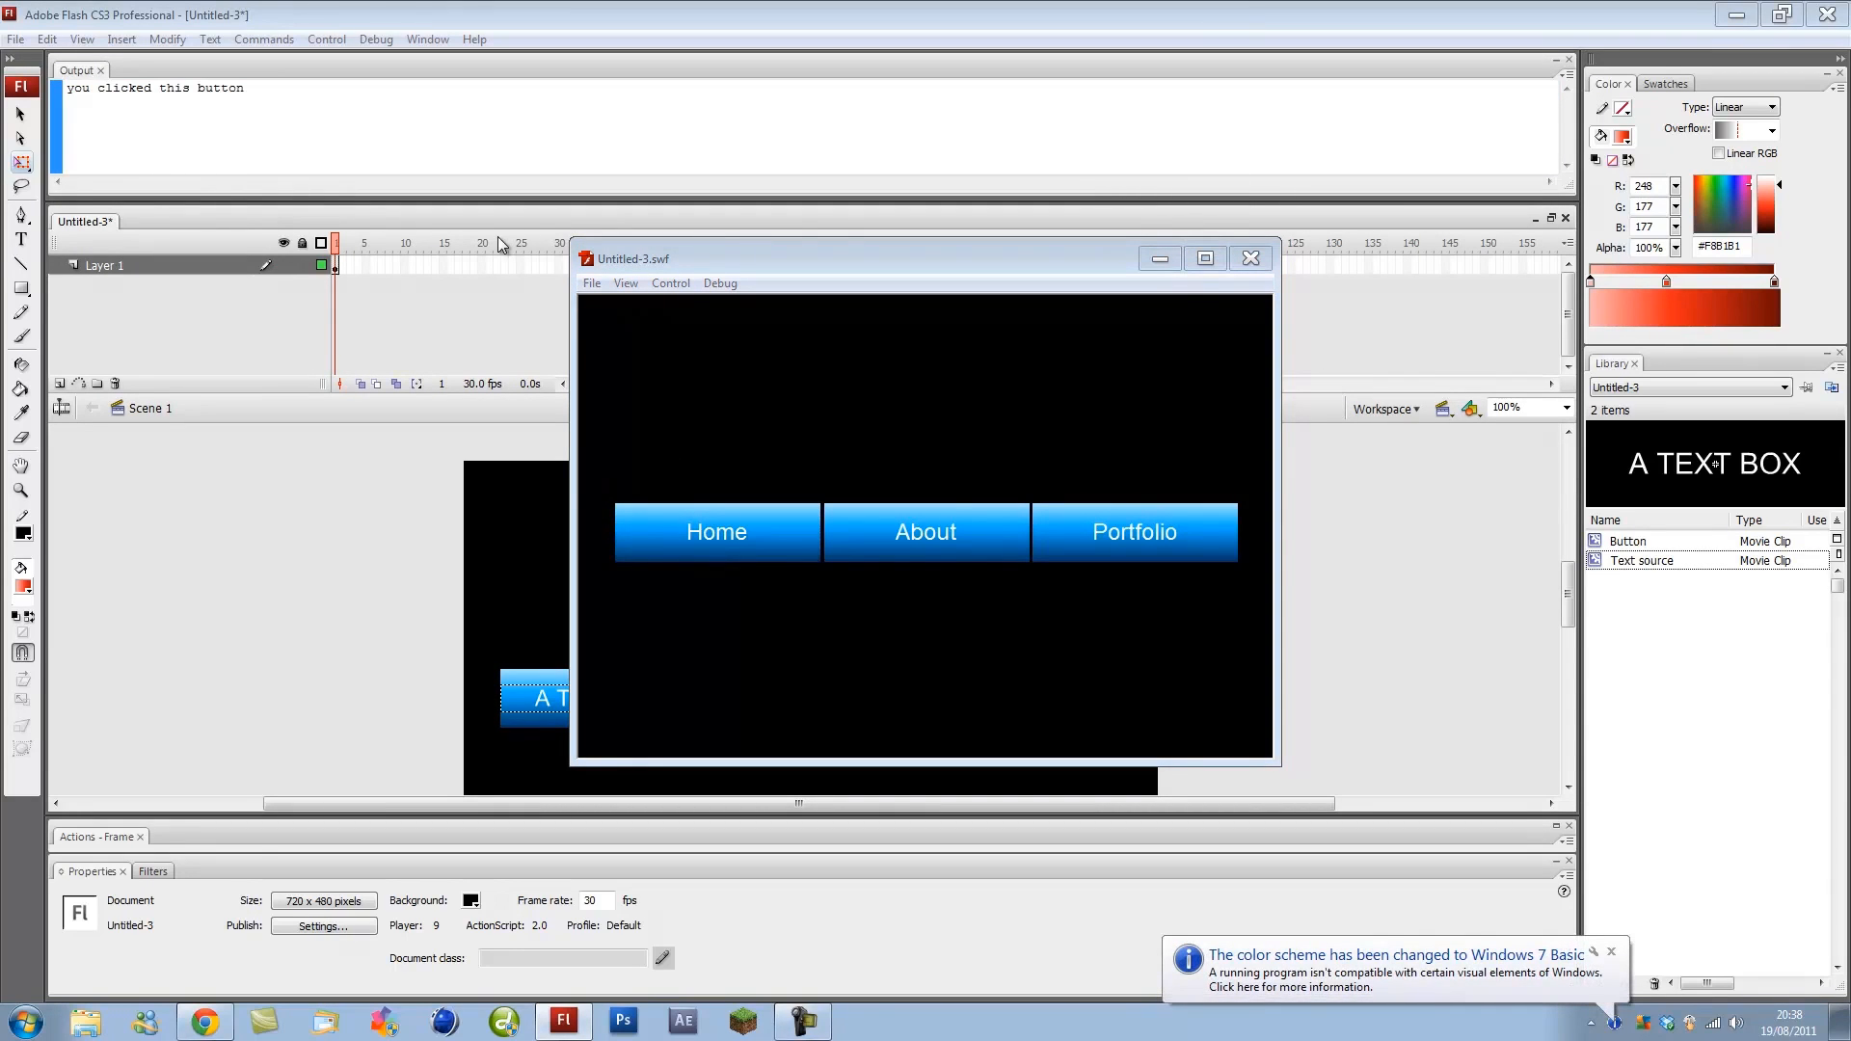
pyautogui.press('F2')
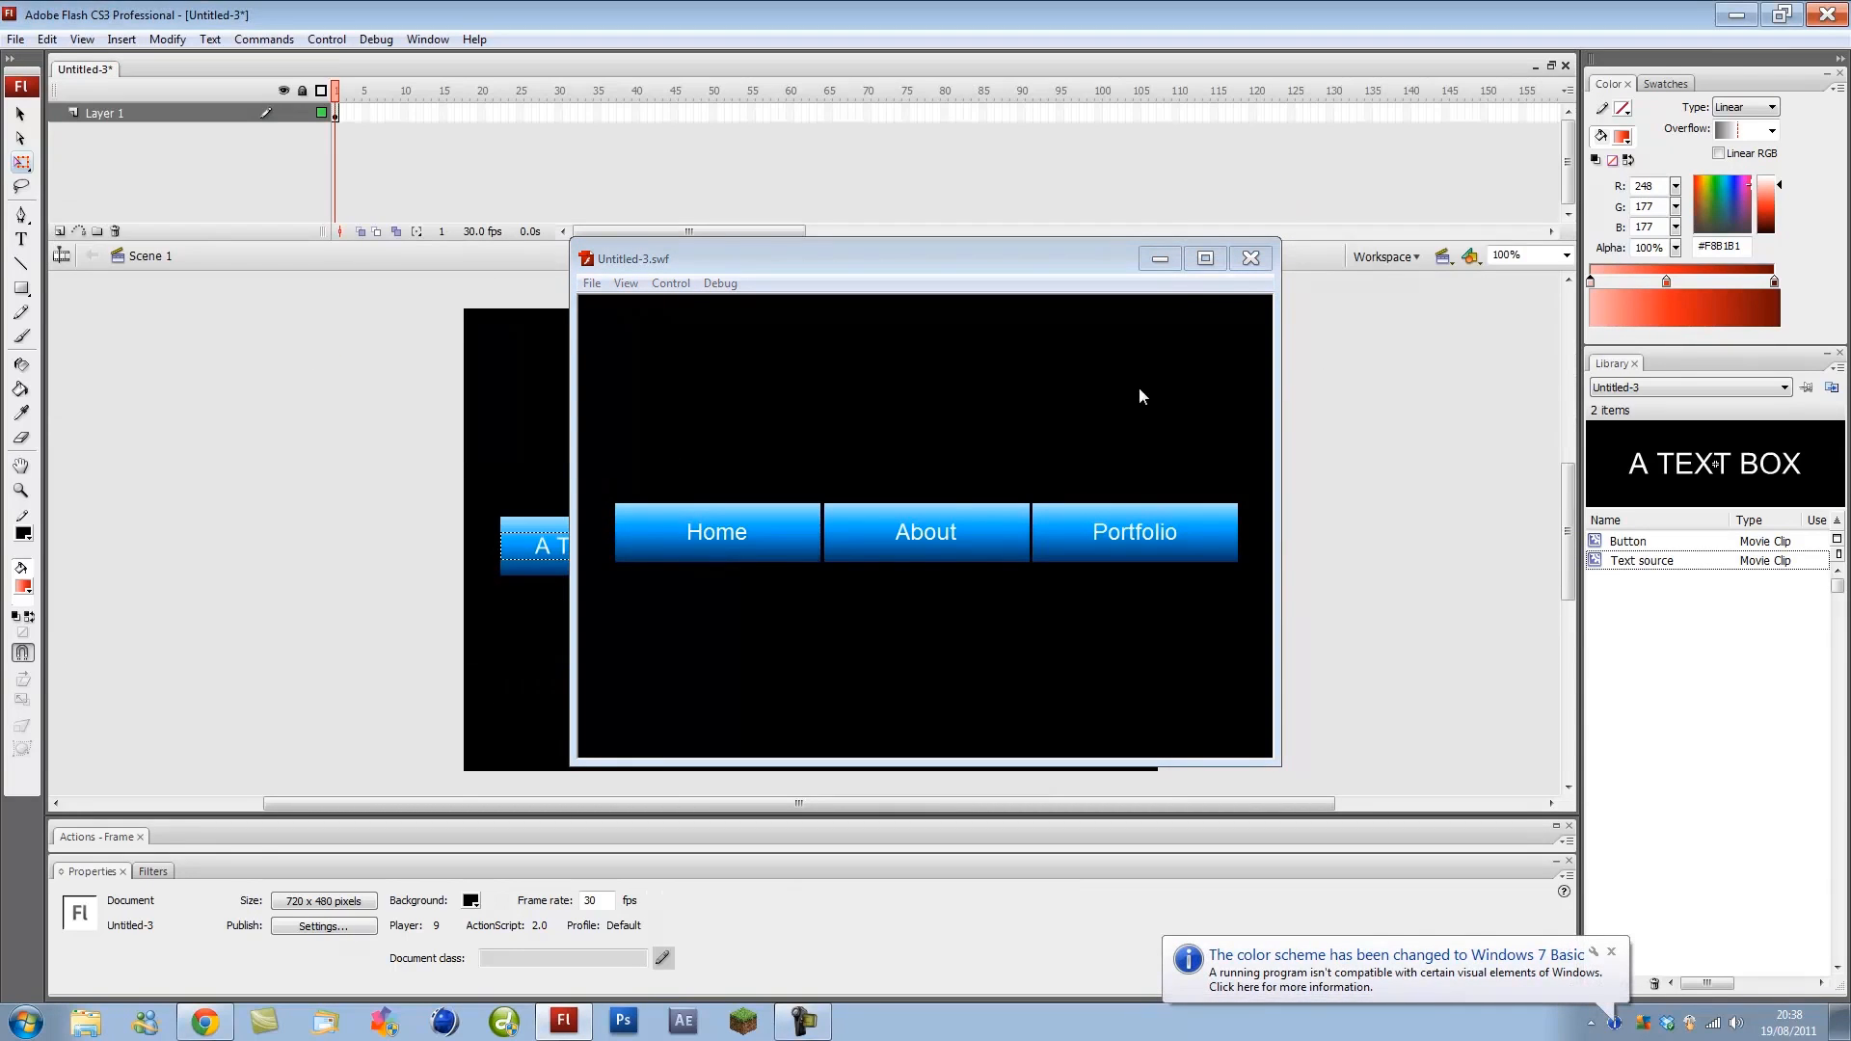
pyautogui.click(1250, 260)
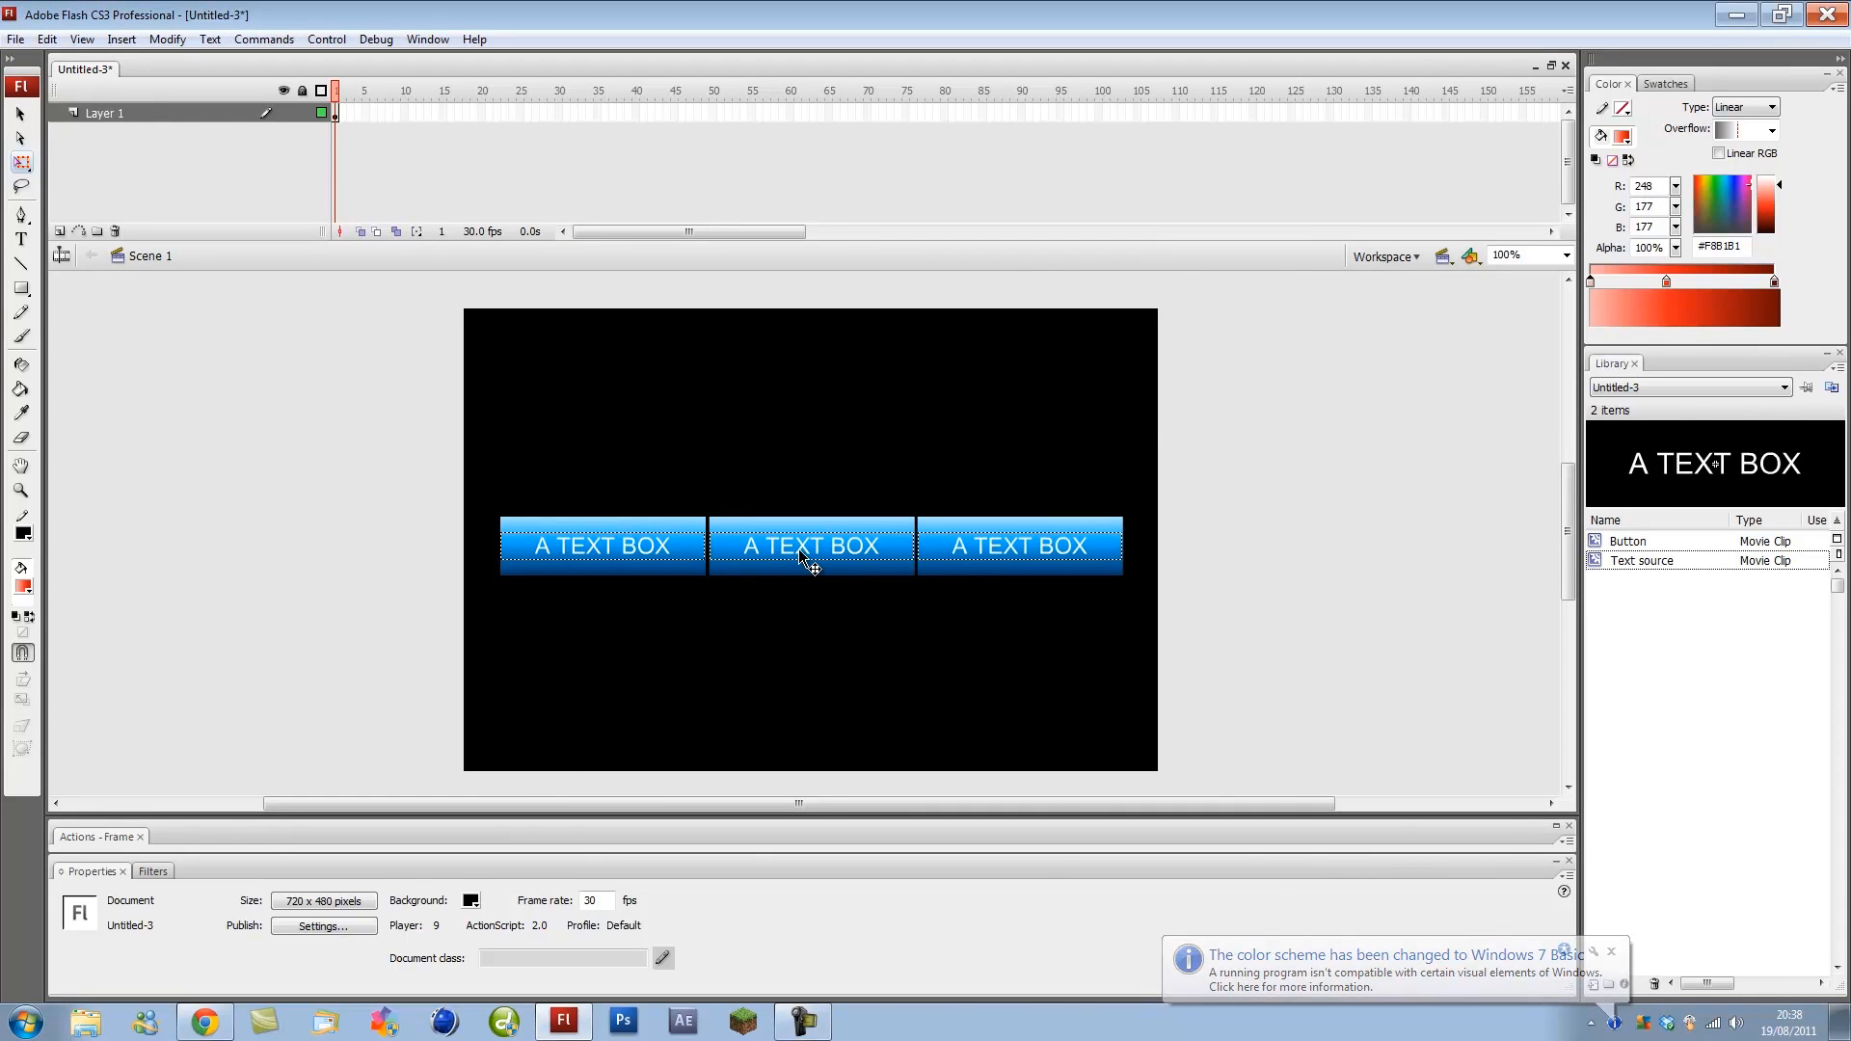
# Inspect the instance properties of each of the three buttons on the stage
pyautogui.click(610, 558)
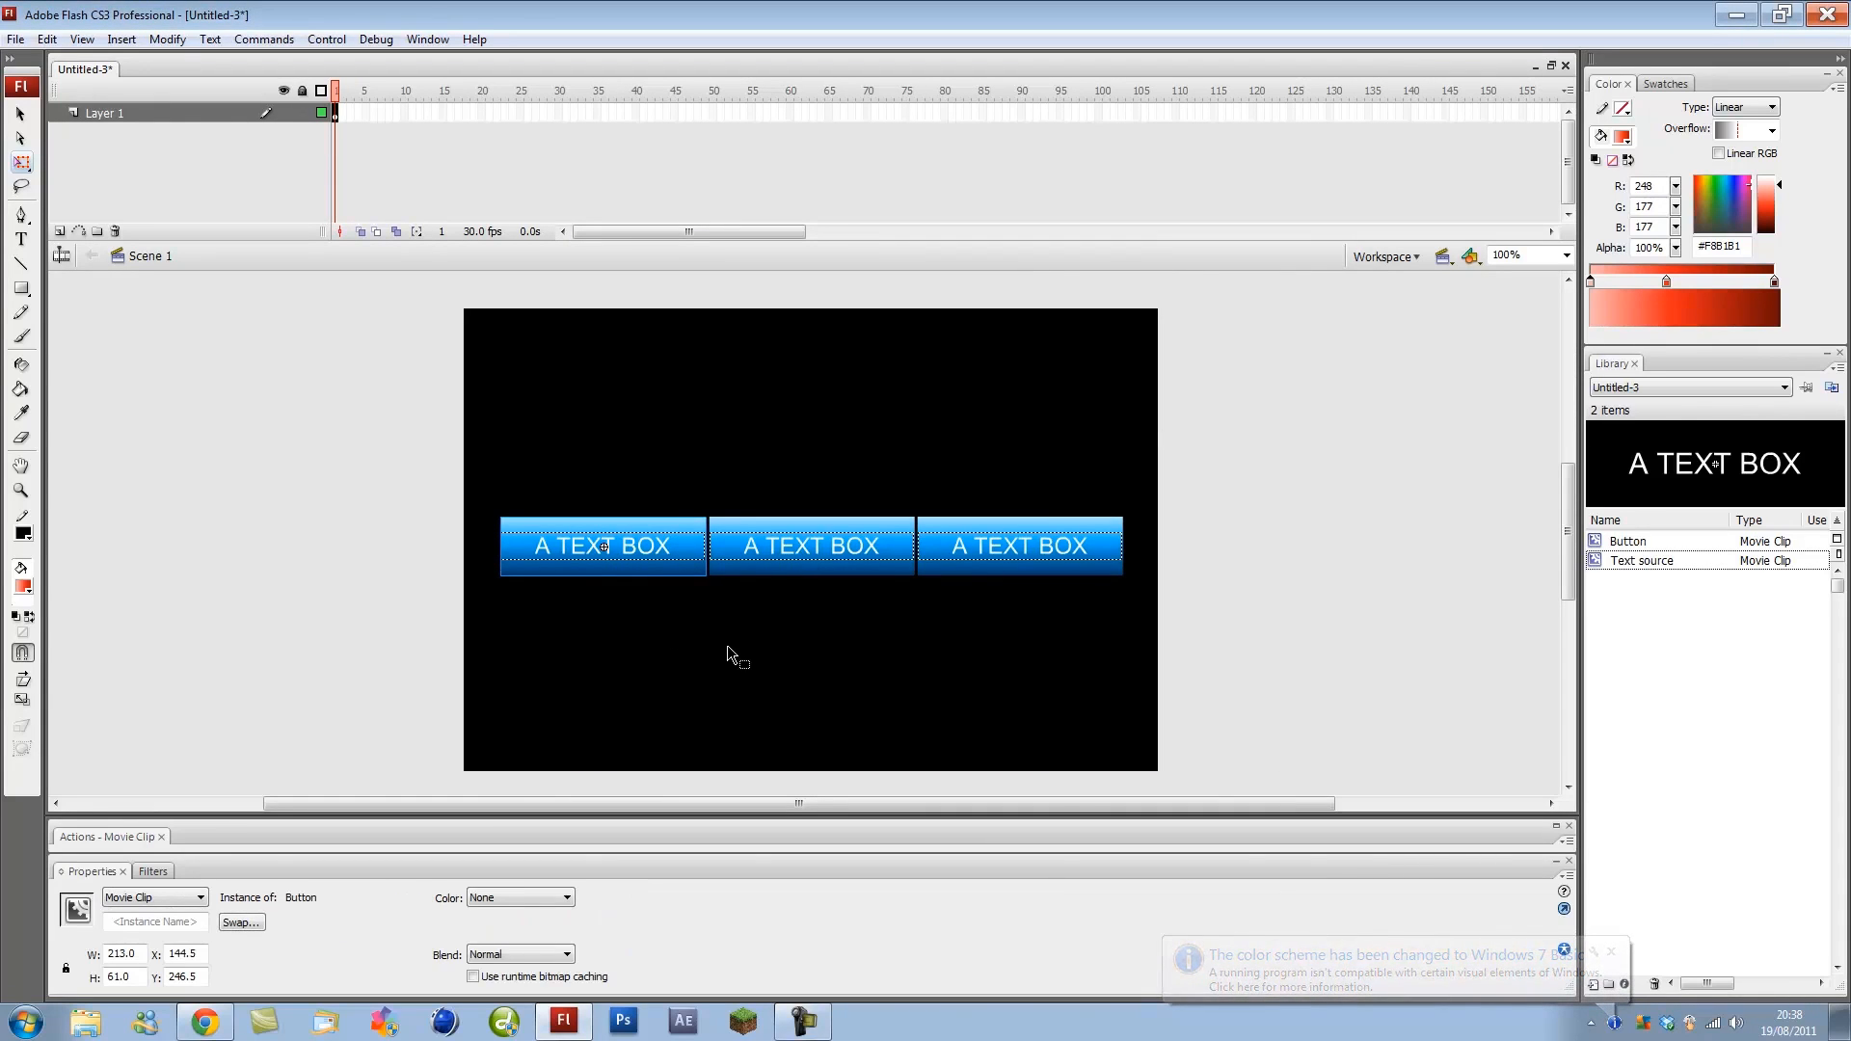
pyautogui.click(160, 923)
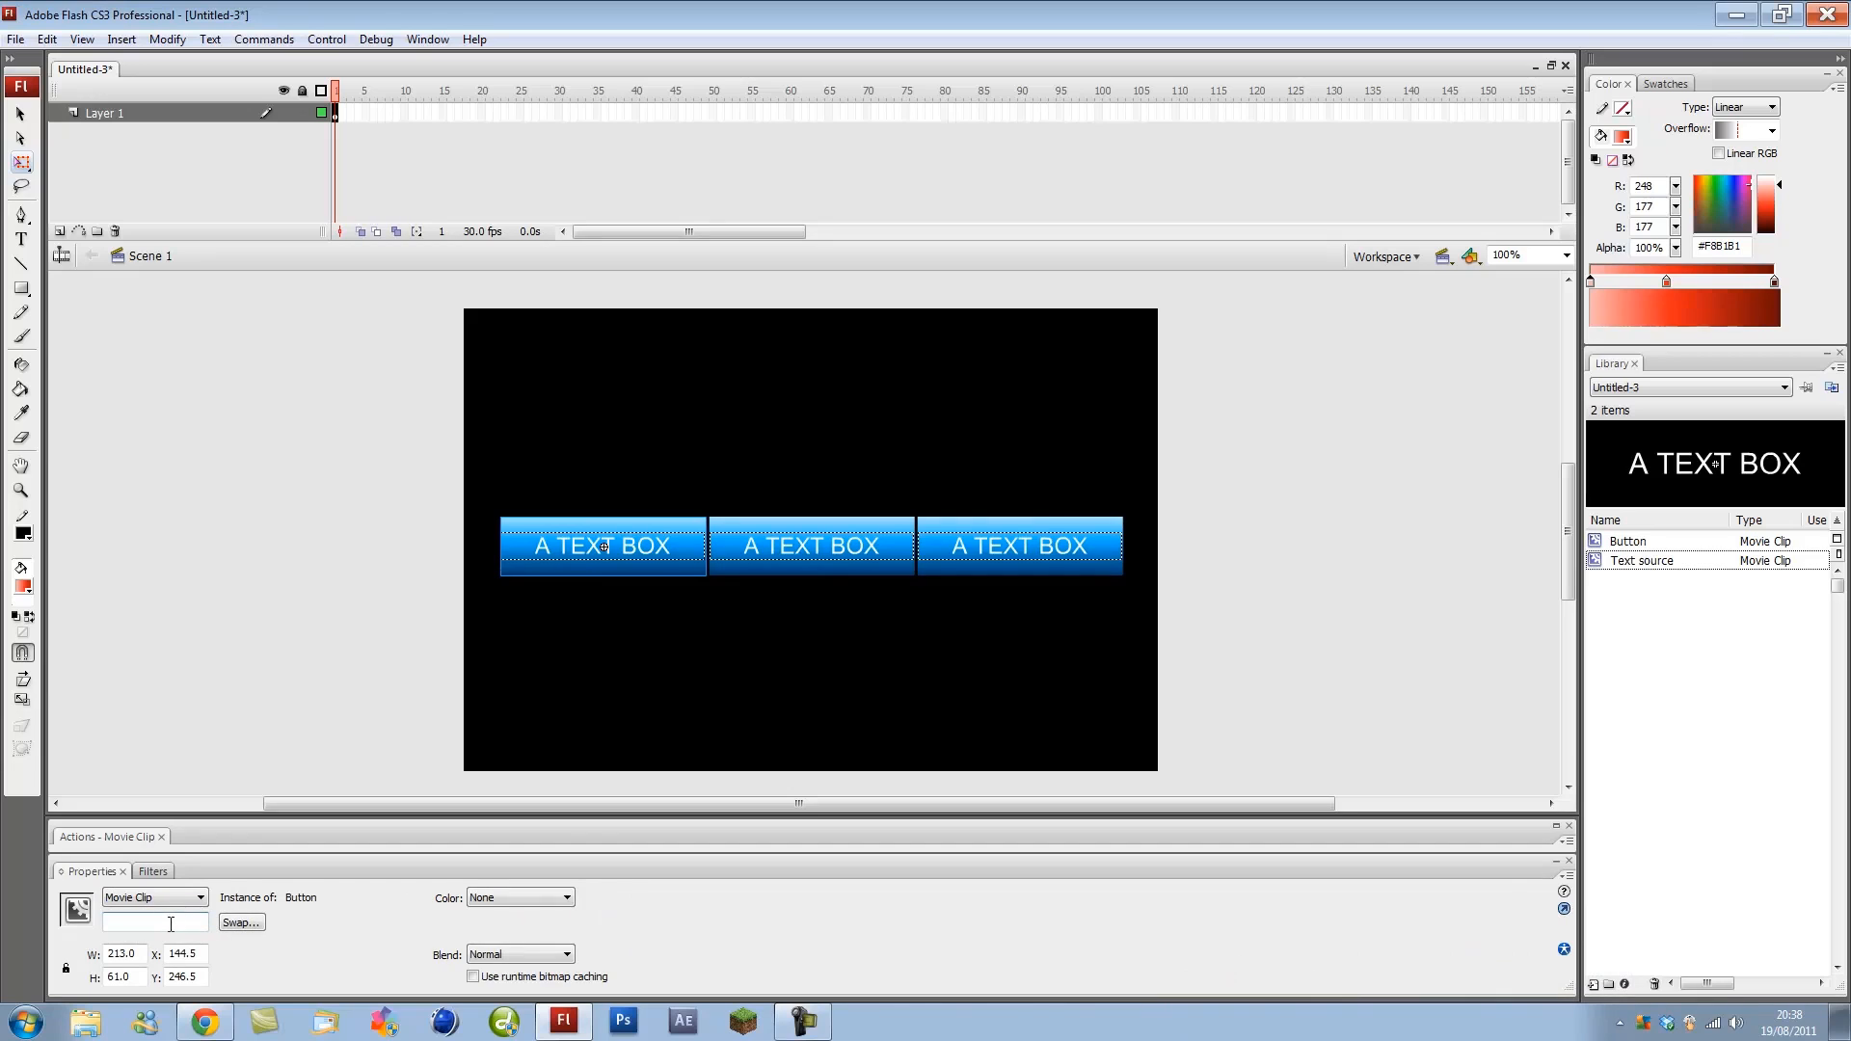
pyautogui.click(294, 687)
pyautogui.click(812, 558)
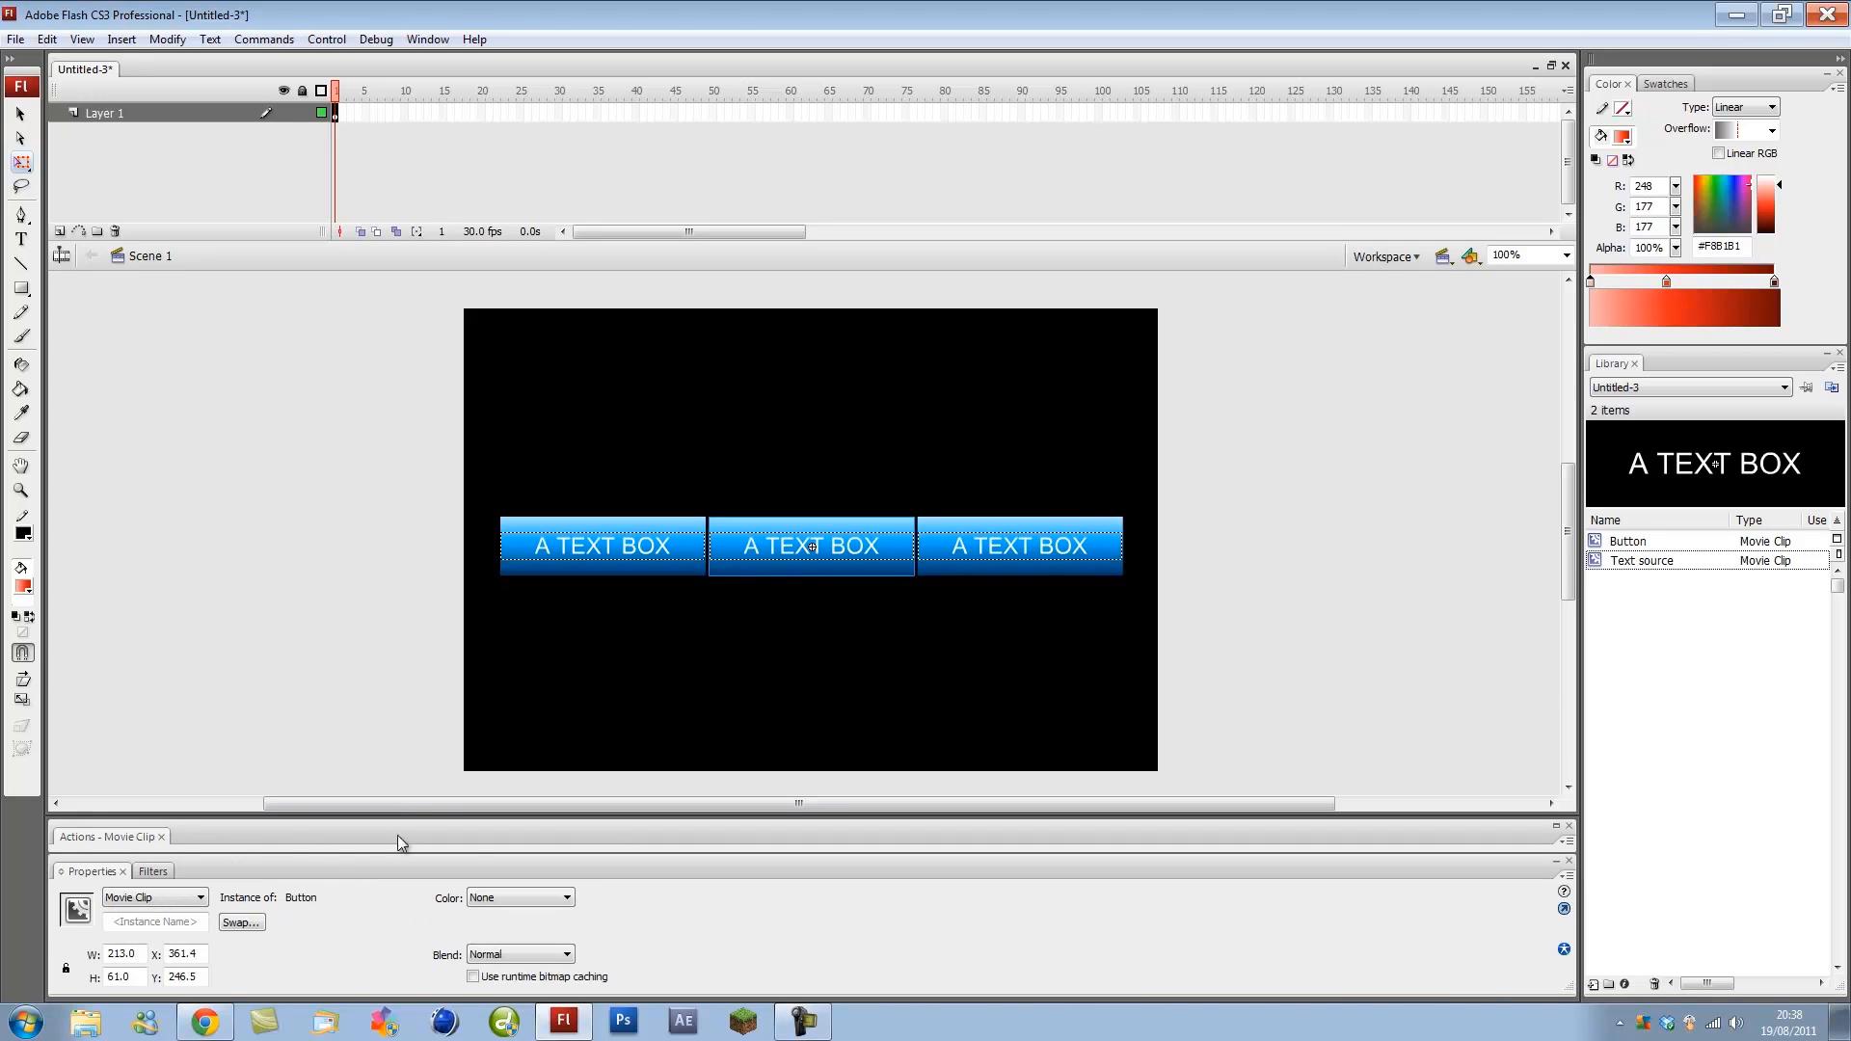
pyautogui.click(1025, 548)
pyautogui.click(549, 521)
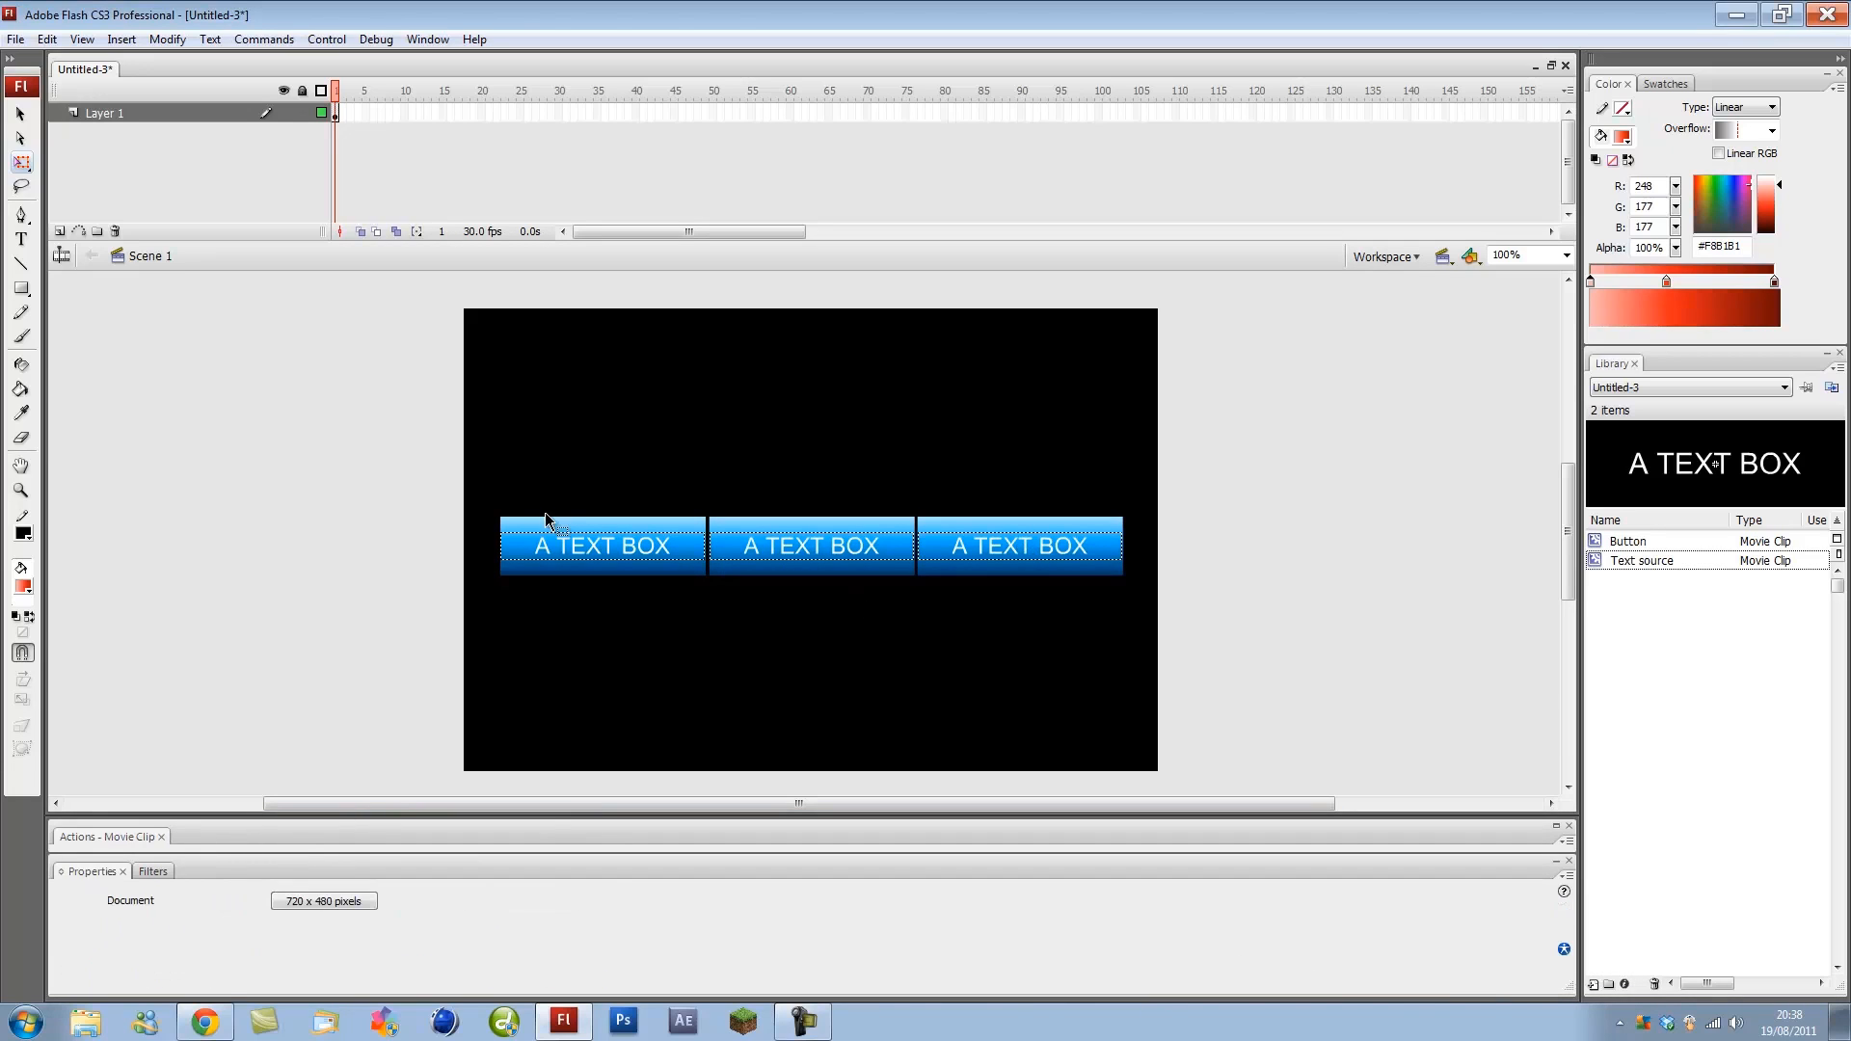
# Review the ActionScript attached to the first button, including the line that sets its text to "Home"
pyautogui.click(636, 545)
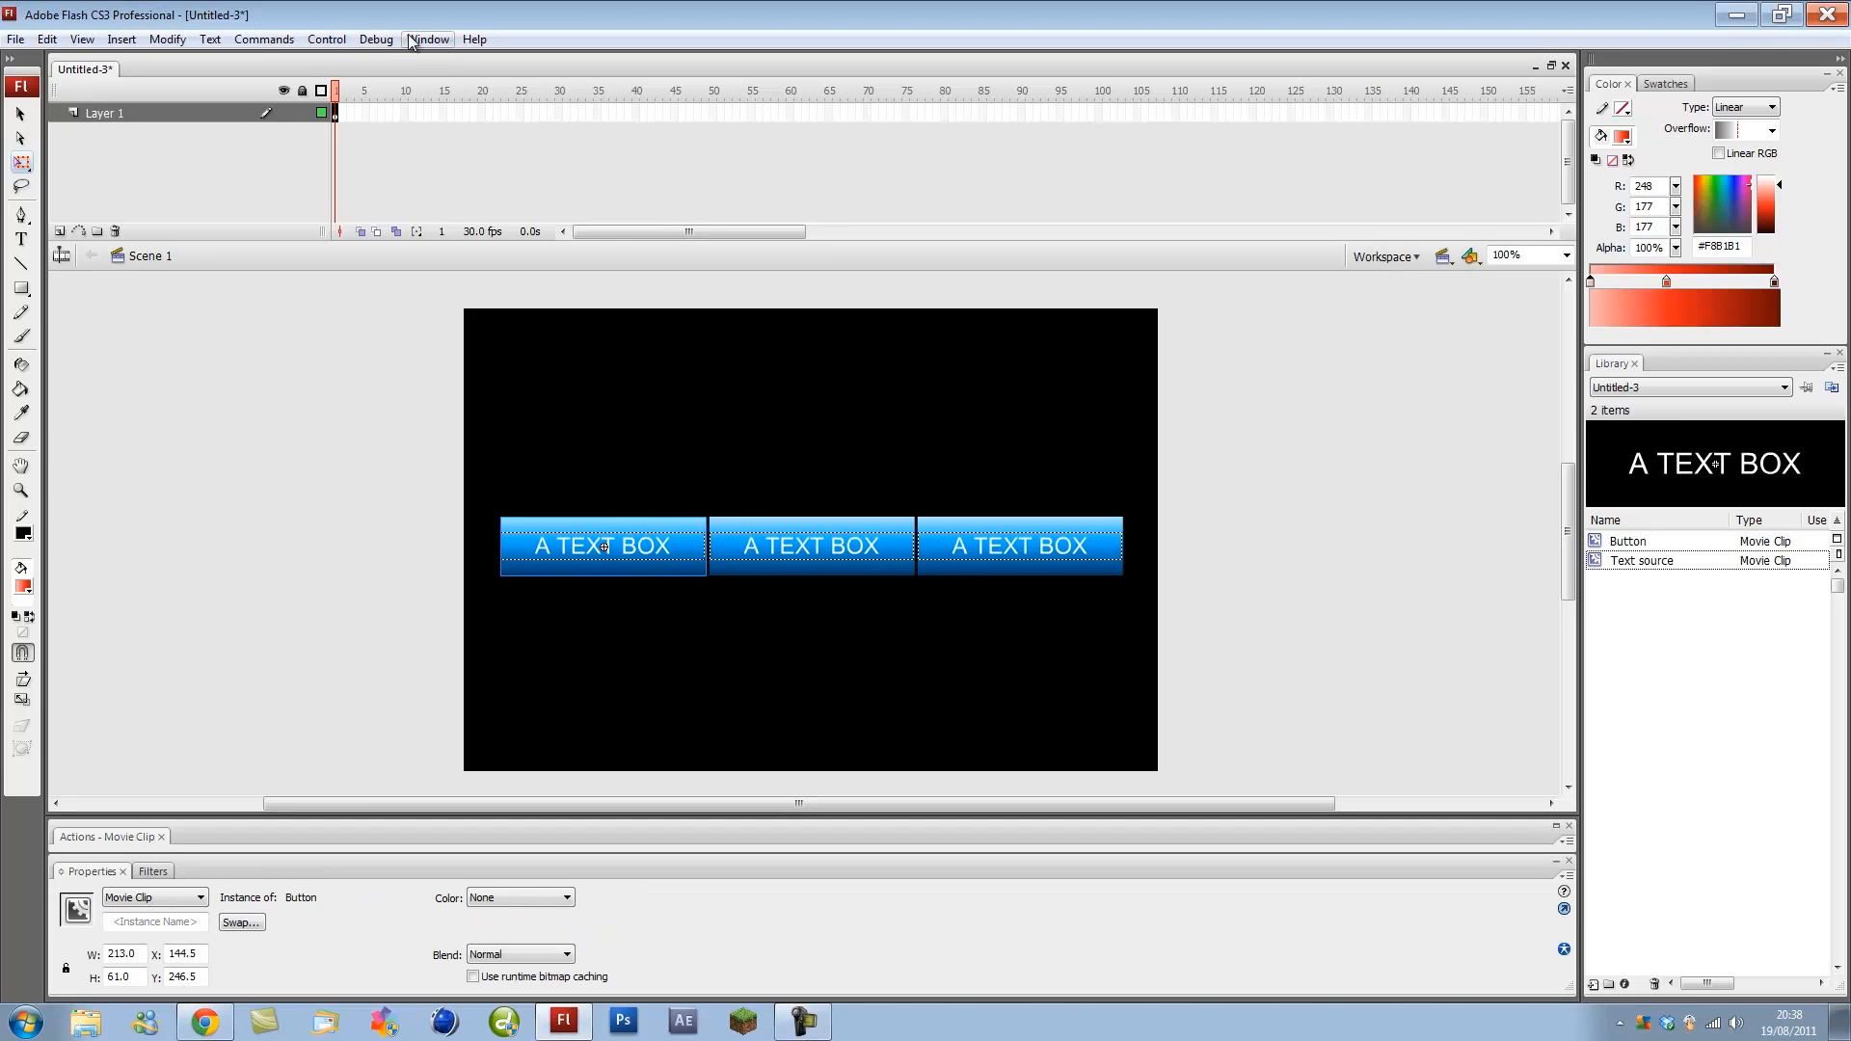
pyautogui.click(340, 837)
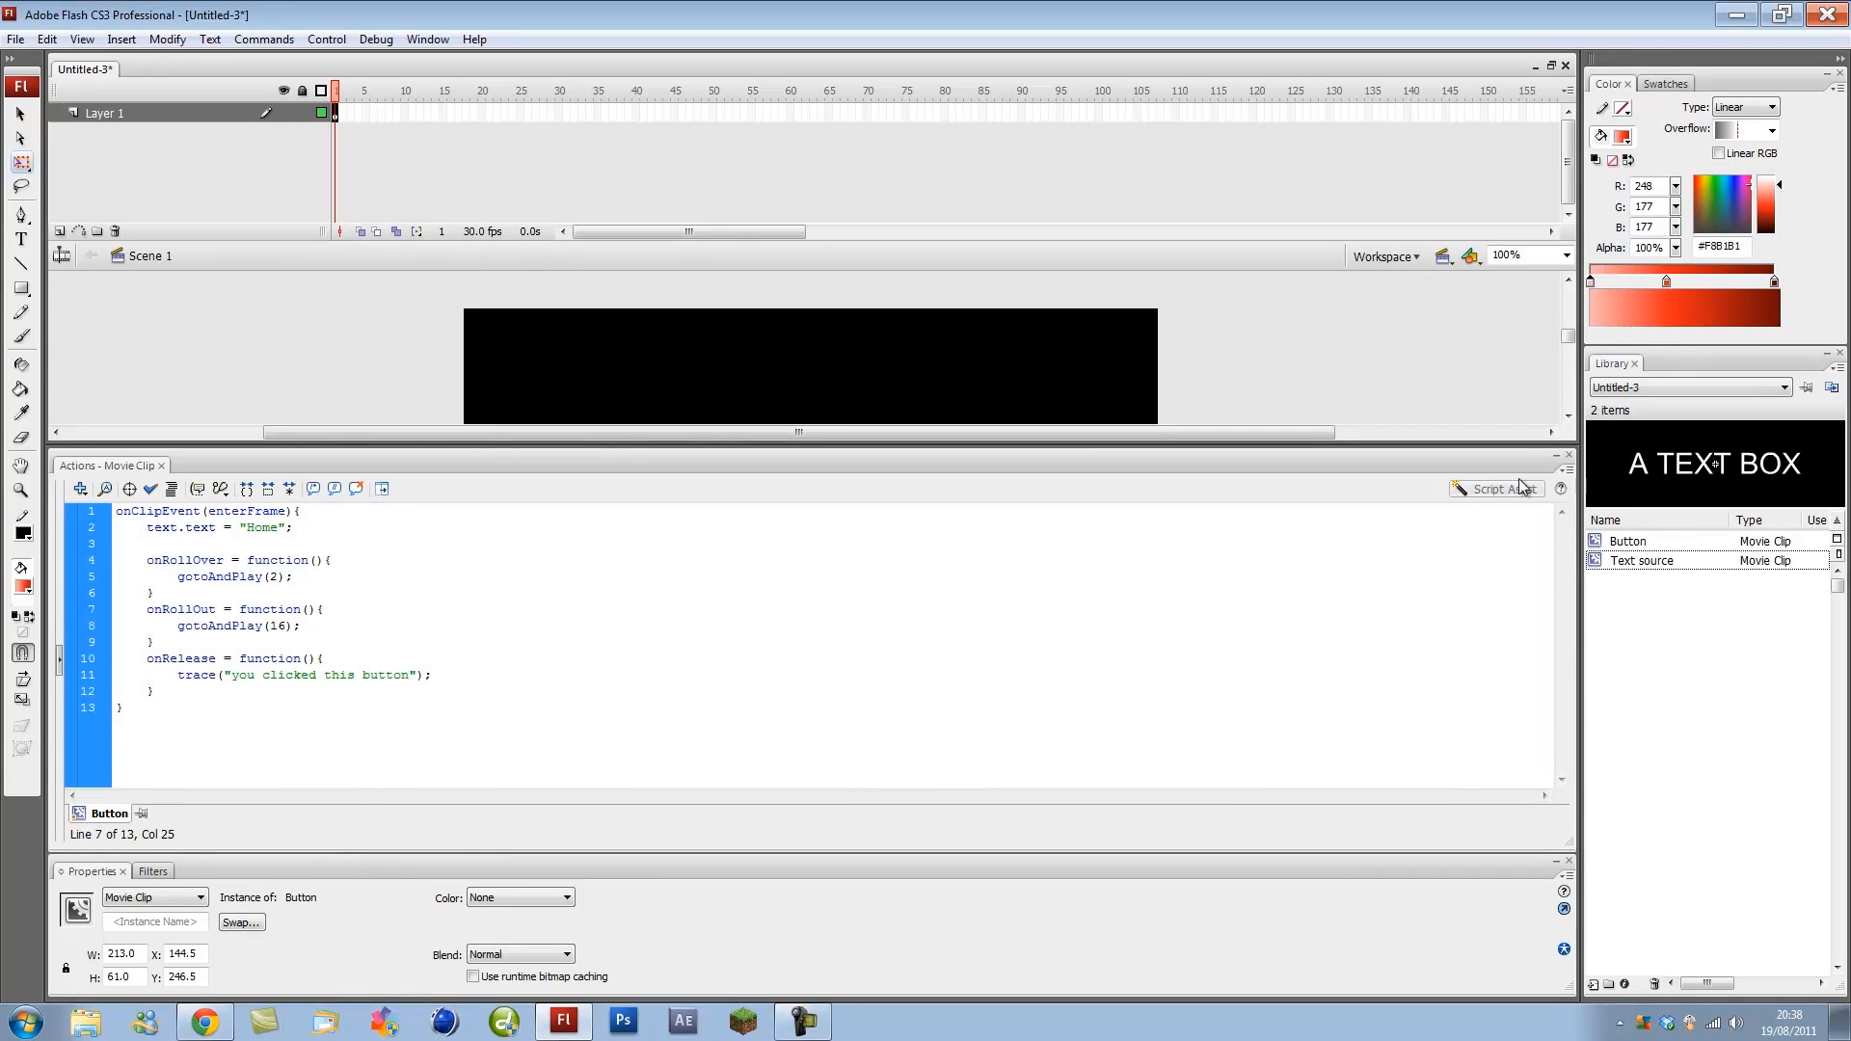
pyautogui.click(1568, 415)
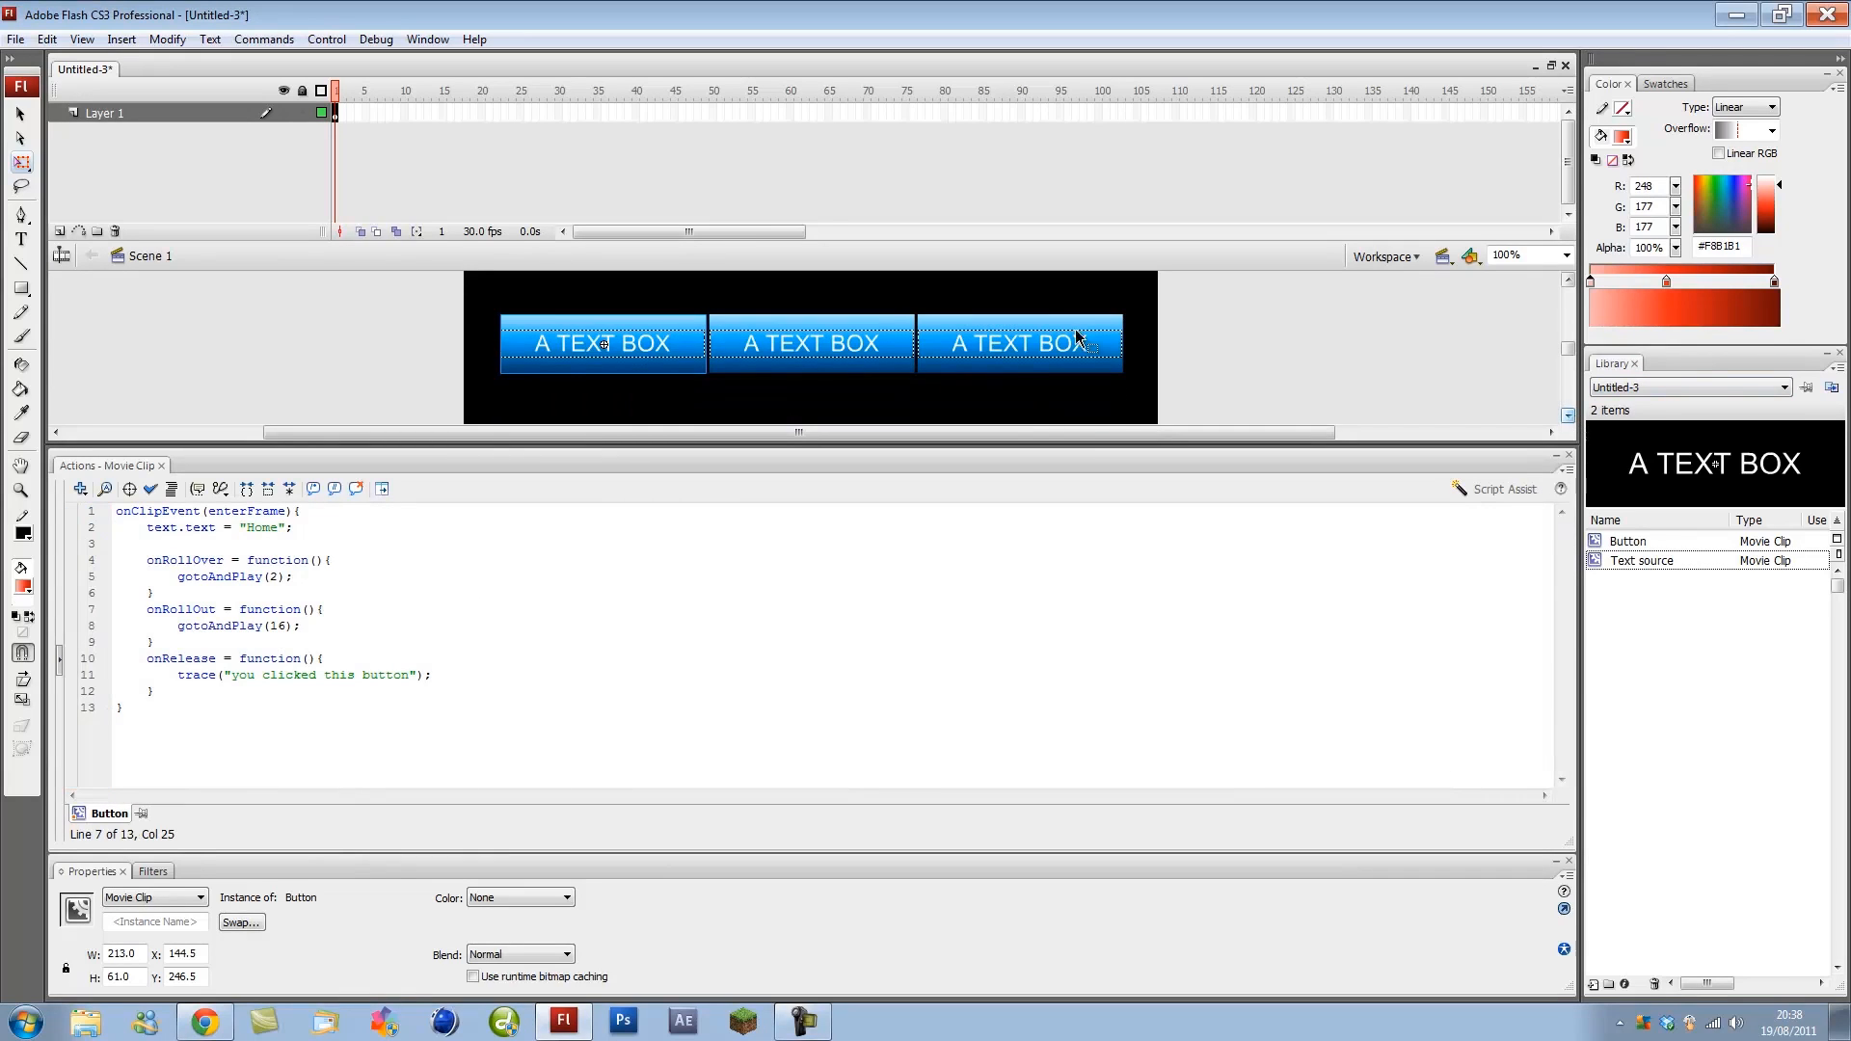
pyautogui.moveTo(376, 541); pyautogui.dragTo(115, 525)
pyautogui.click(203, 540)
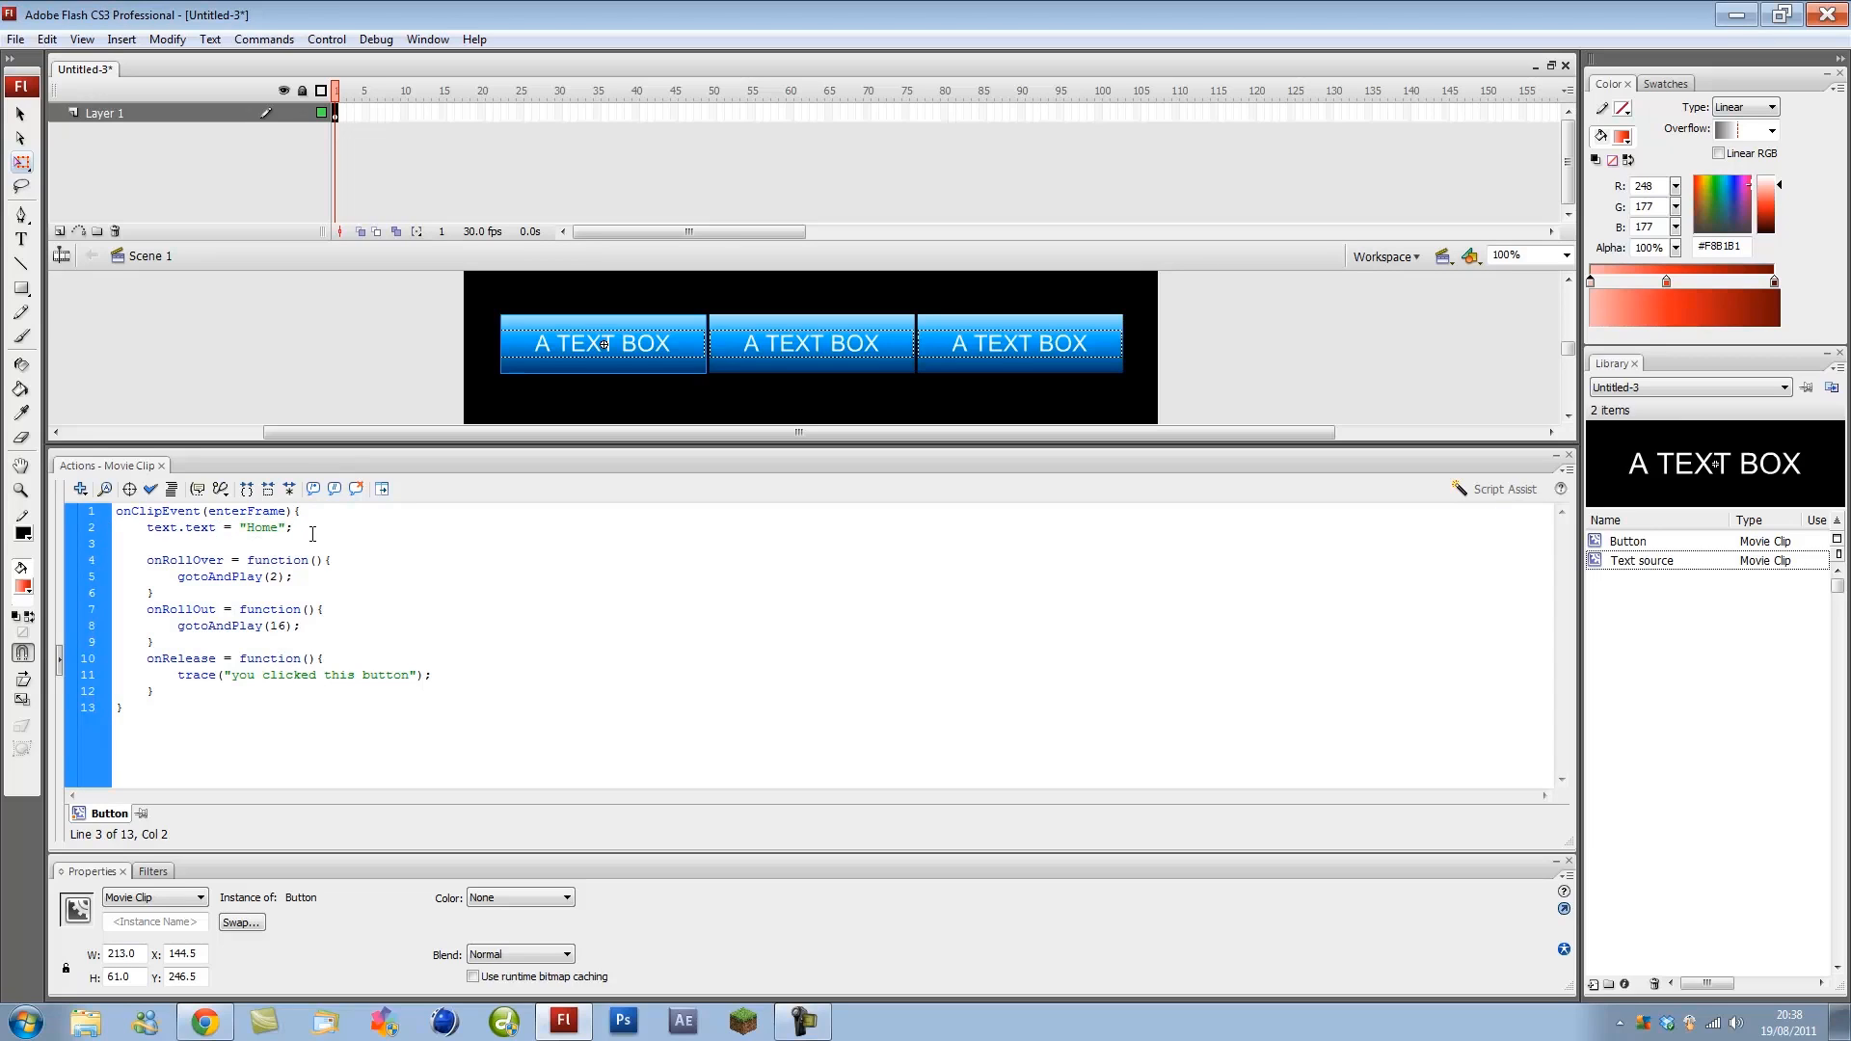
pyautogui.moveTo(304, 534); pyautogui.dragTo(116, 511)
pyautogui.click(347, 576)
# Test the movie again to check the button labels and rollover effect, and collapse the script editor
pyautogui.hotkey('ctrl', 'Return')
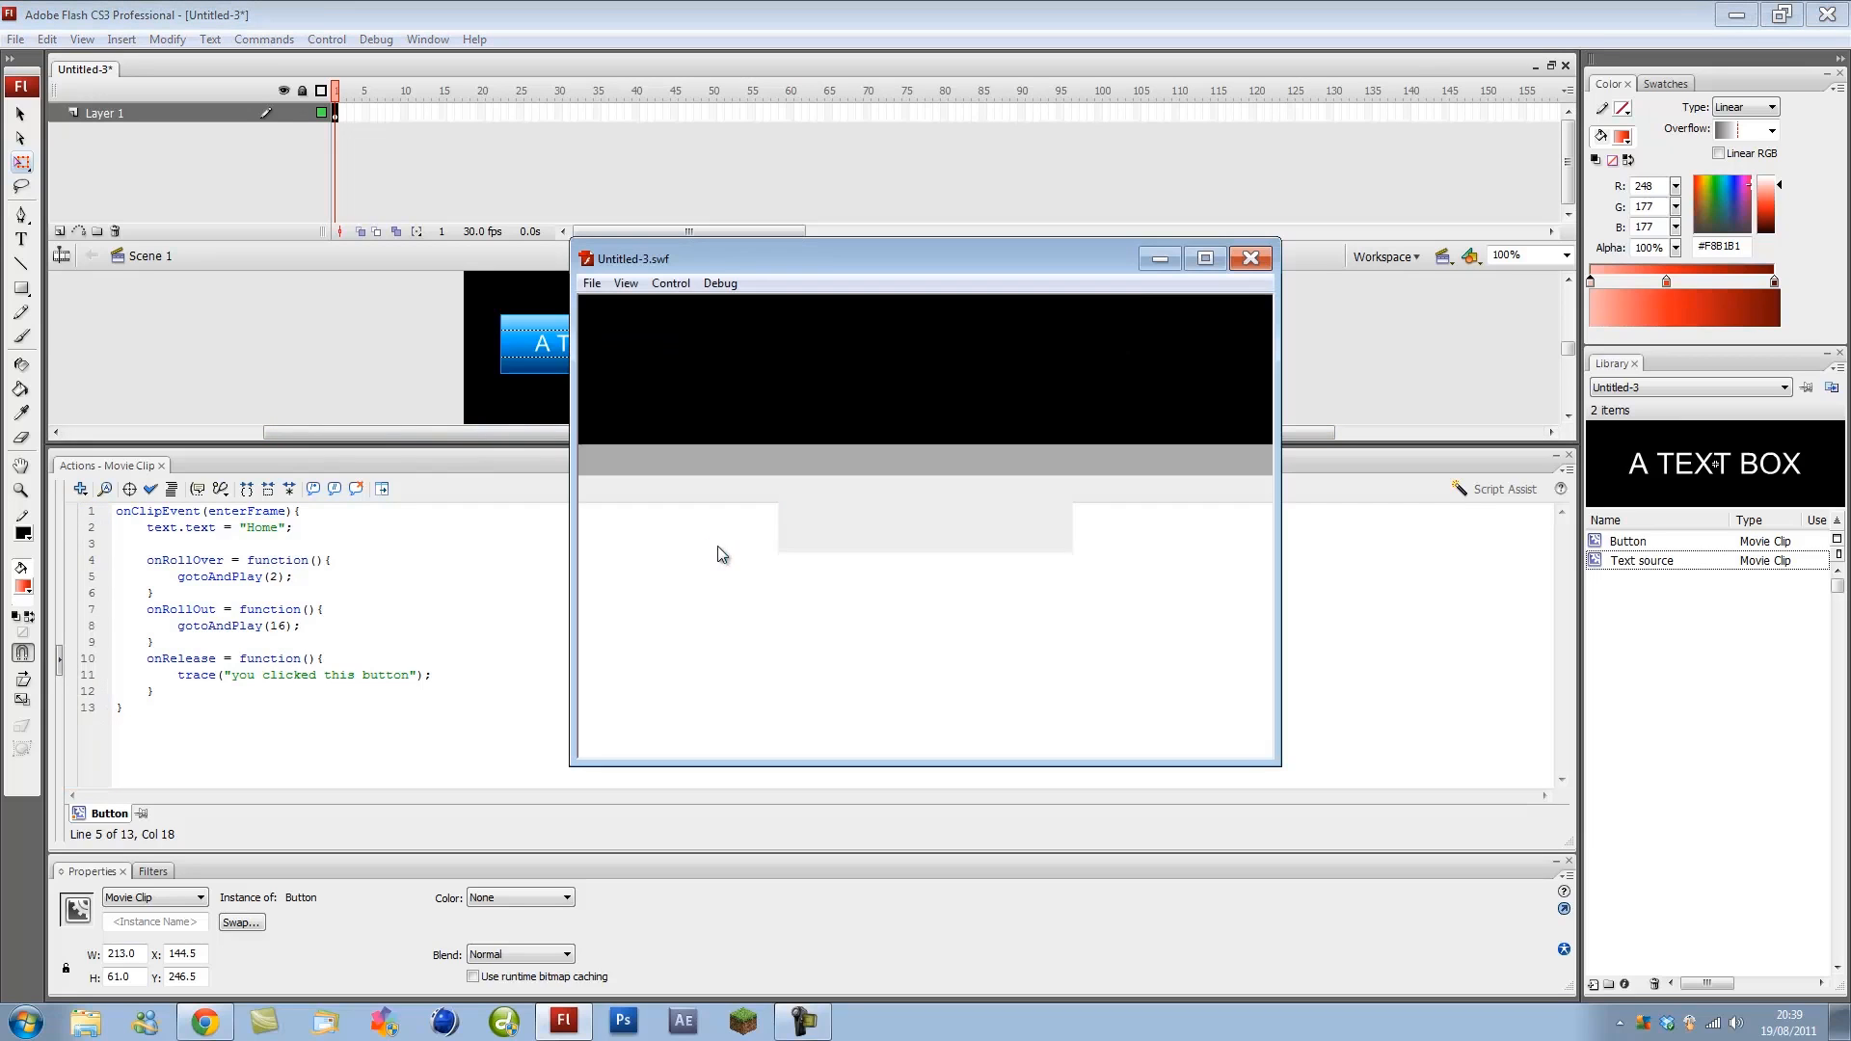
pyautogui.click(1250, 258)
pyautogui.hotkey('ctrl', 'Return')
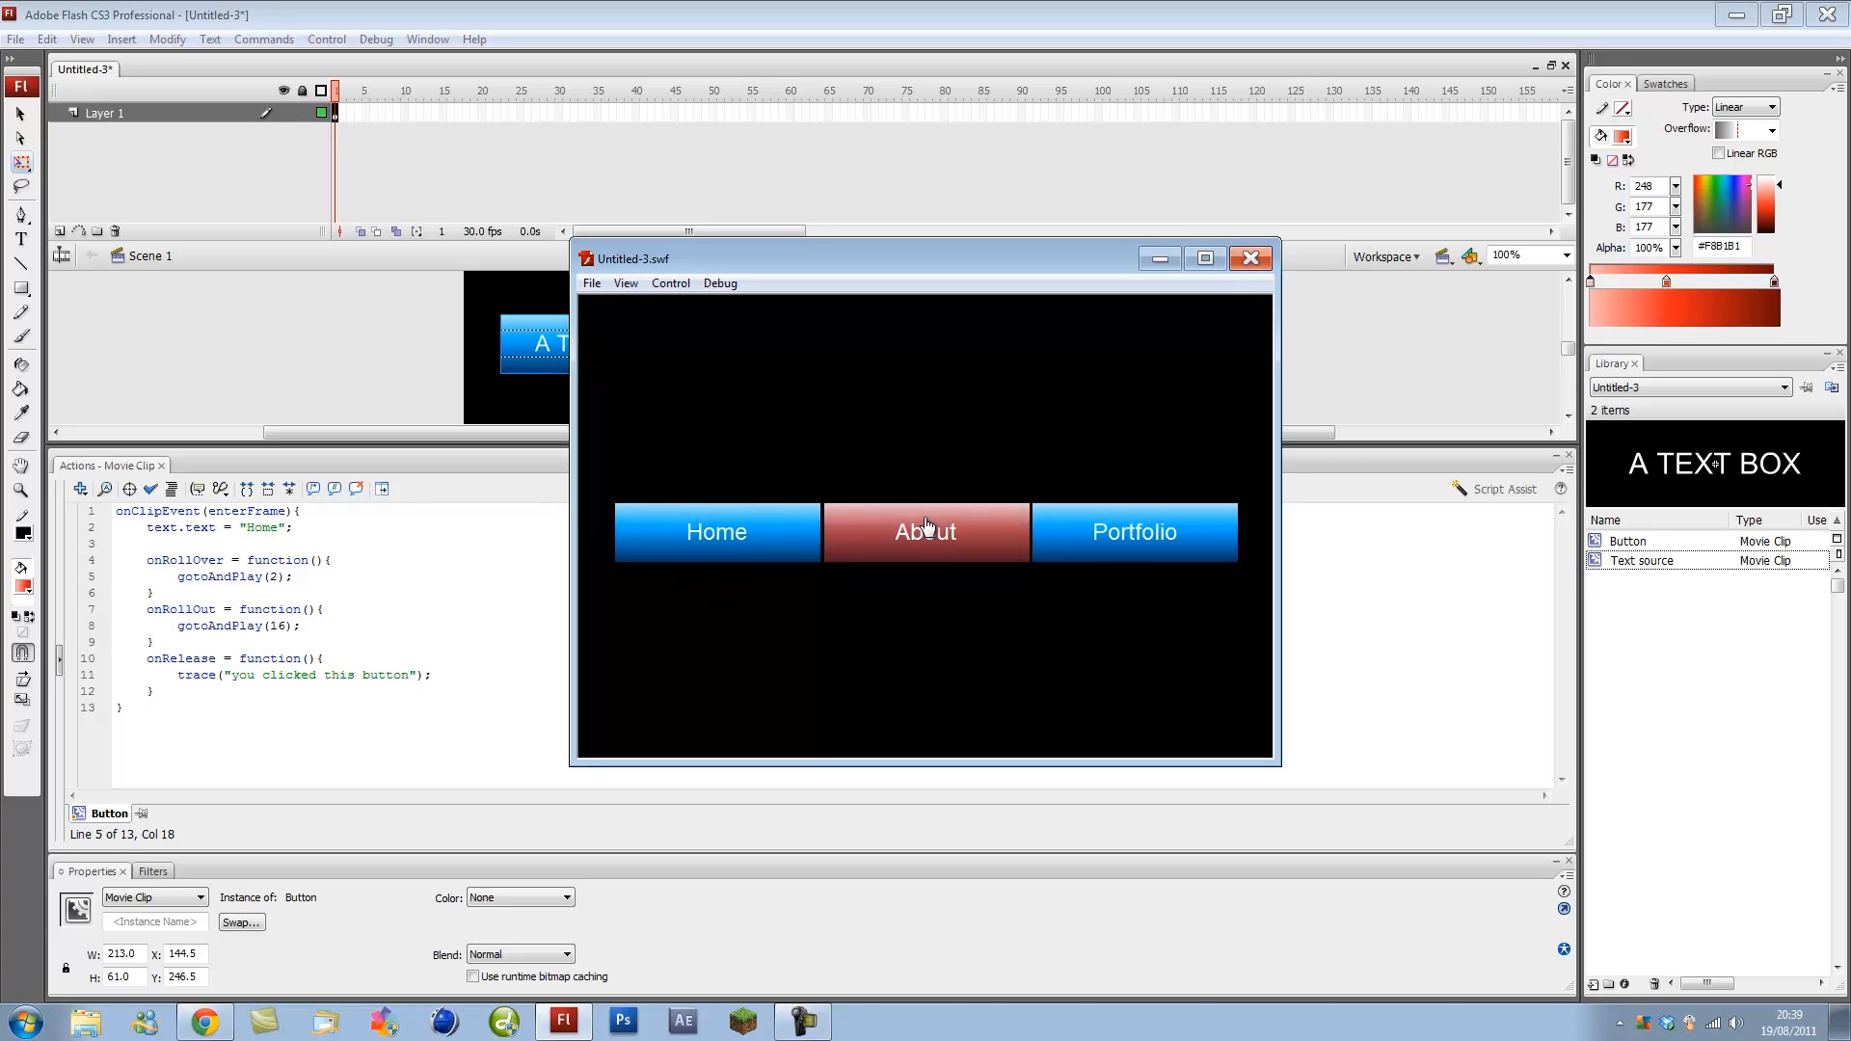
pyautogui.click(1250, 260)
pyautogui.click(764, 466)
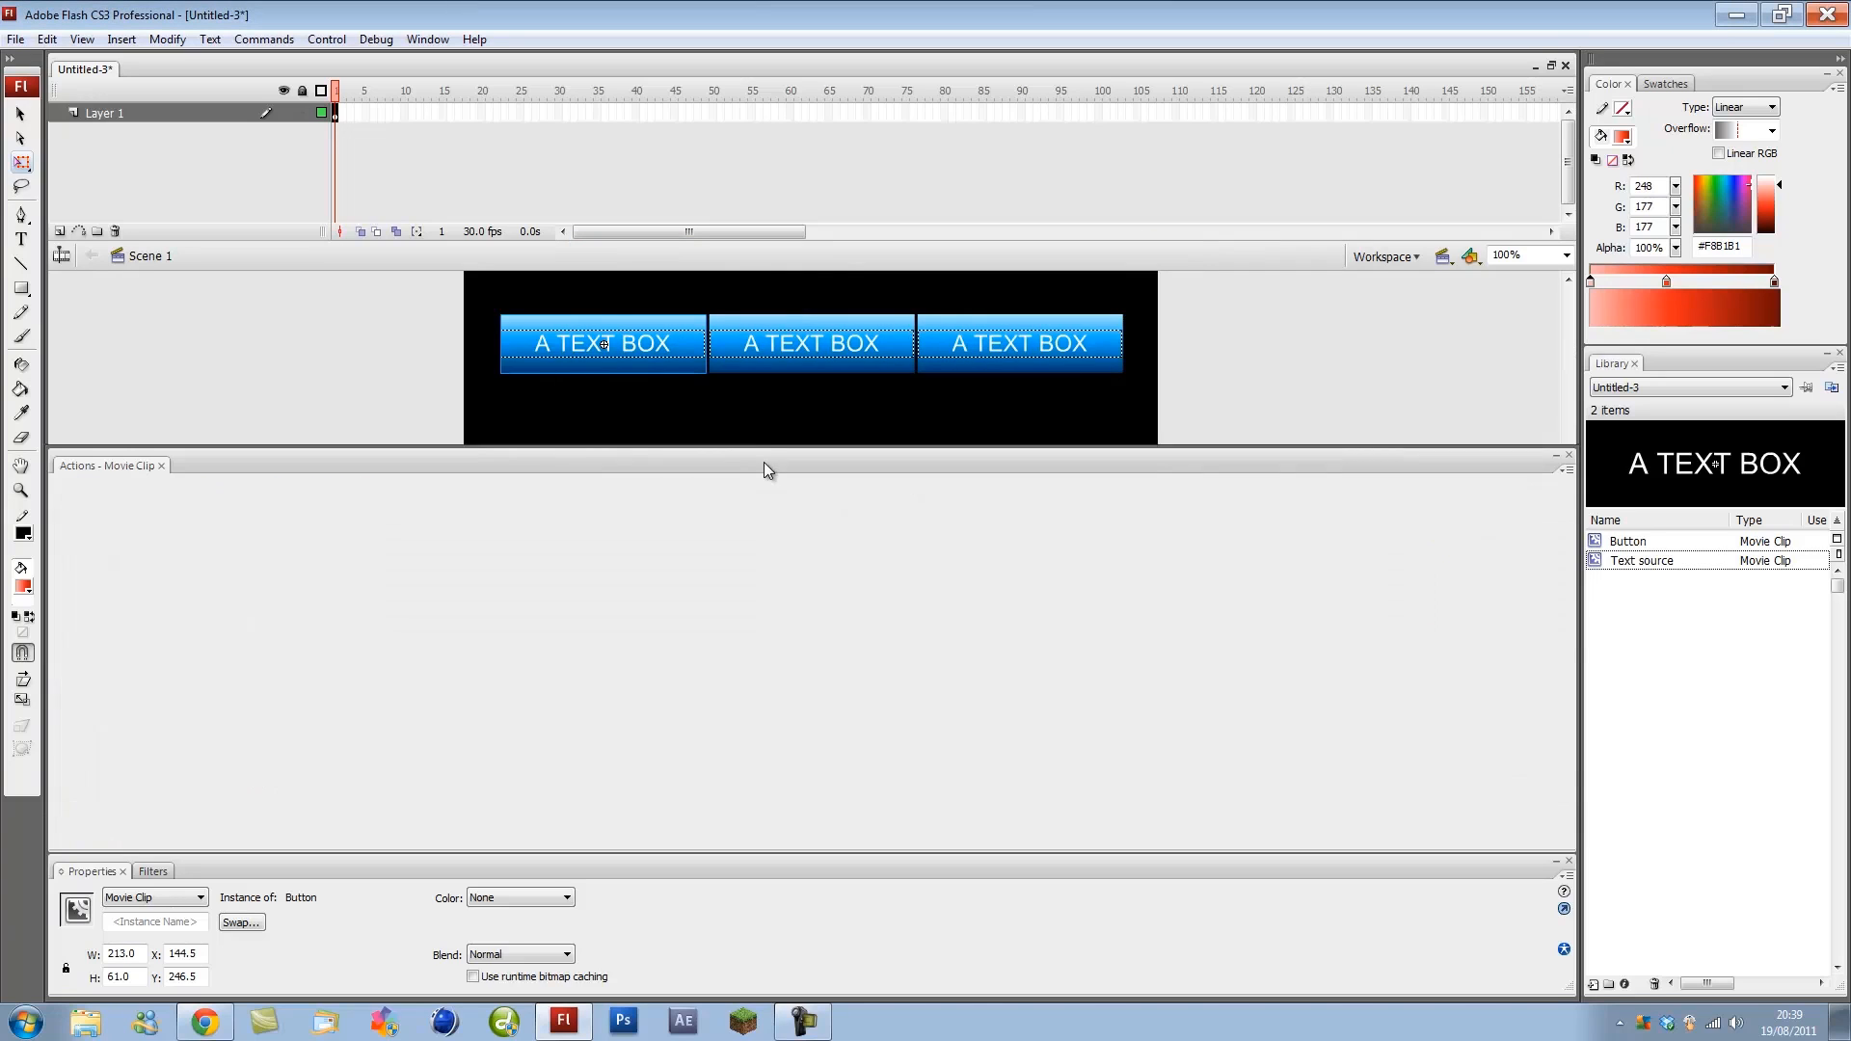
# Inside the Button symbol, recolour the Background layer's gradient at frame 15 to green shades, with #DDFAAF as the lightest one
pyautogui.click(1016, 504)
pyautogui.doubleClick(629, 519)
pyautogui.moveTo(351, 119); pyautogui.dragTo(443, 127)
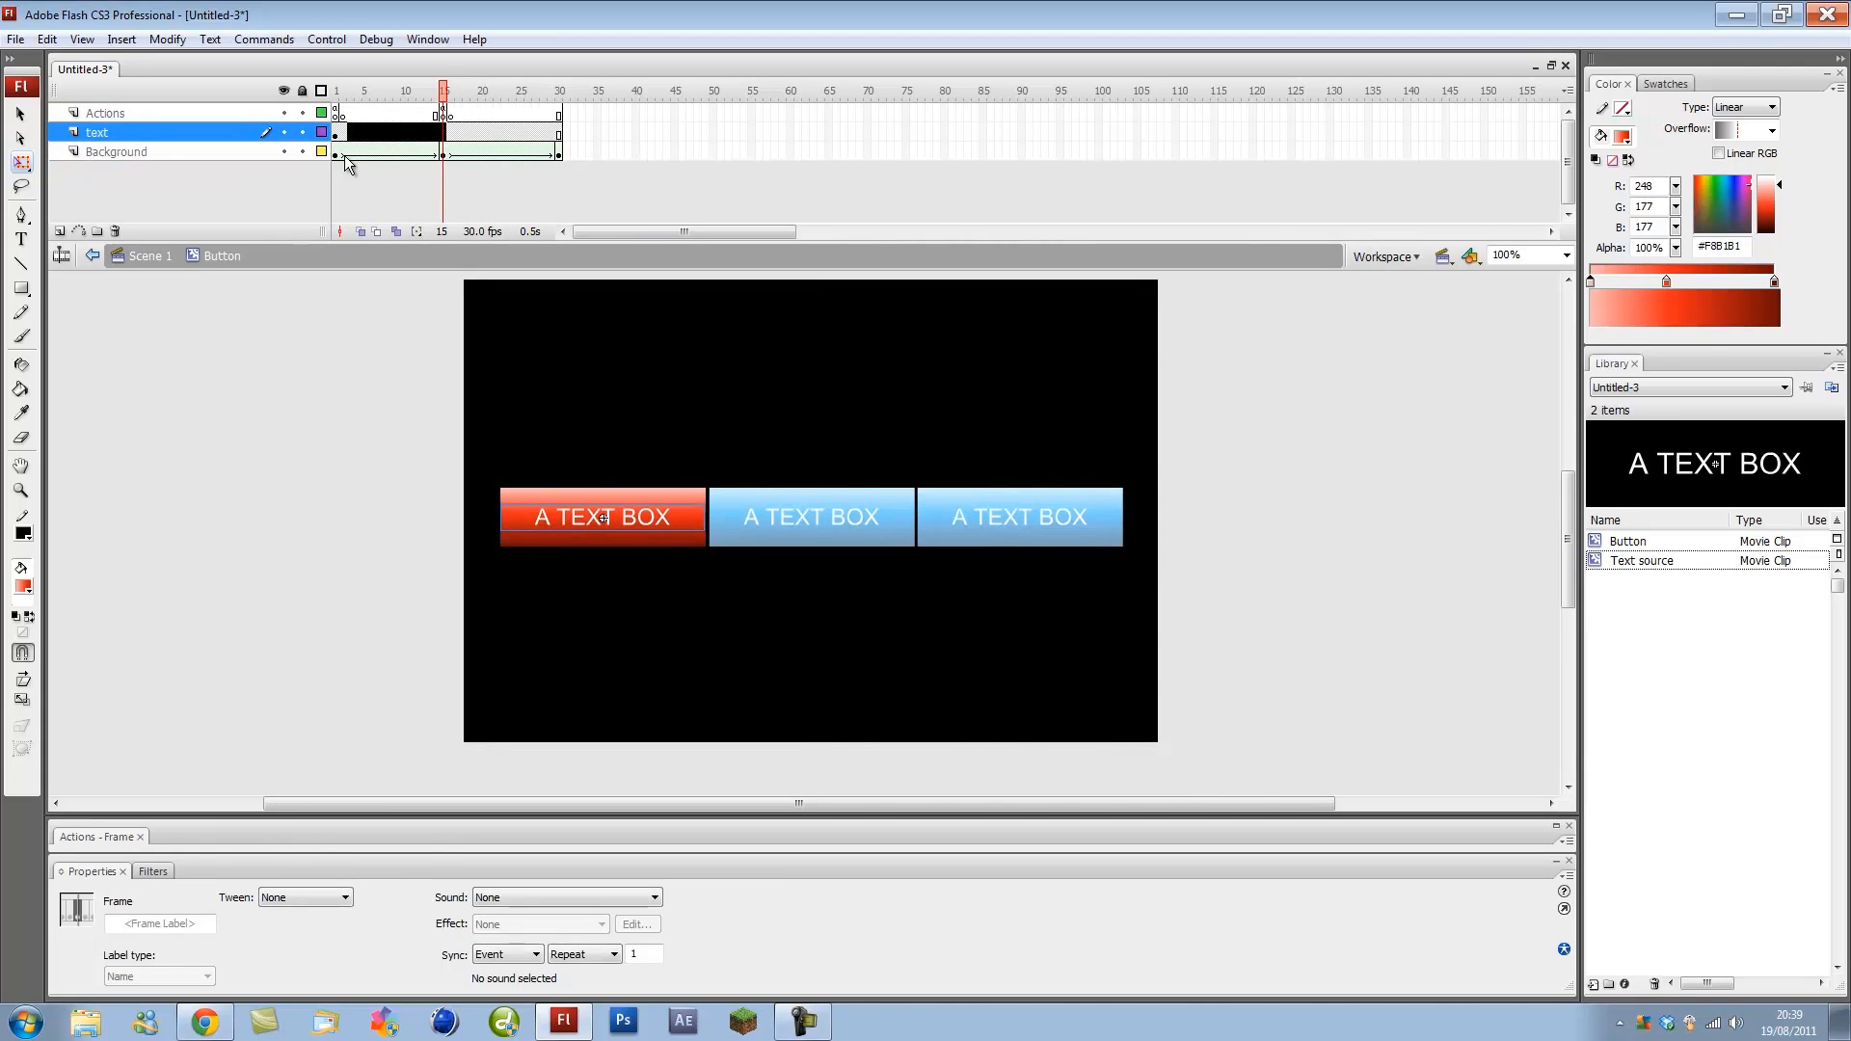
pyautogui.click(442, 151)
pyautogui.click(530, 349)
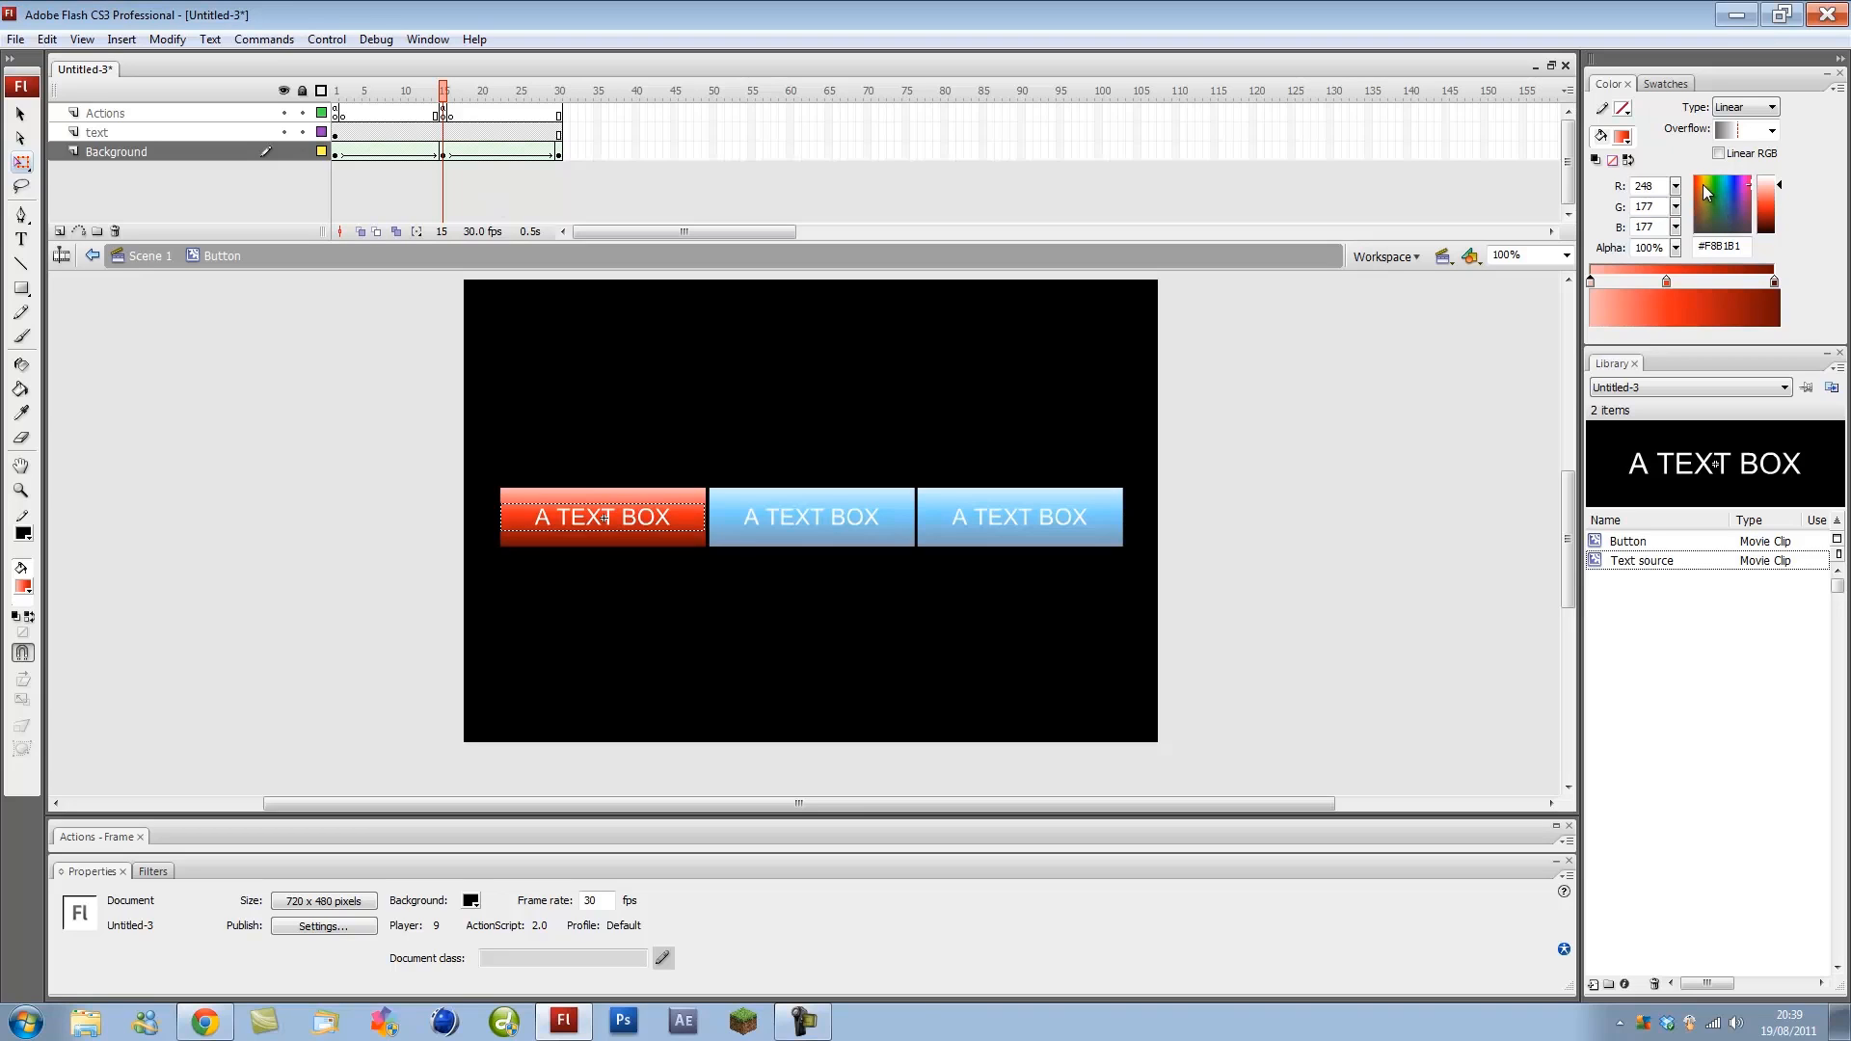
pyautogui.click(442, 152)
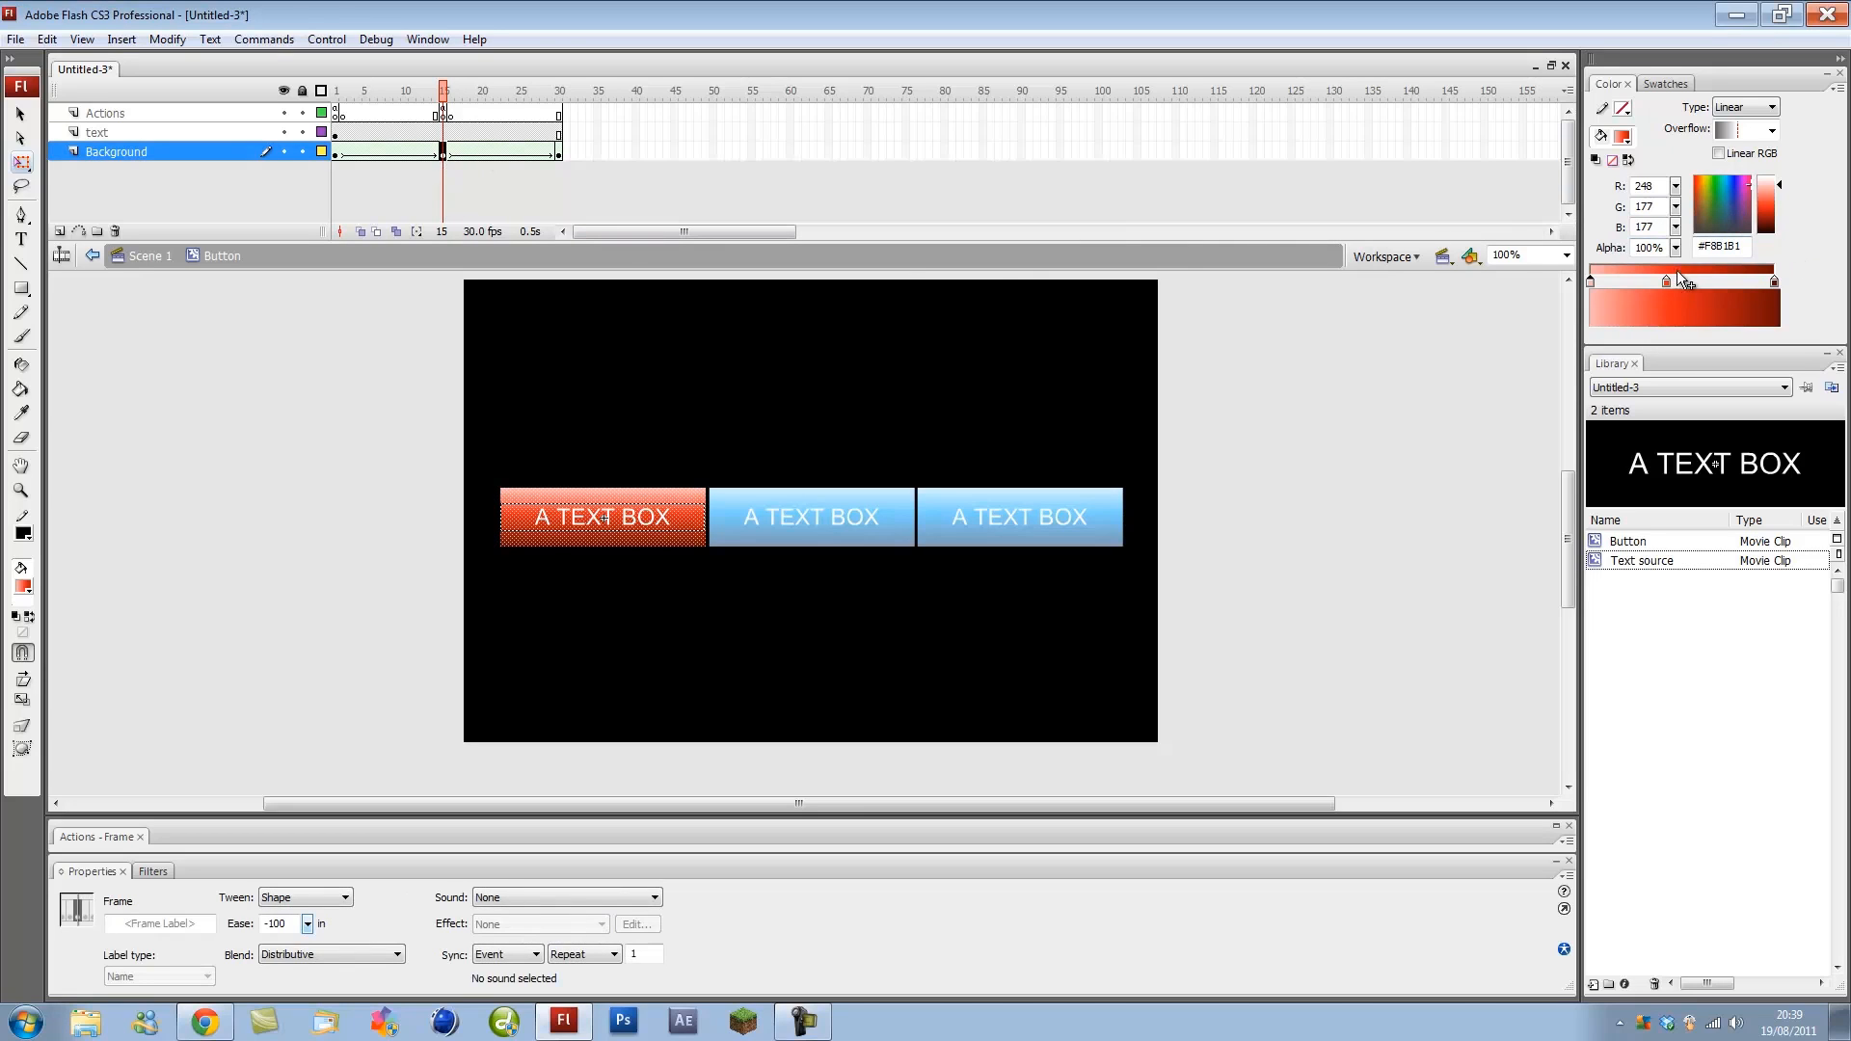
pyautogui.moveTo(1730, 188); pyautogui.dragTo(1699, 189)
pyautogui.click(1591, 280)
pyautogui.click(1310, 421)
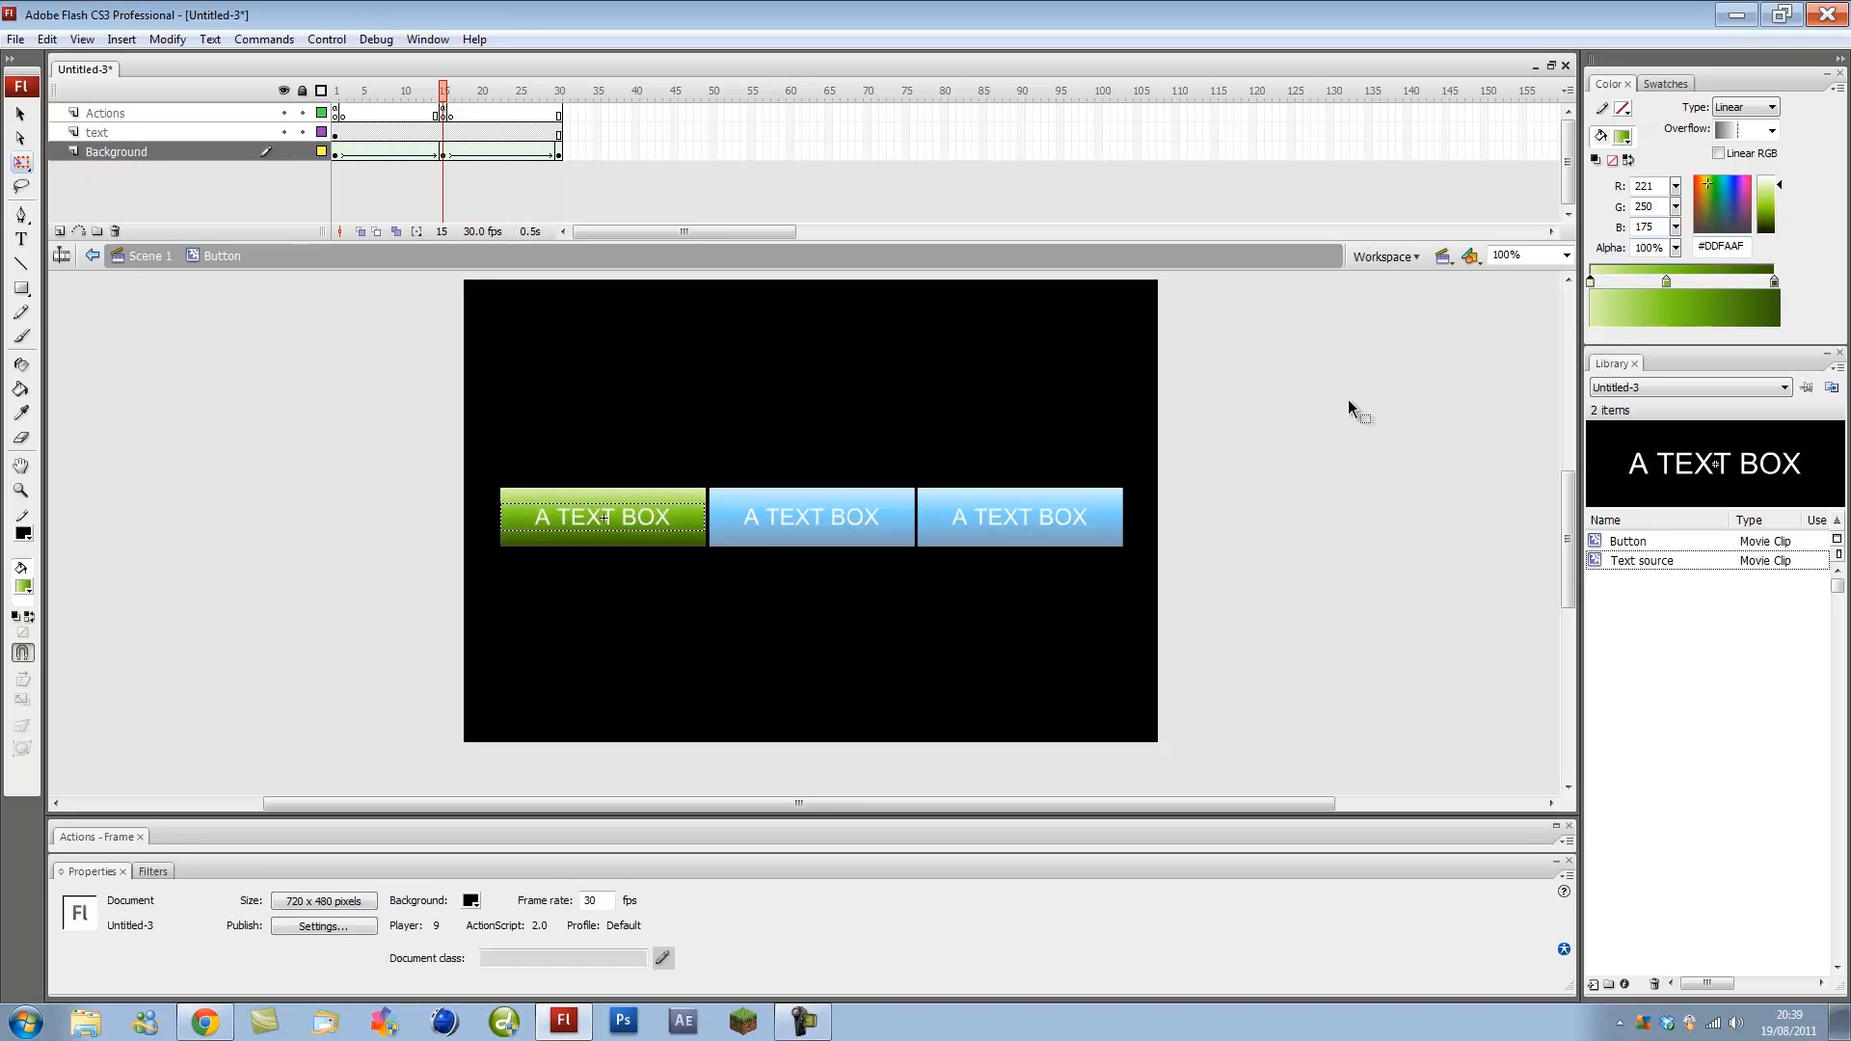
# Preview the Button symbol's 30-frame animation and test the movie to check the rollover colour on all buttons
pyautogui.click(337, 116)
pyautogui.moveTo(336, 116); pyautogui.dragTo(559, 114)
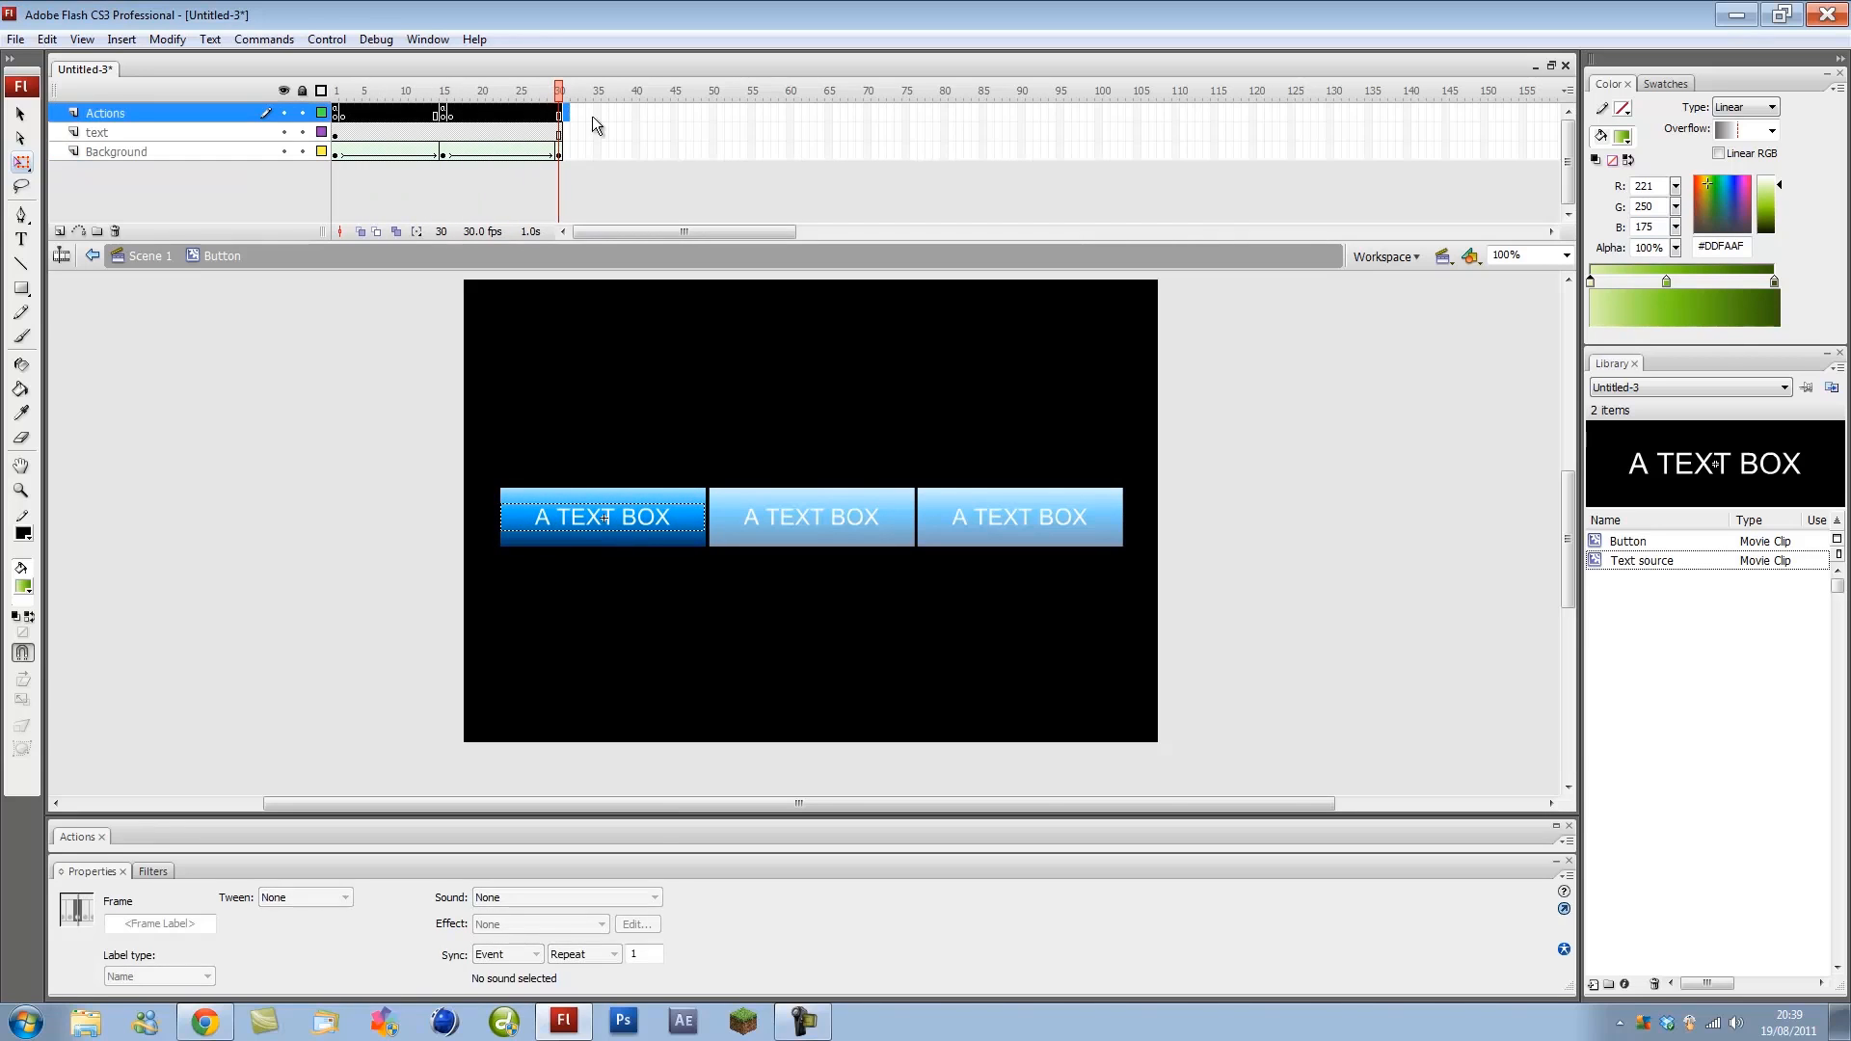
pyautogui.doubleClick(1230, 396)
pyautogui.hotkey('ctrl', 'Return')
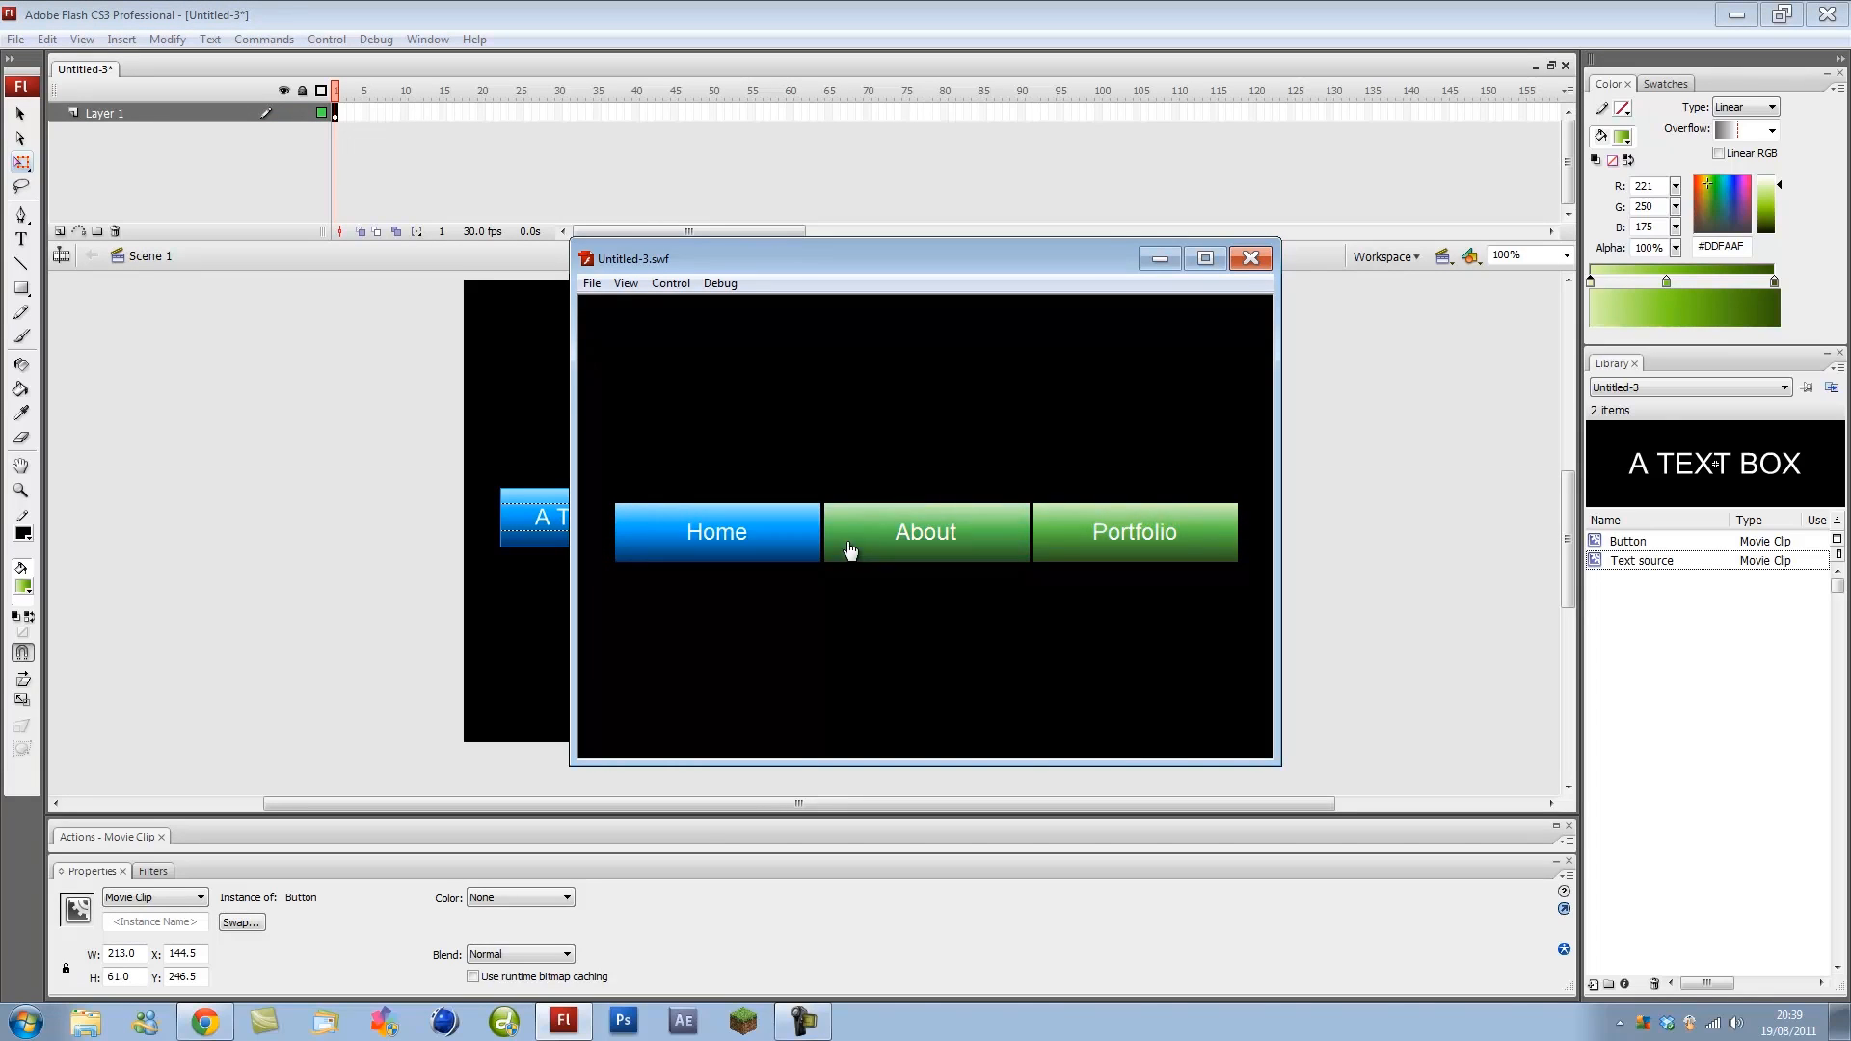
pyautogui.click(1250, 261)
# Stack the three buttons vertically and duplicate them into two columns of six buttons on the stage
pyautogui.click(1257, 511)
pyautogui.moveTo(1309, 645); pyautogui.dragTo(477, 482)
pyautogui.moveTo(997, 538); pyautogui.dragTo(973, 390)
pyautogui.click(1263, 507)
pyautogui.moveTo(849, 385); pyautogui.dragTo(520, 506)
pyautogui.moveTo(743, 588); pyautogui.dragTo(487, 328)
pyautogui.moveTo(640, 396); pyautogui.dragTo(901, 546)
pyautogui.click(993, 703)
pyautogui.moveTo(992, 703); pyautogui.dragTo(436, 343)
pyautogui.moveTo(565, 398); pyautogui.dragTo(653, 382)
pyautogui.click(1116, 467)
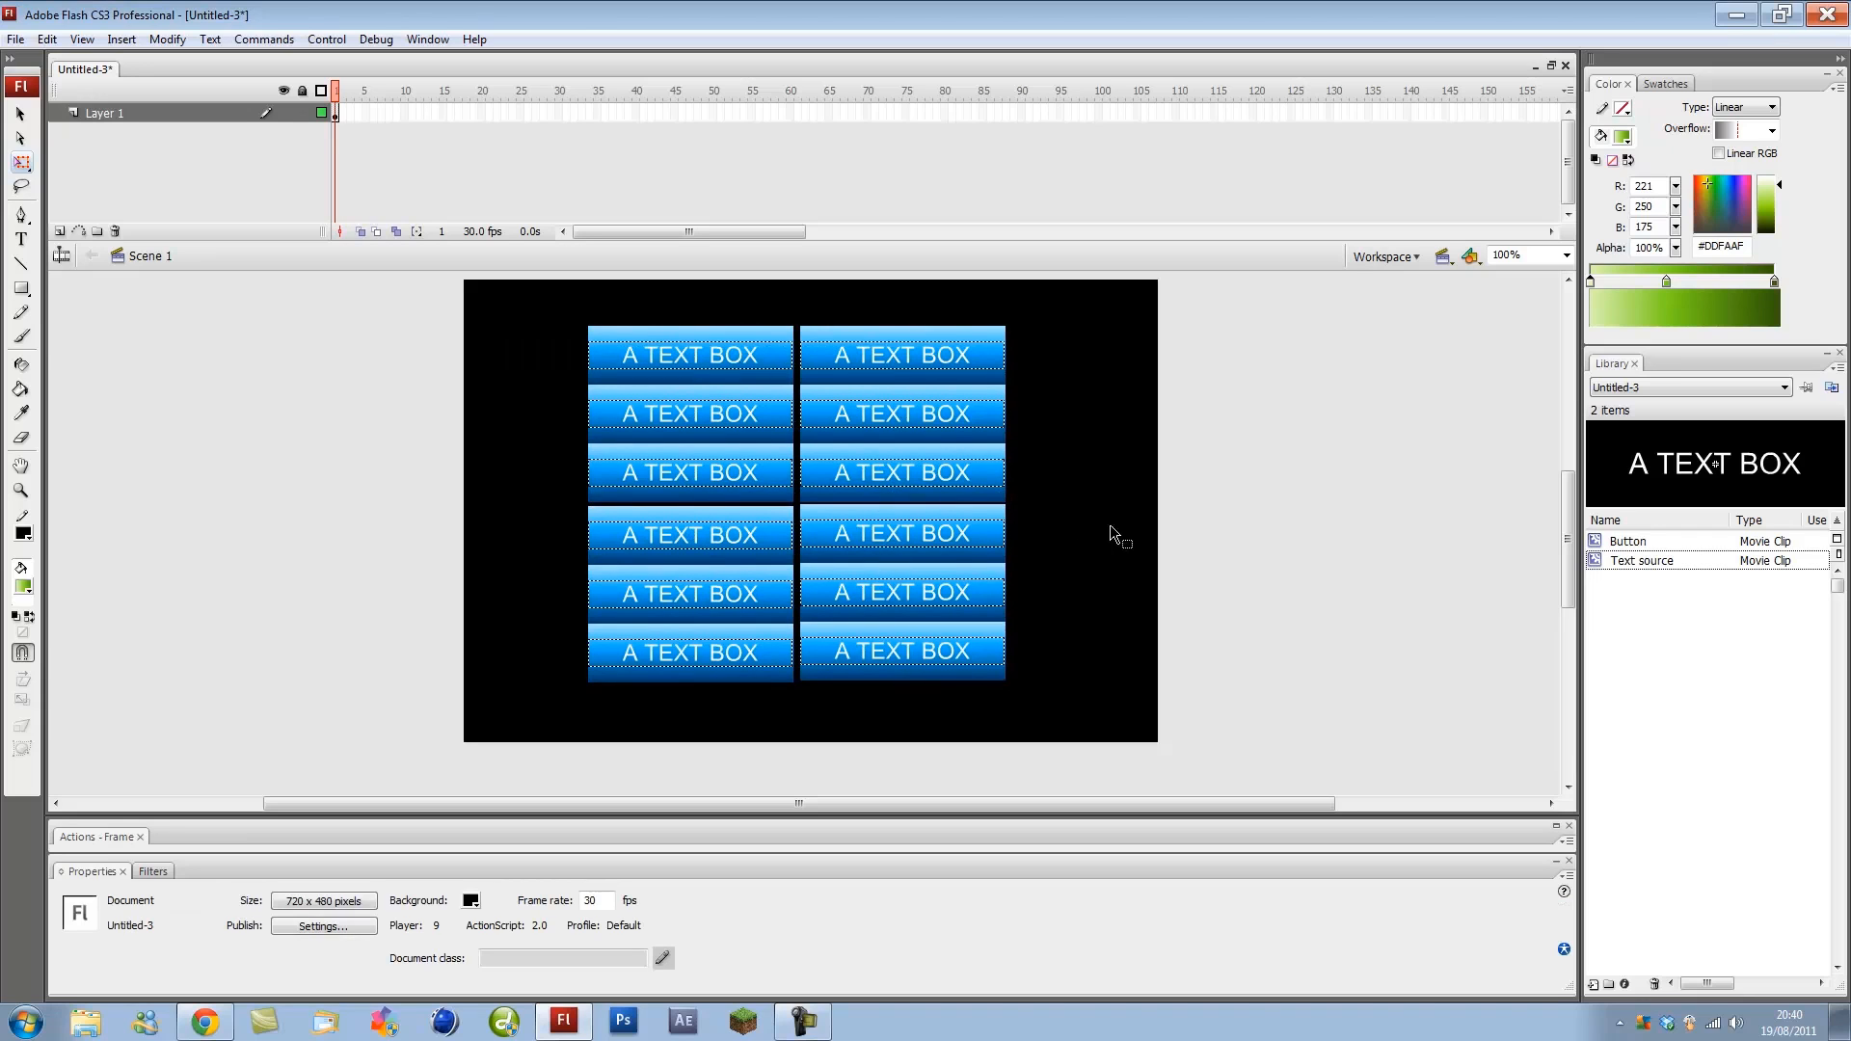
# View the Button symbol from one of the duplicates and test the movie with all twelve buttons
pyautogui.doubleClick(723, 413)
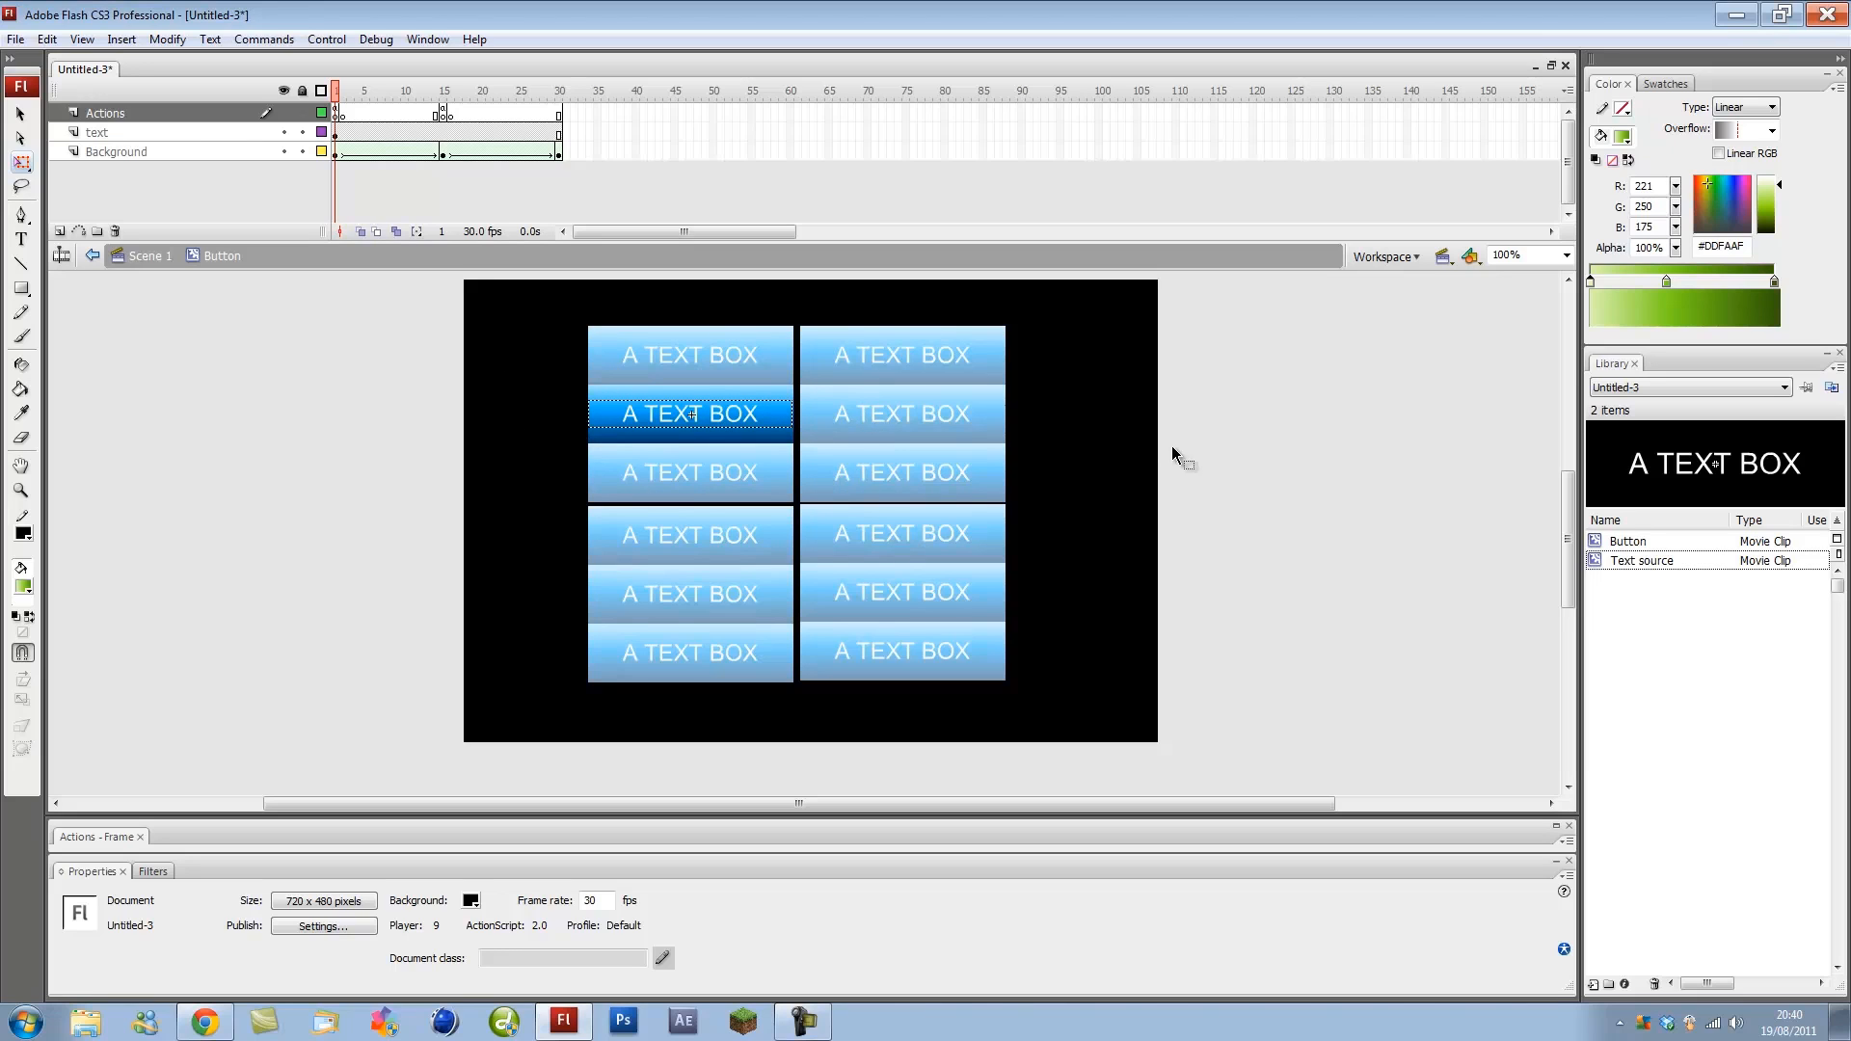
pyautogui.doubleClick(1037, 395)
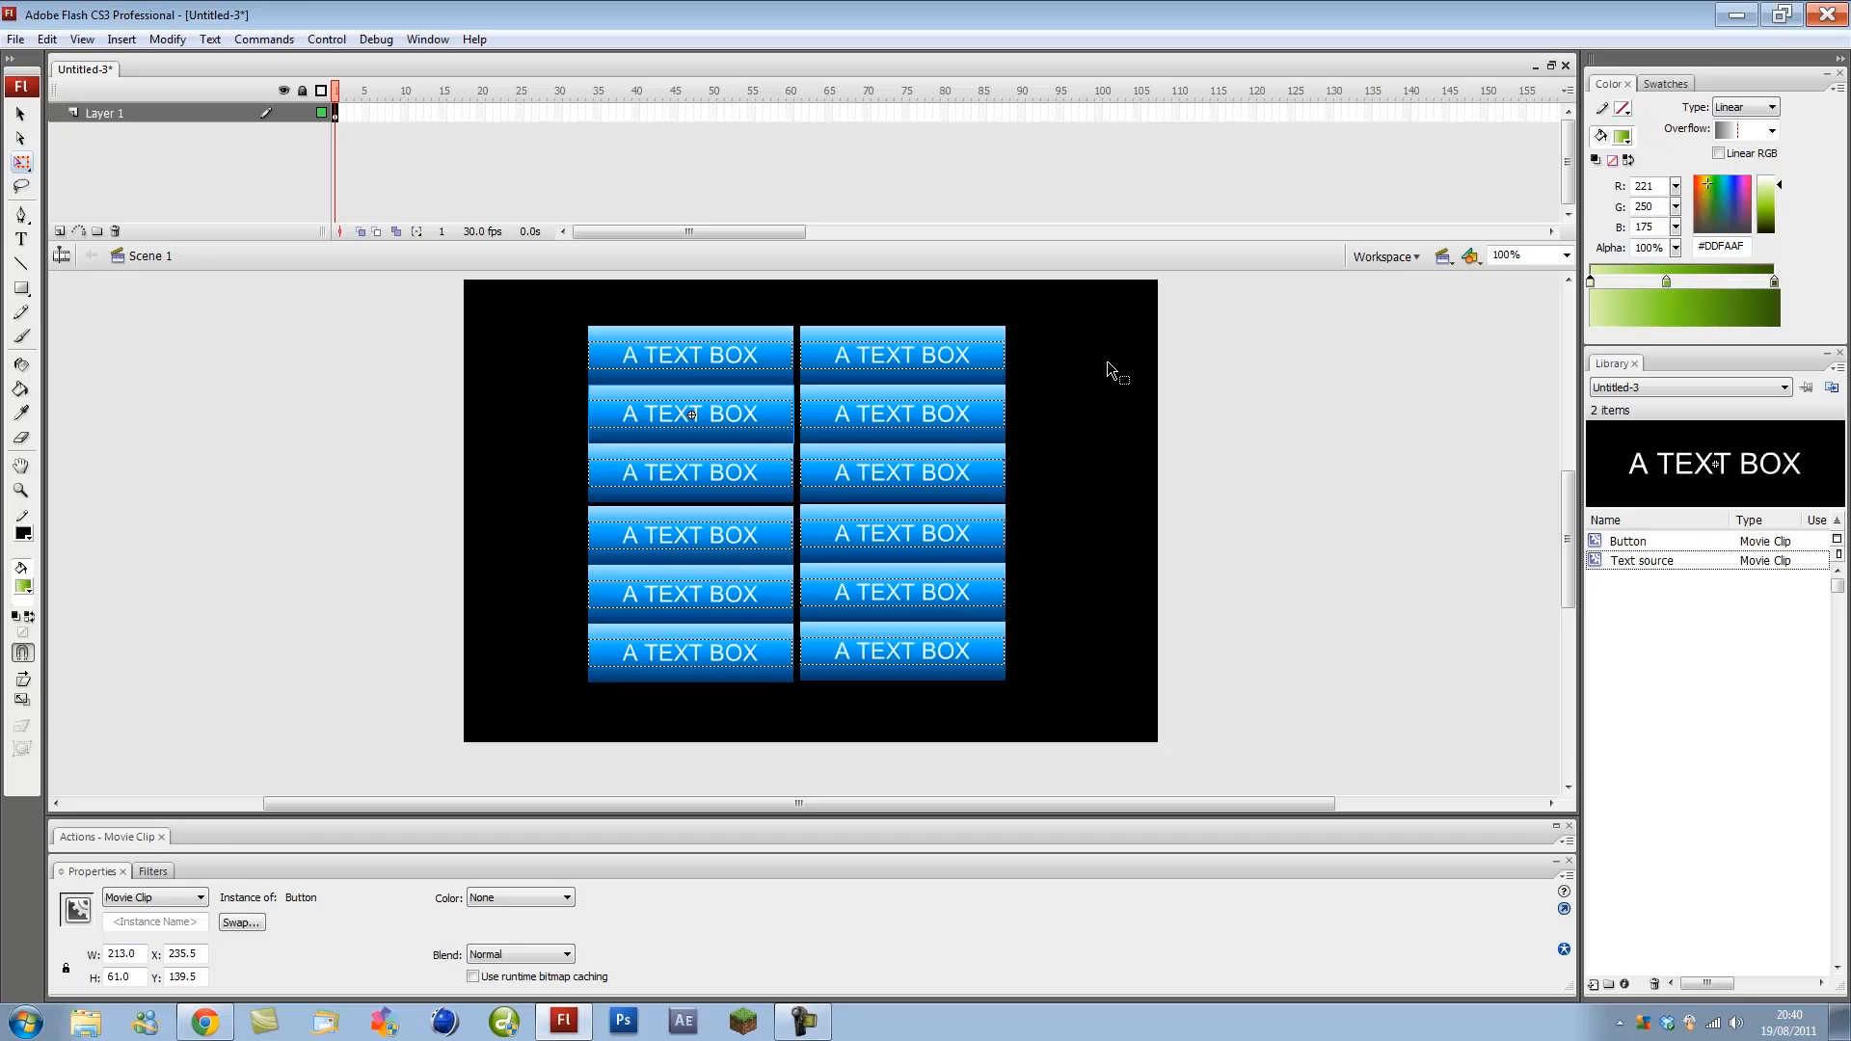
pyautogui.hotkey('ctrl', 'Return')
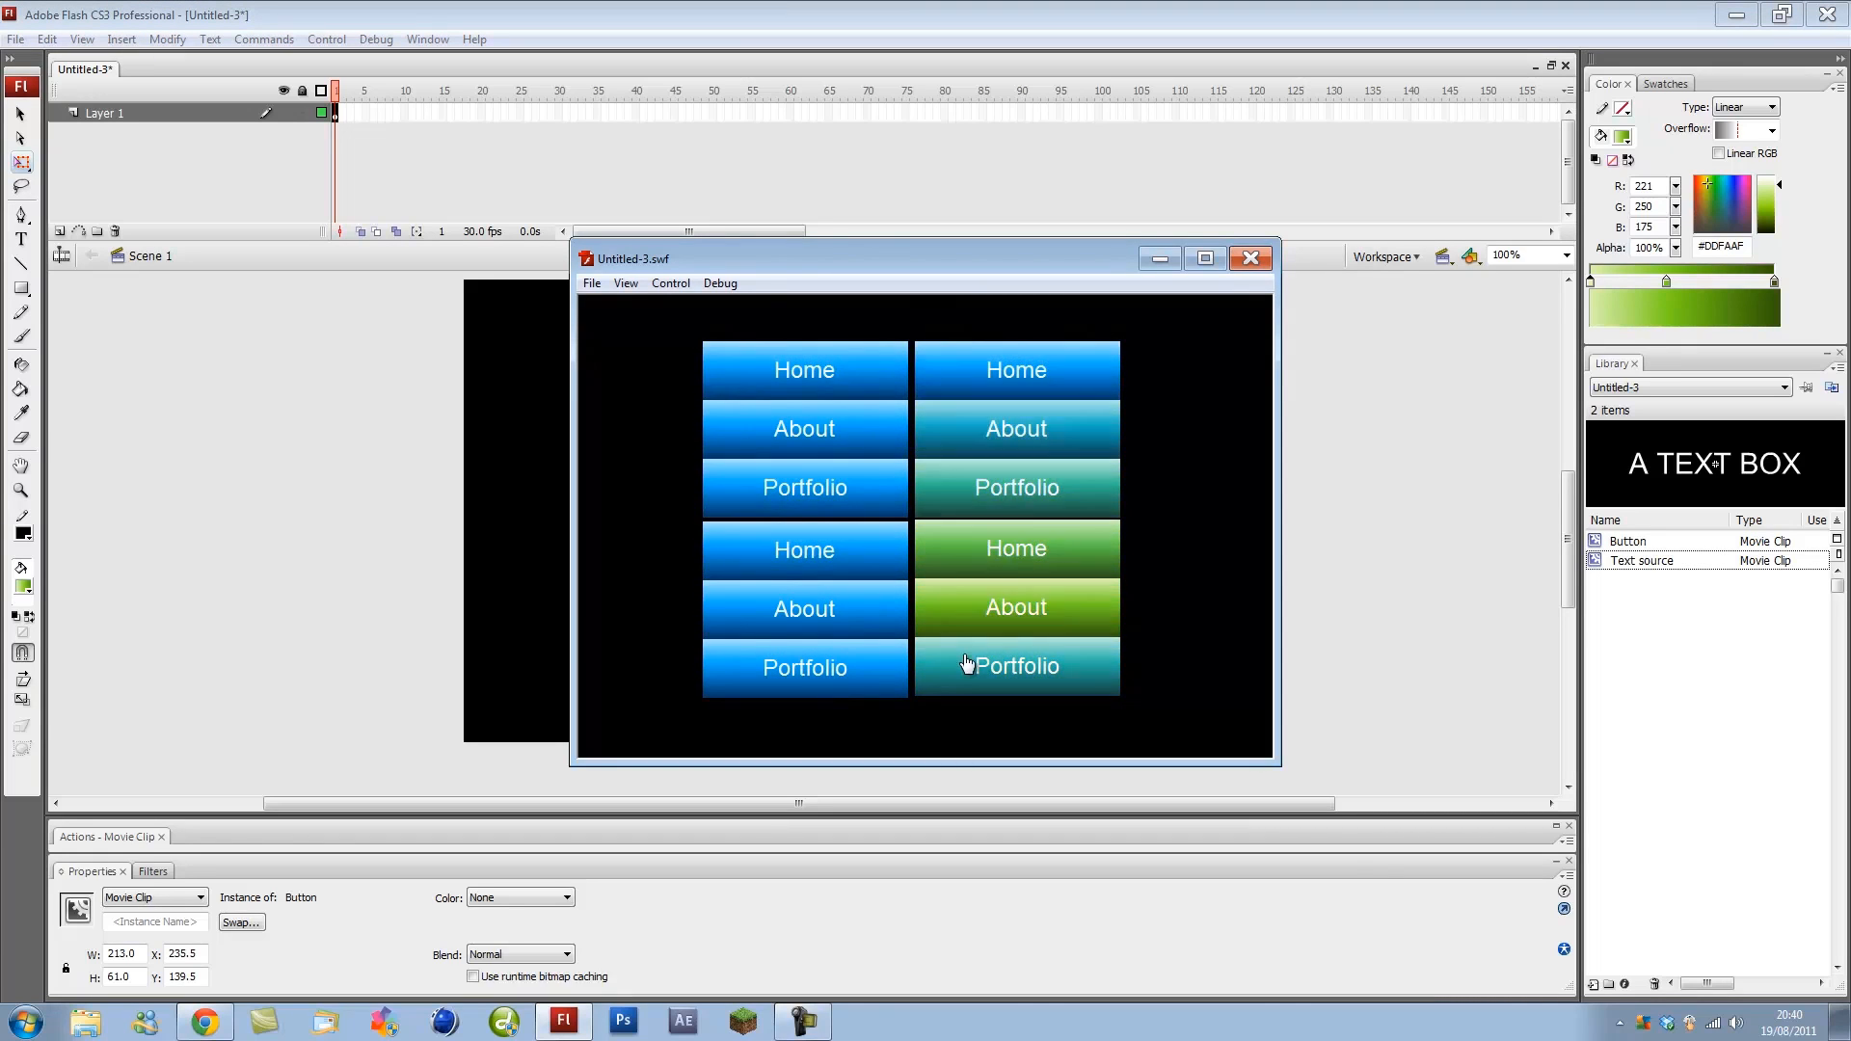
pyautogui.click(1250, 259)
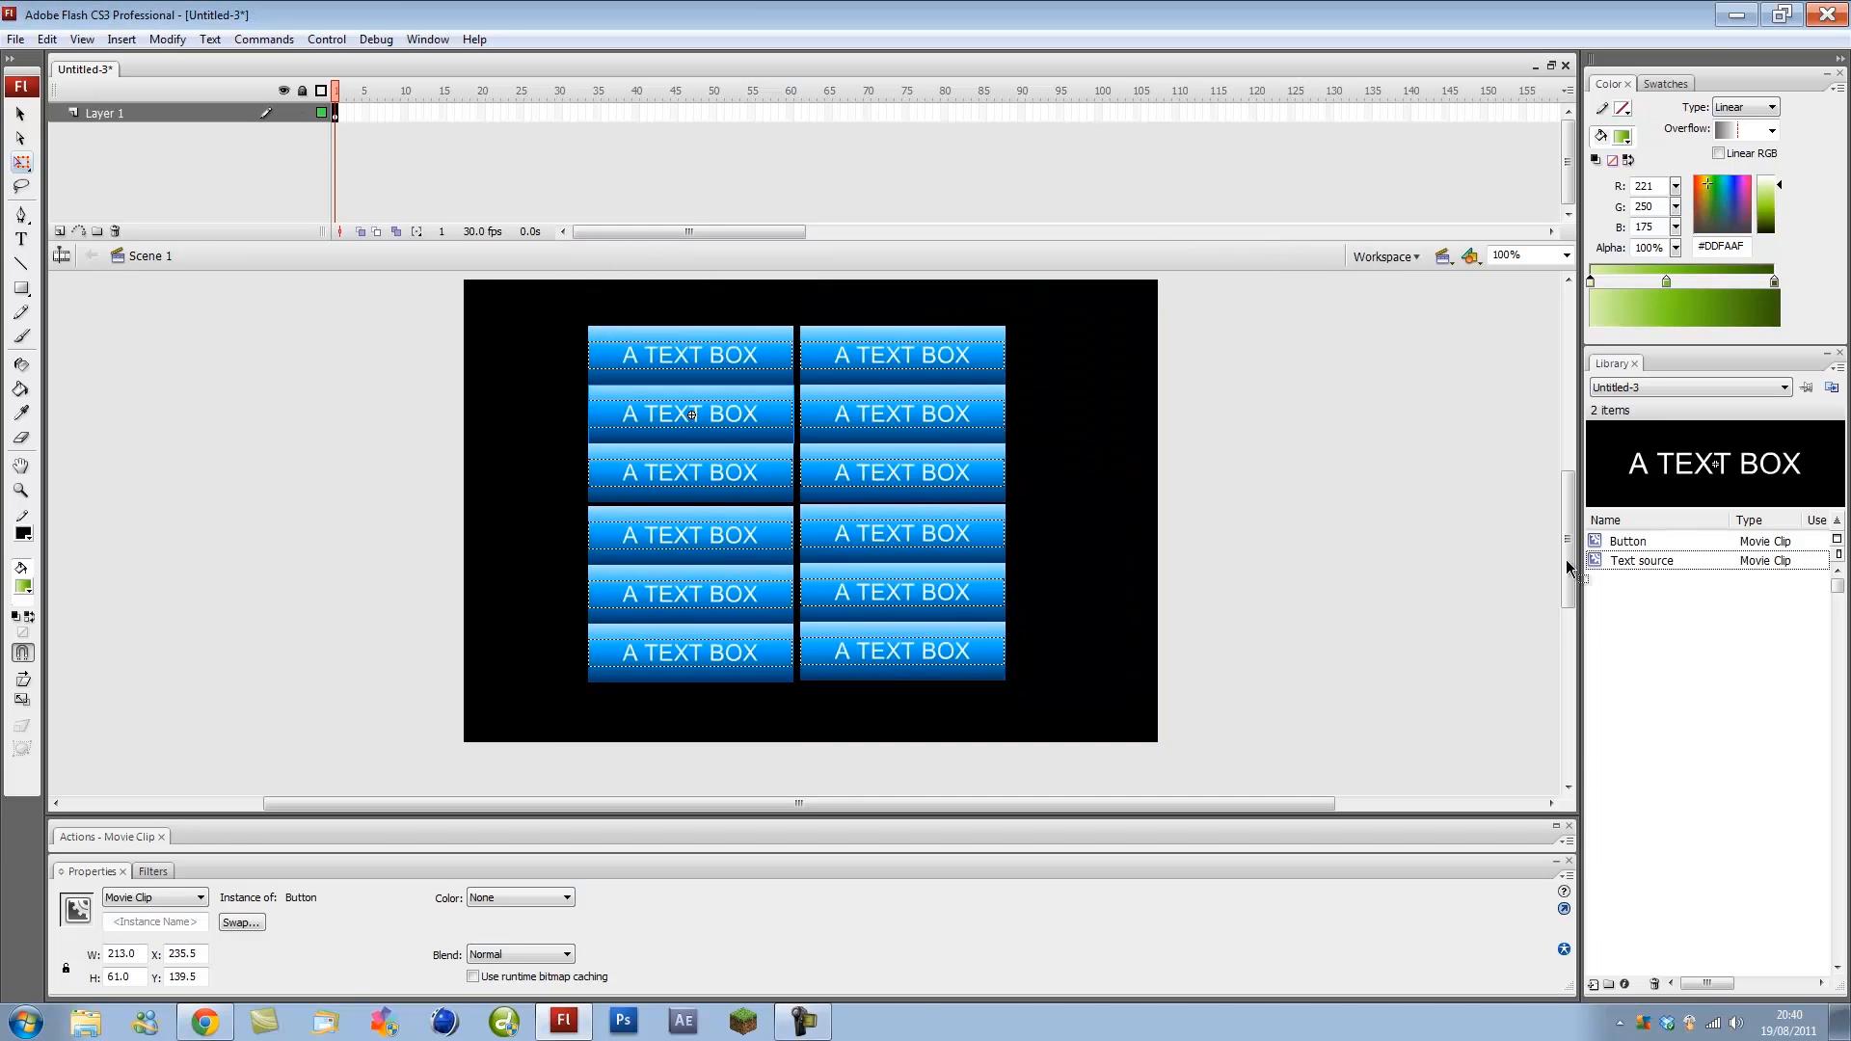
# Delete all twelve button instances from the stage
pyautogui.moveTo(1138, 741); pyautogui.dragTo(897, 328)
pyautogui.press('Delete')
pyautogui.moveTo(1137, 685); pyautogui.dragTo(546, 382)
pyautogui.press('Delete')
pyautogui.moveTo(1088, 555); pyautogui.dragTo(587, 304)
pyautogui.press('Delete')
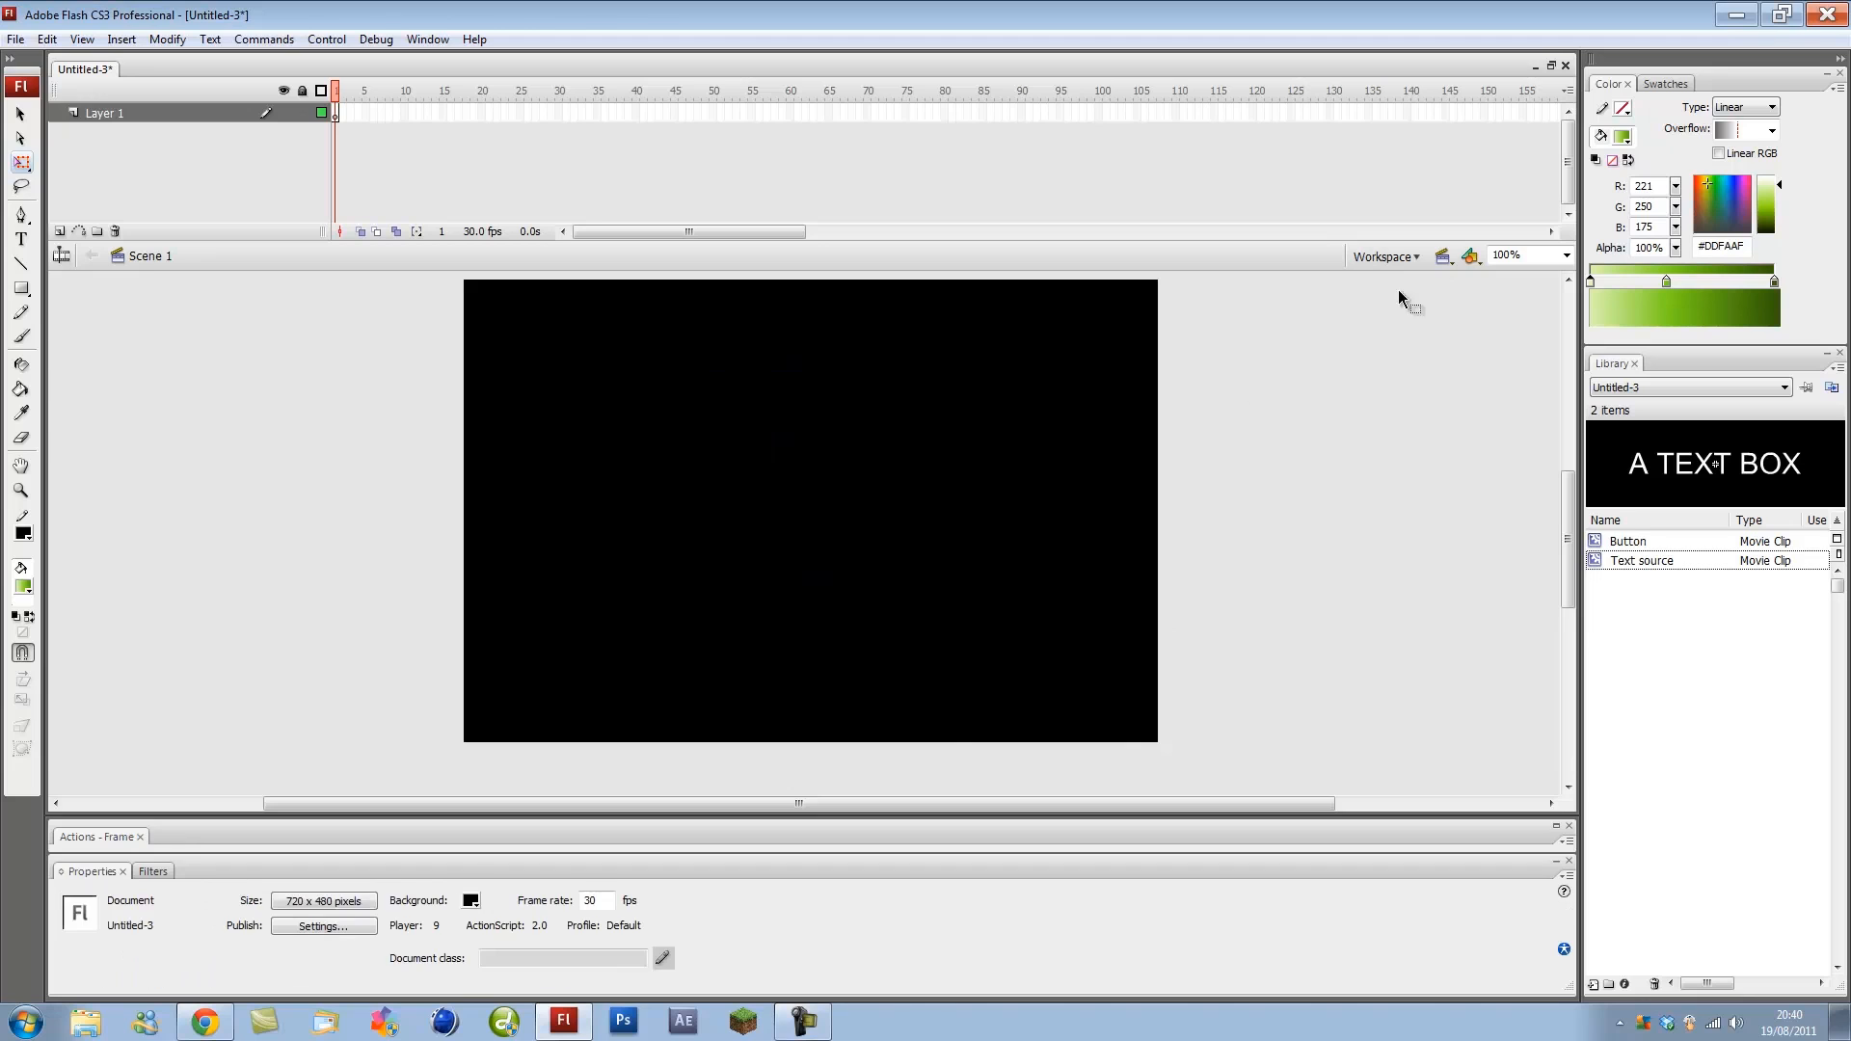
# Close the current document and create a new Flash File (ActionScript 2.0)
pyautogui.click(1566, 64)
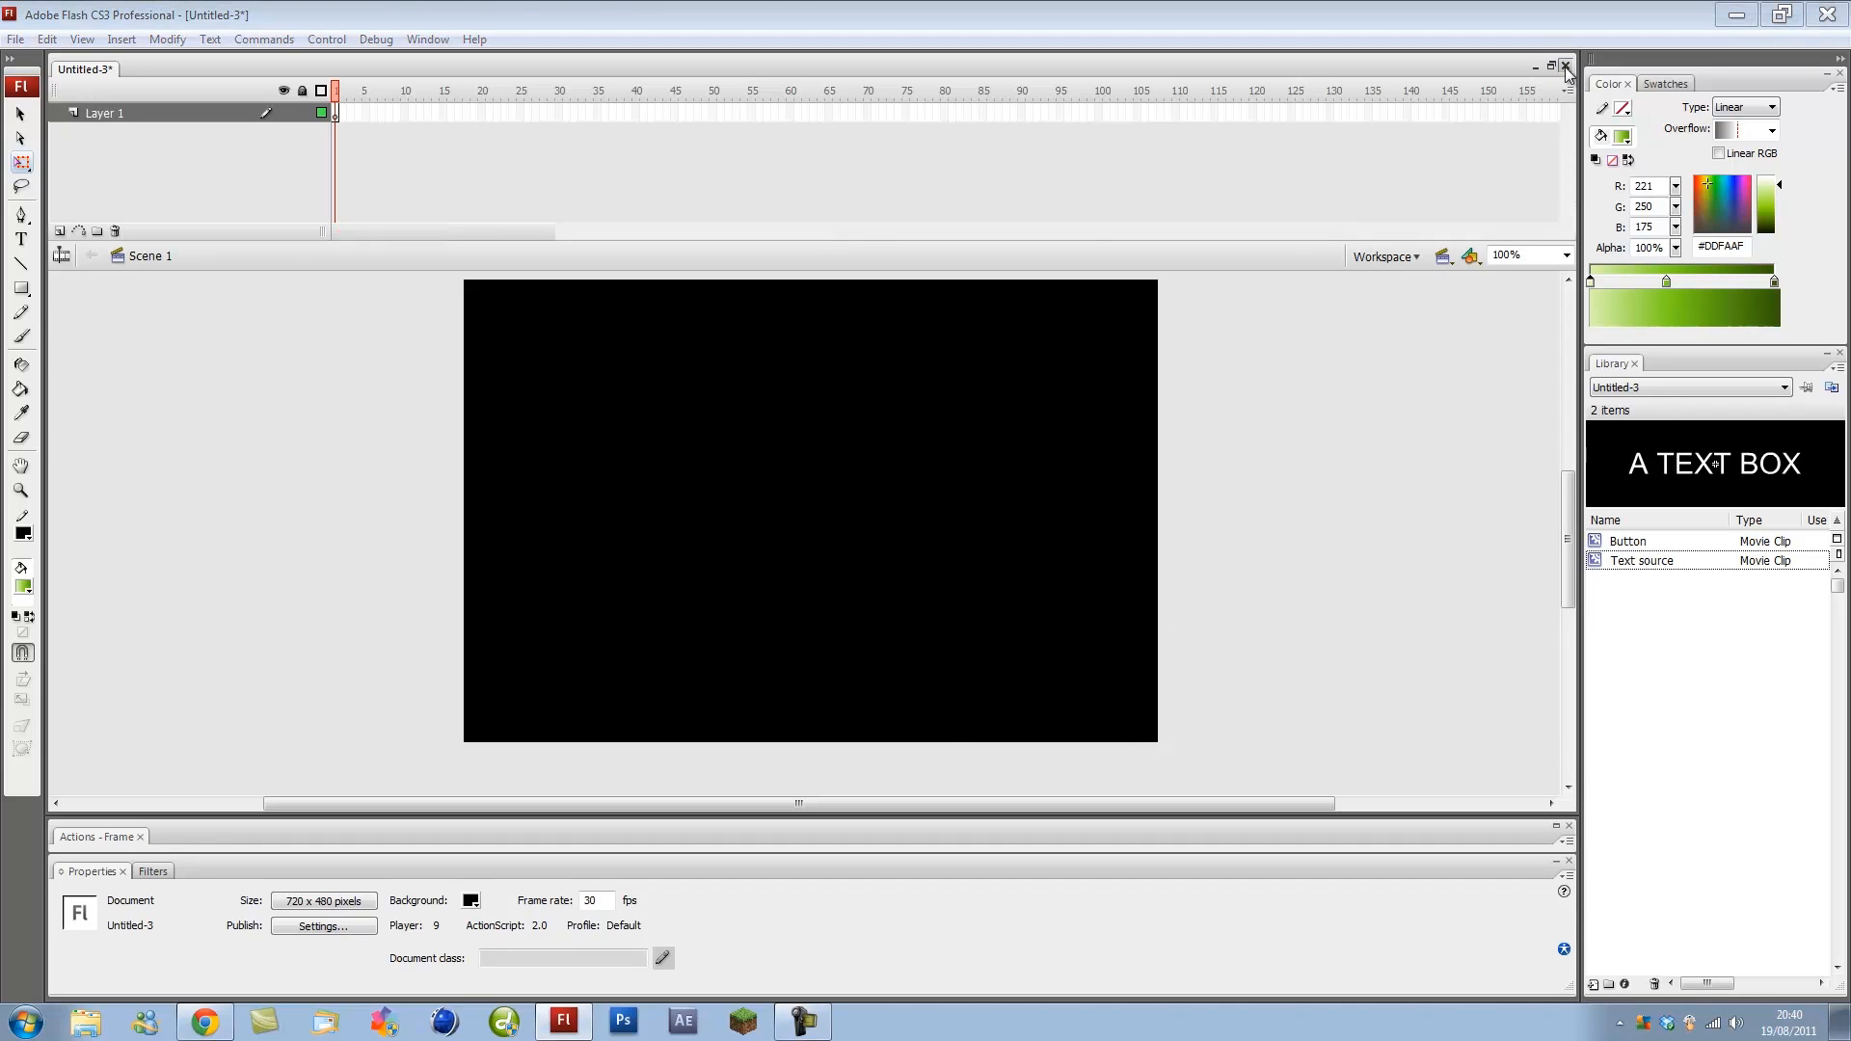
pyautogui.click(941, 557)
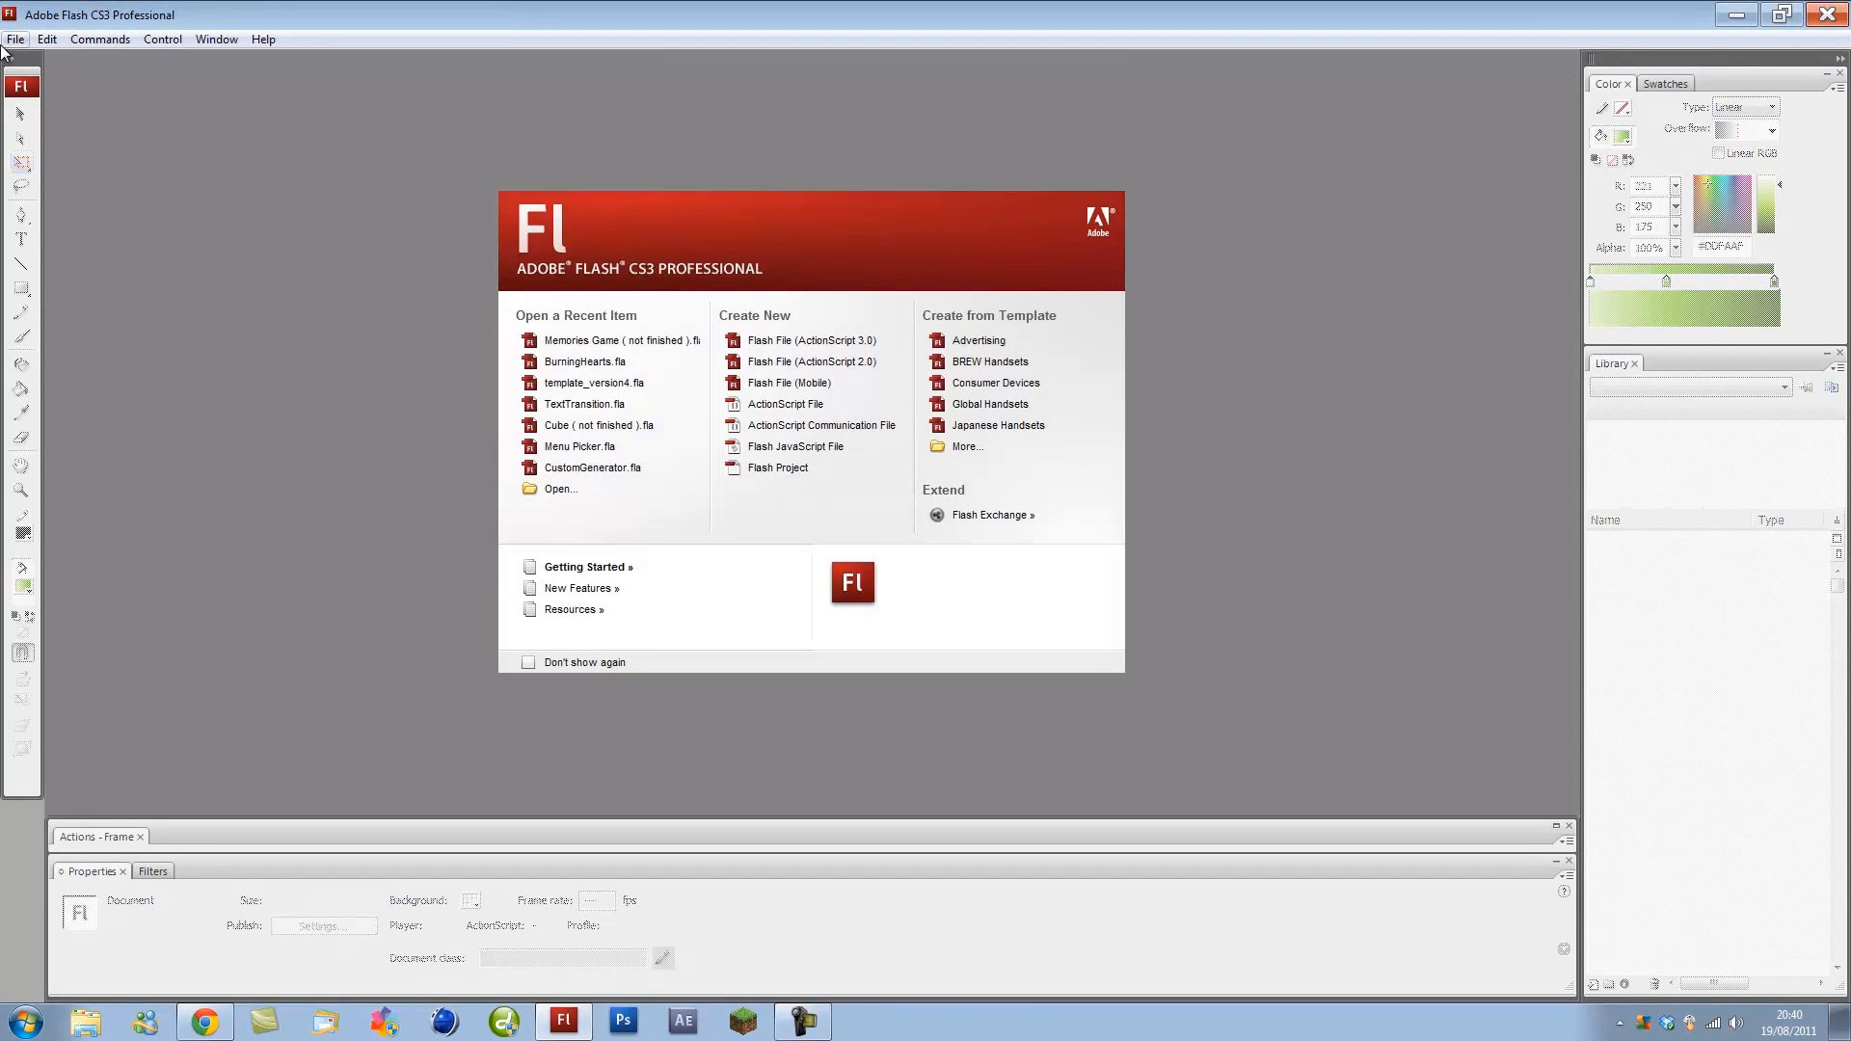
pyautogui.click(868, 367)
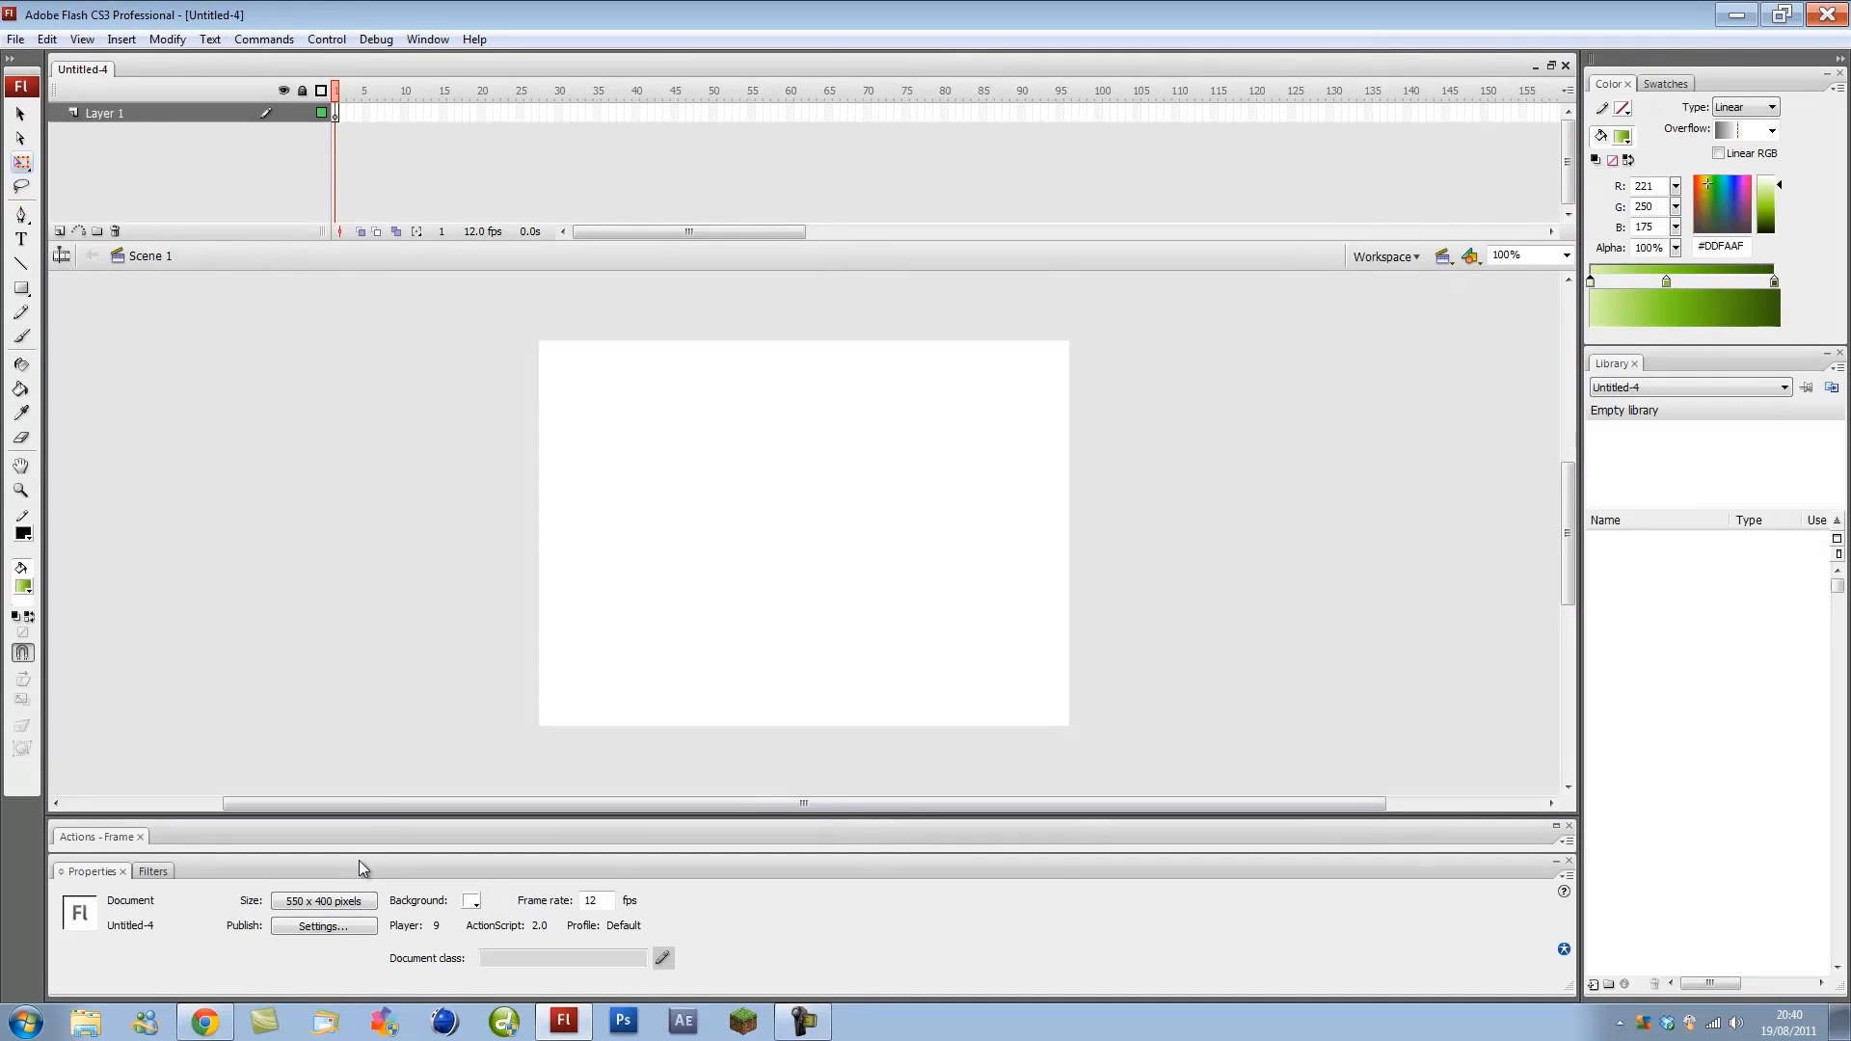
# Set the new document's background colour to dark grey
pyautogui.click(471, 902)
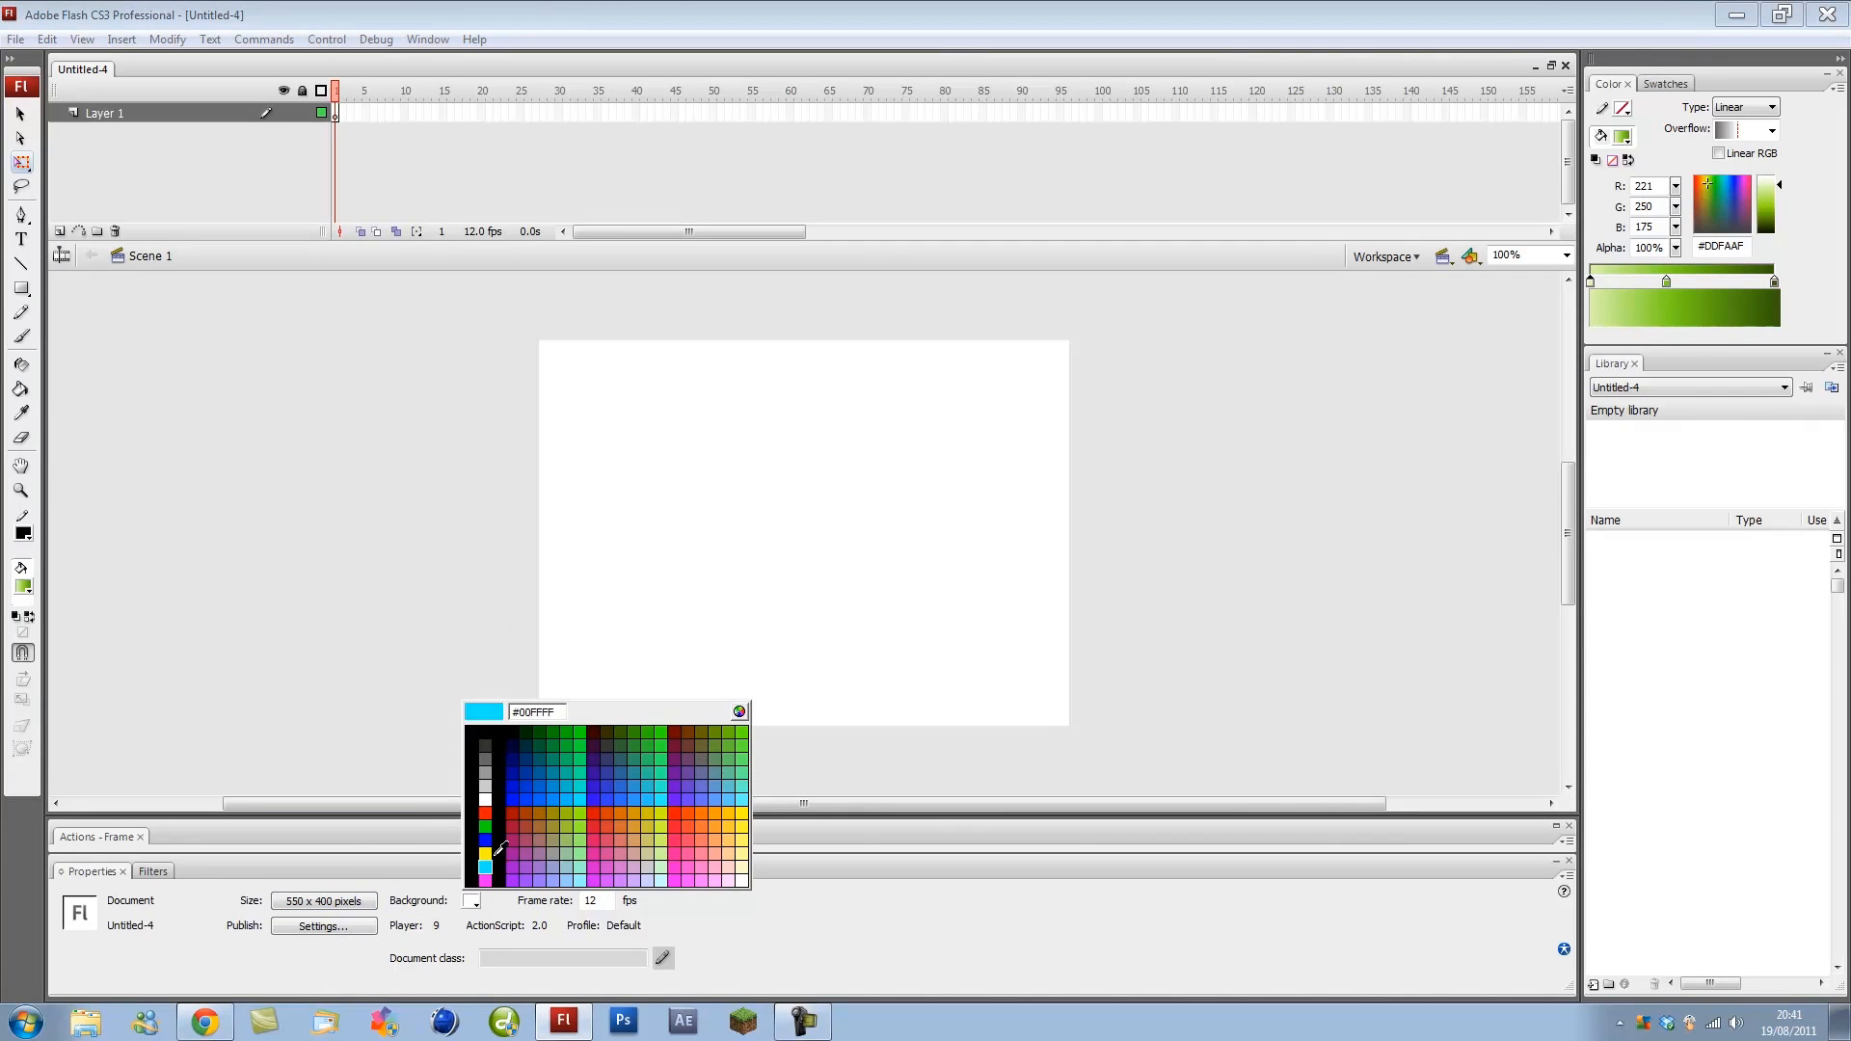
pyautogui.click(485, 746)
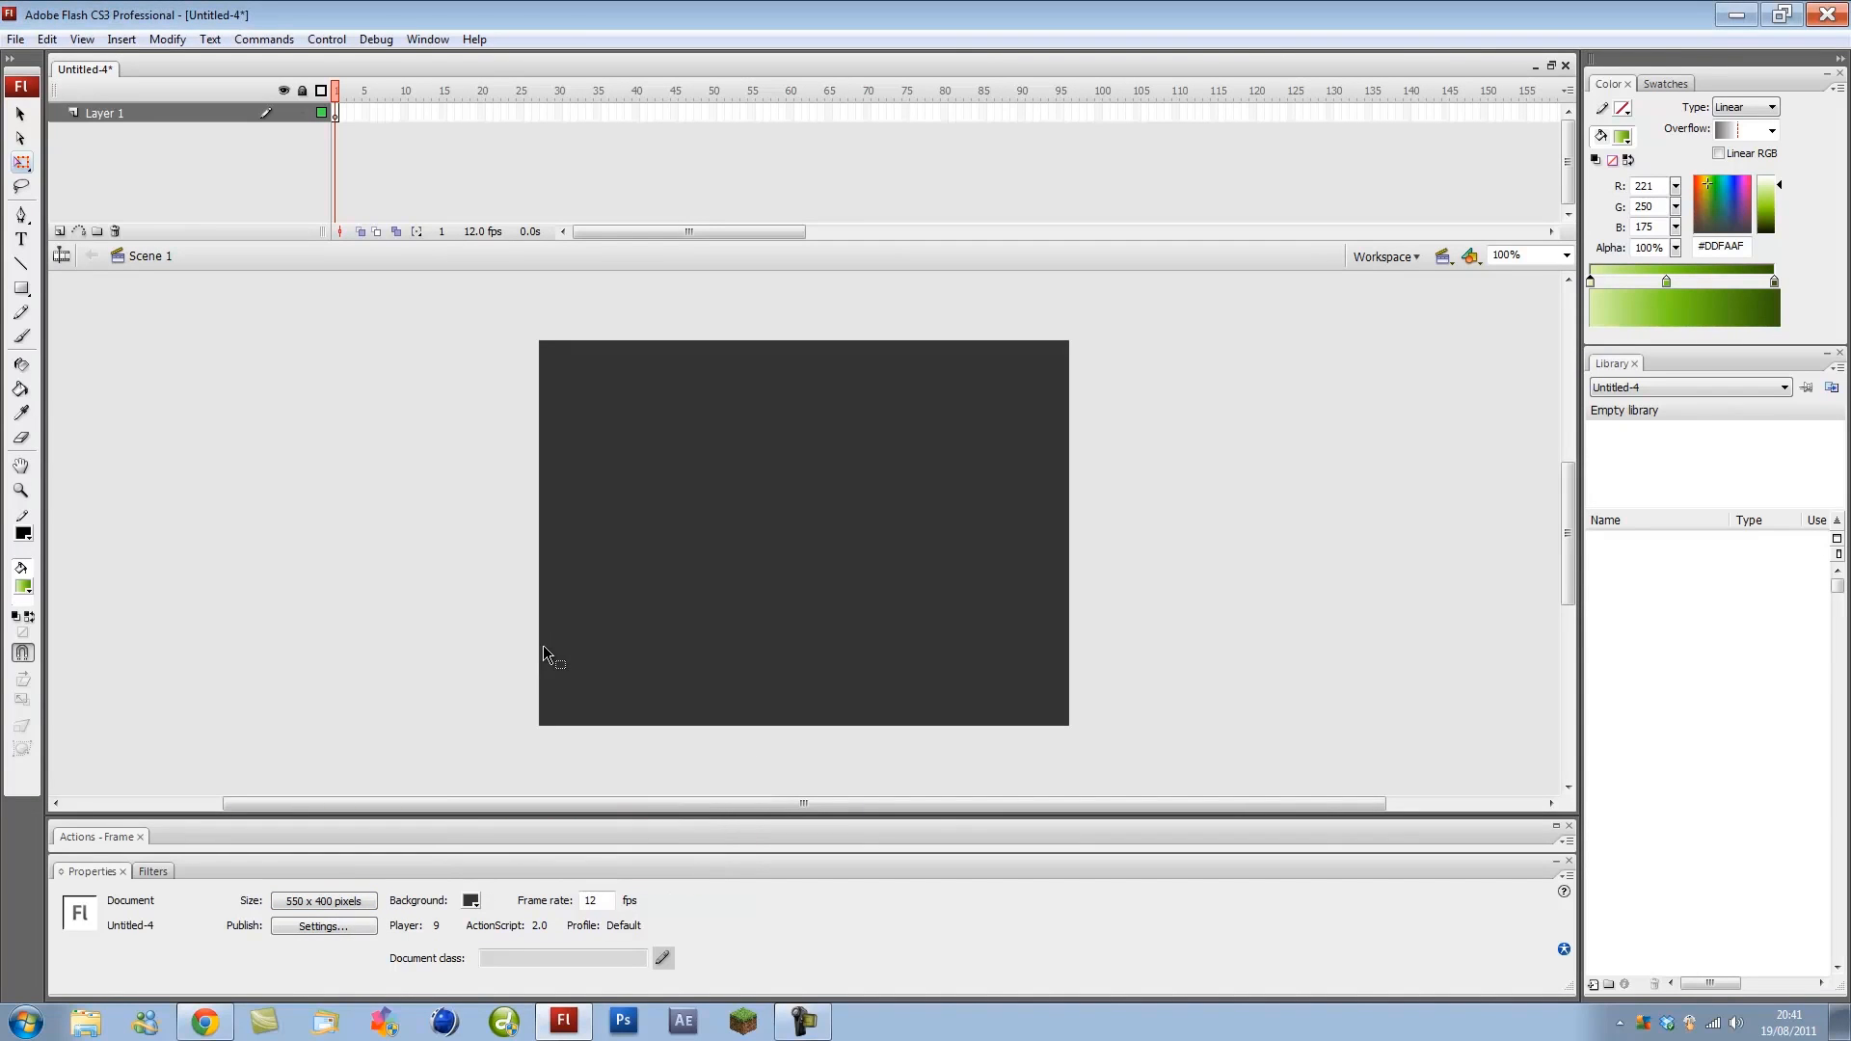
# Remove the middle stop from the green linear gradient and darken its light starting stop to #8CDE10
pyautogui.click(1684, 285)
pyautogui.moveTo(1664, 285); pyautogui.dragTo(1751, 281)
pyautogui.click(1590, 282)
pyautogui.moveTo(1779, 184); pyautogui.dragTo(1776, 207)
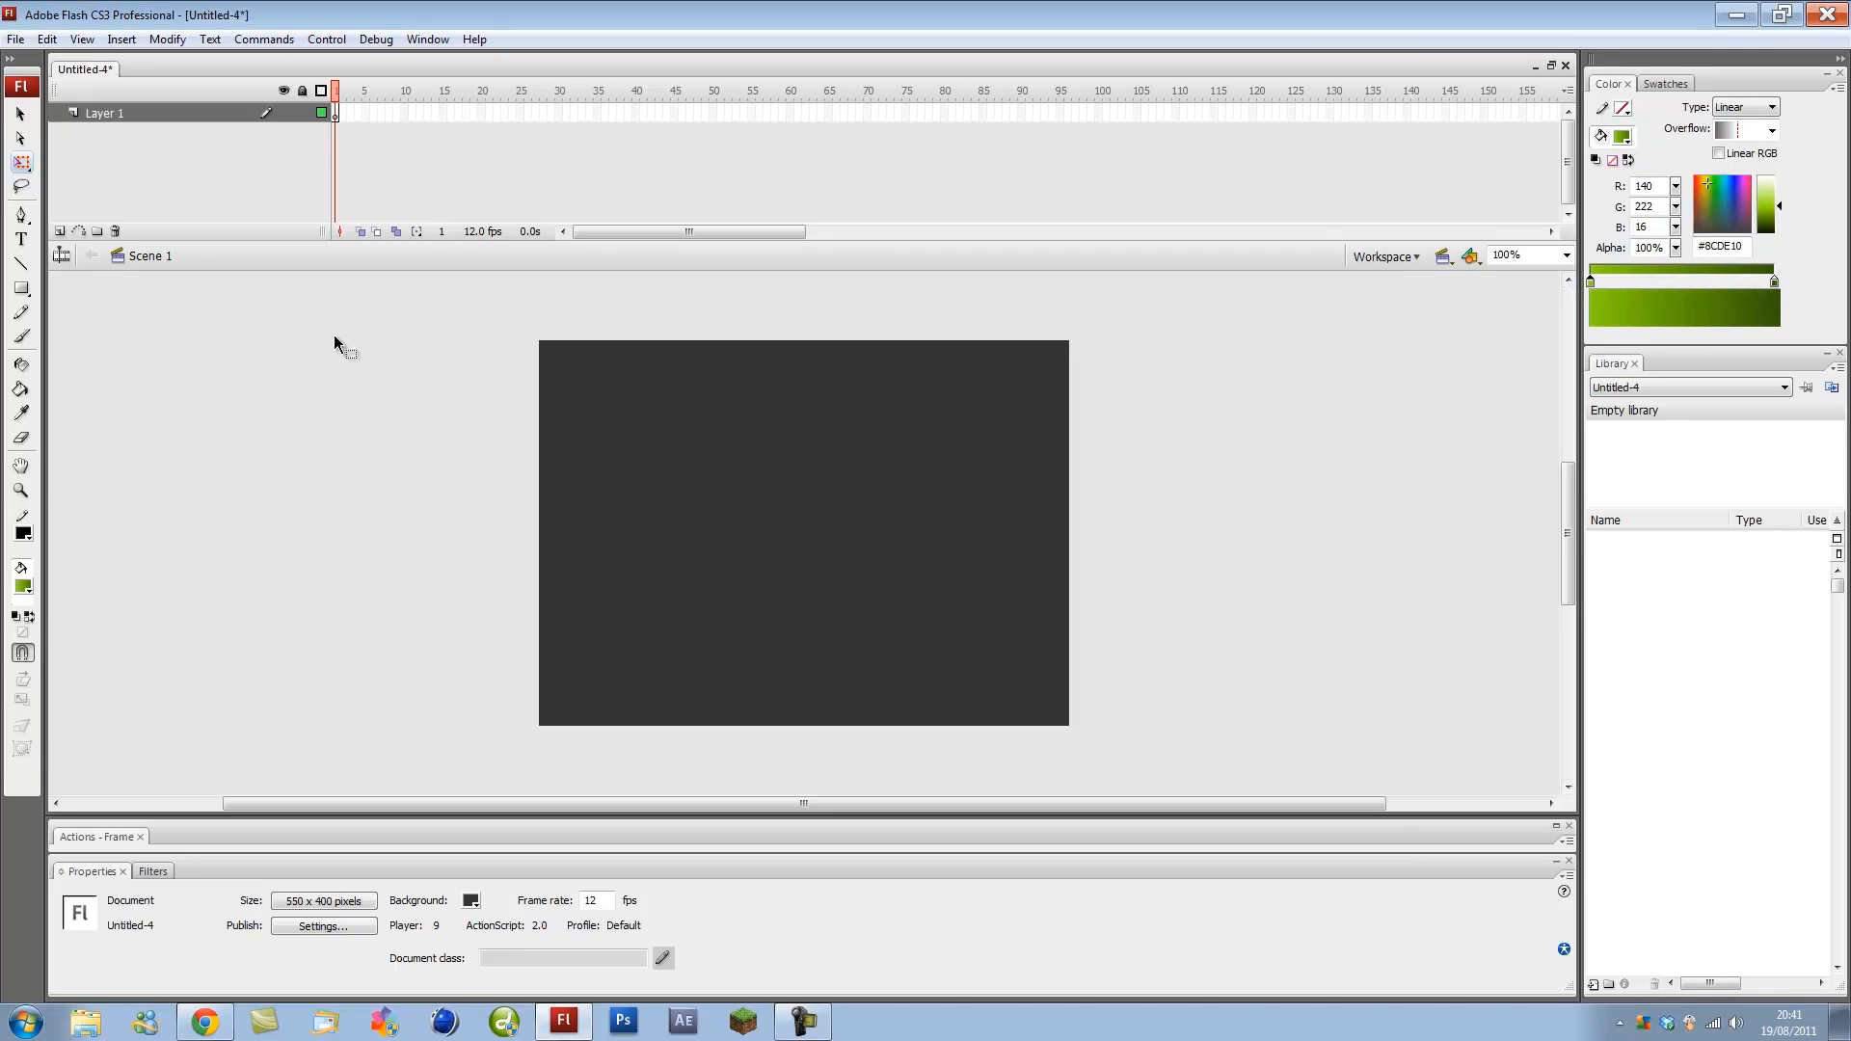
# Draw a rectangle about 434 by 96 px across the upper middle of the stage and run its gradient fill vertically, light above dark
pyautogui.click(22, 290)
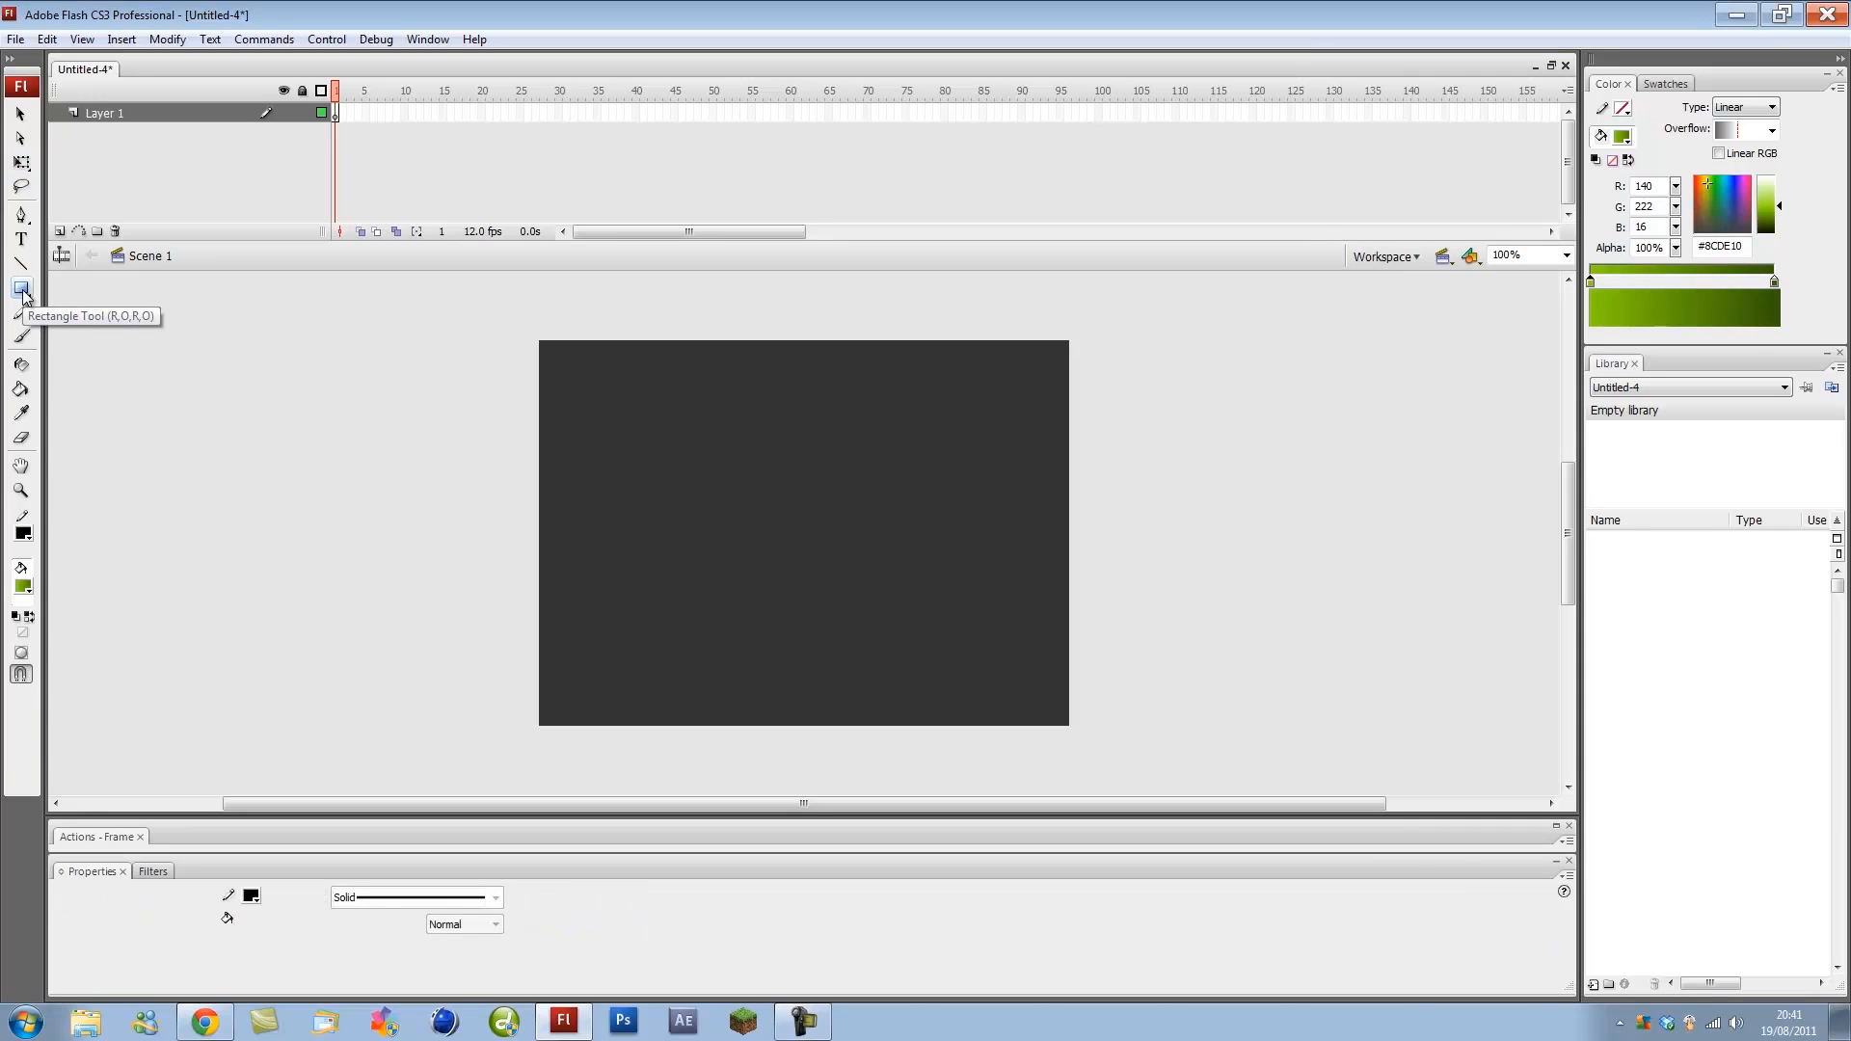
pyautogui.moveTo(590, 444); pyautogui.dragTo(1009, 536)
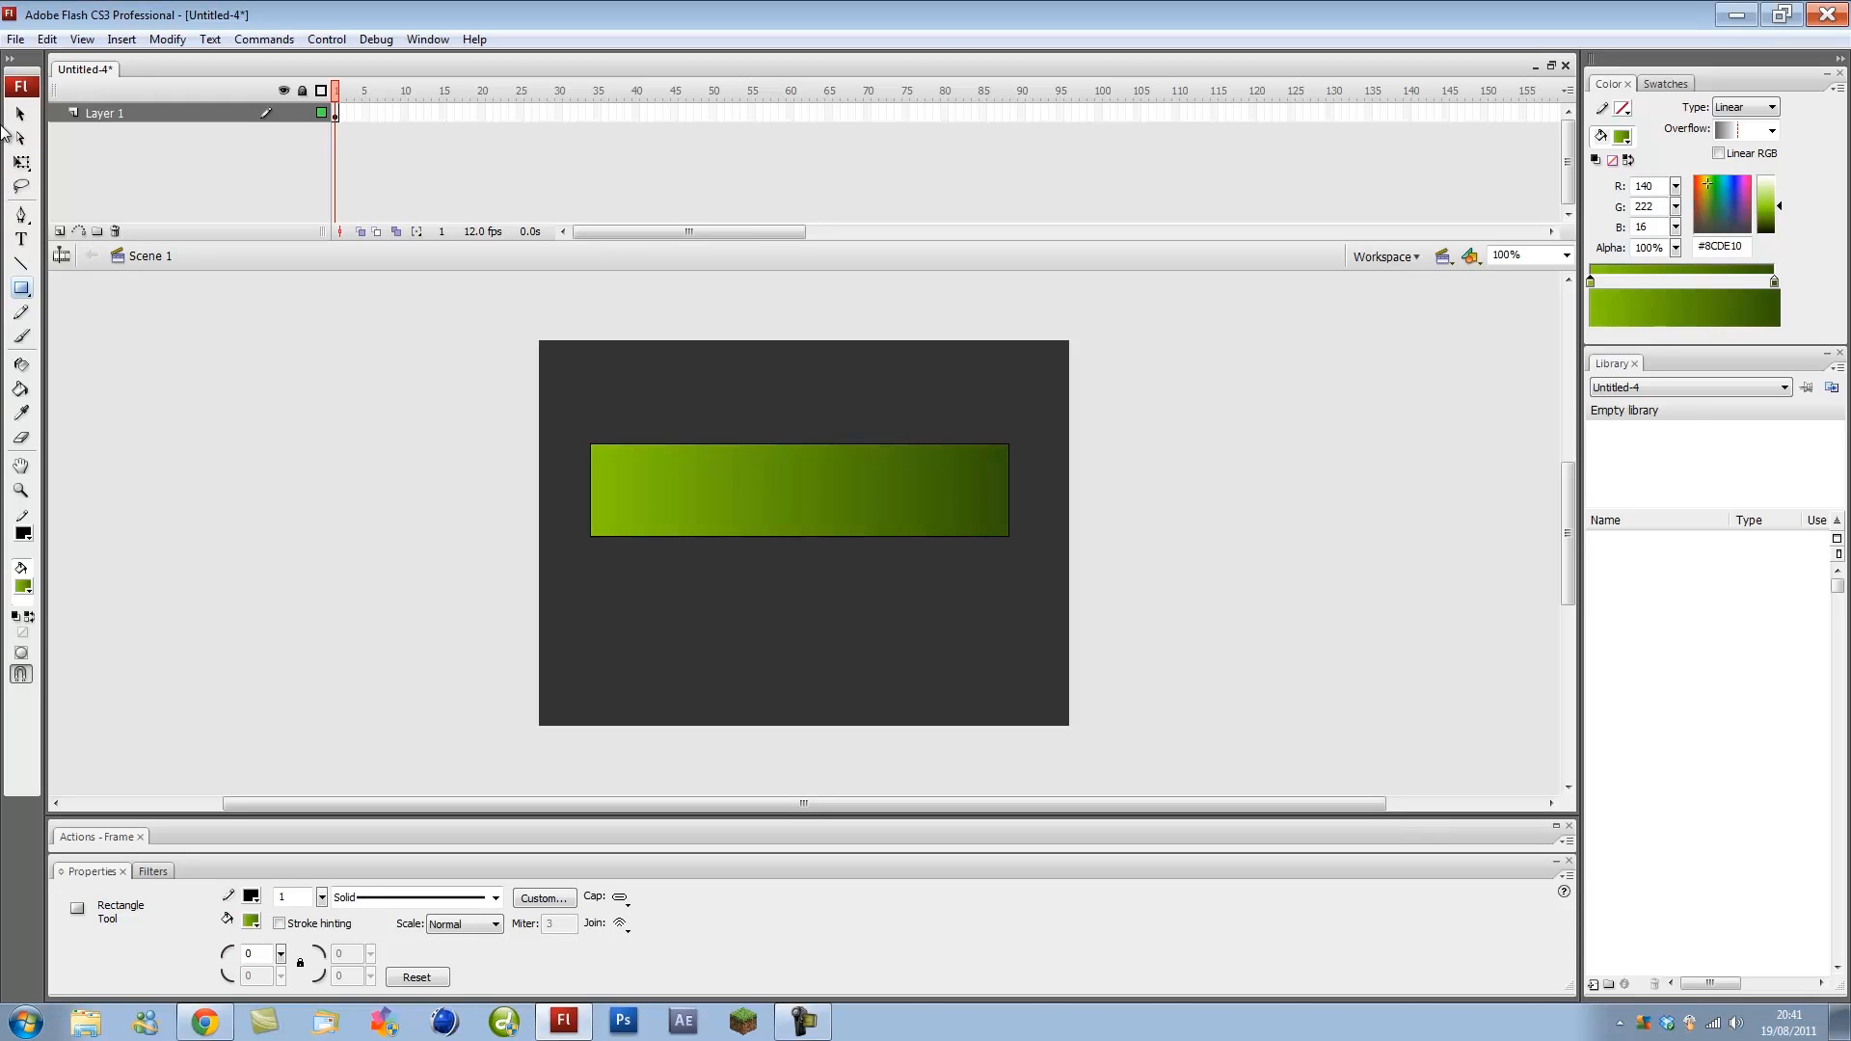
pyautogui.click(22, 391)
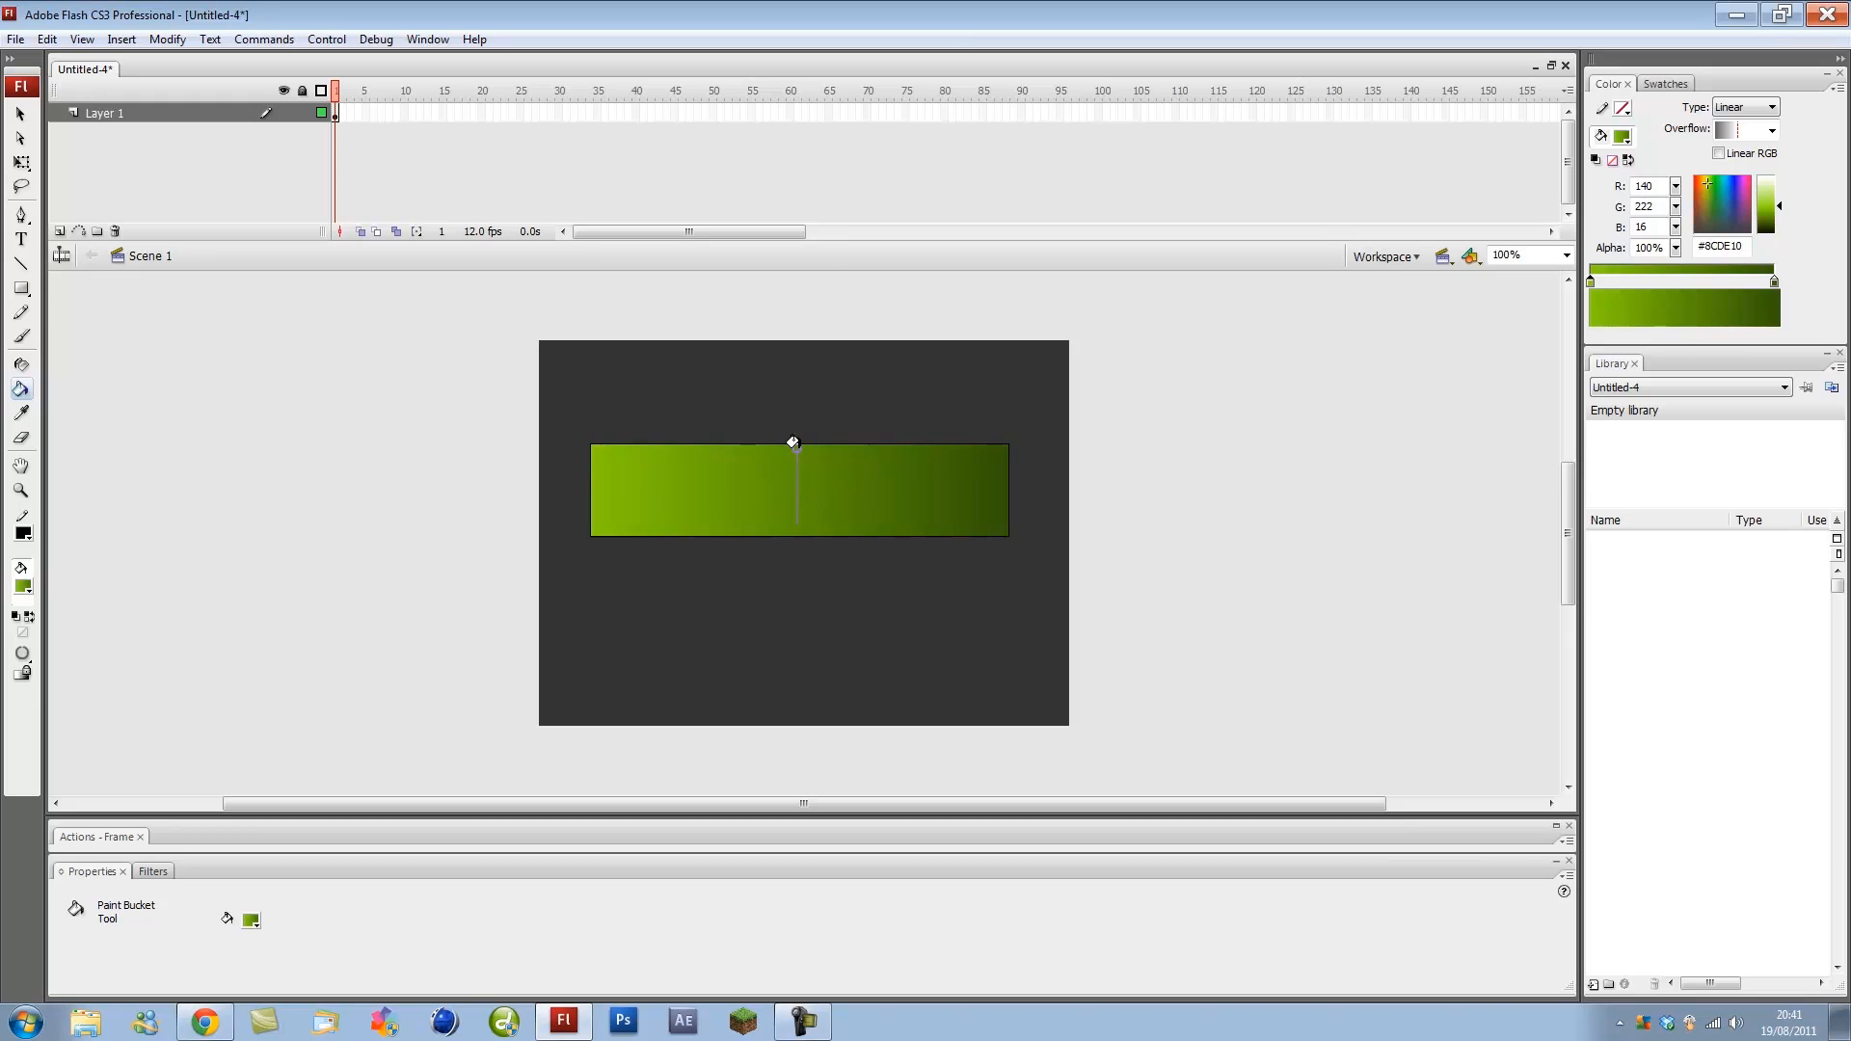
pyautogui.moveTo(792, 443); pyautogui.dragTo(793, 445)
pyautogui.moveTo(793, 448)
pyautogui.mouseDown()
pyautogui.moveTo(796, 548)
pyautogui.moveTo(793, 518)
pyautogui.mouseUp()
# Delete the black outline around the green gradient rectangle
pyautogui.click(19, 113)
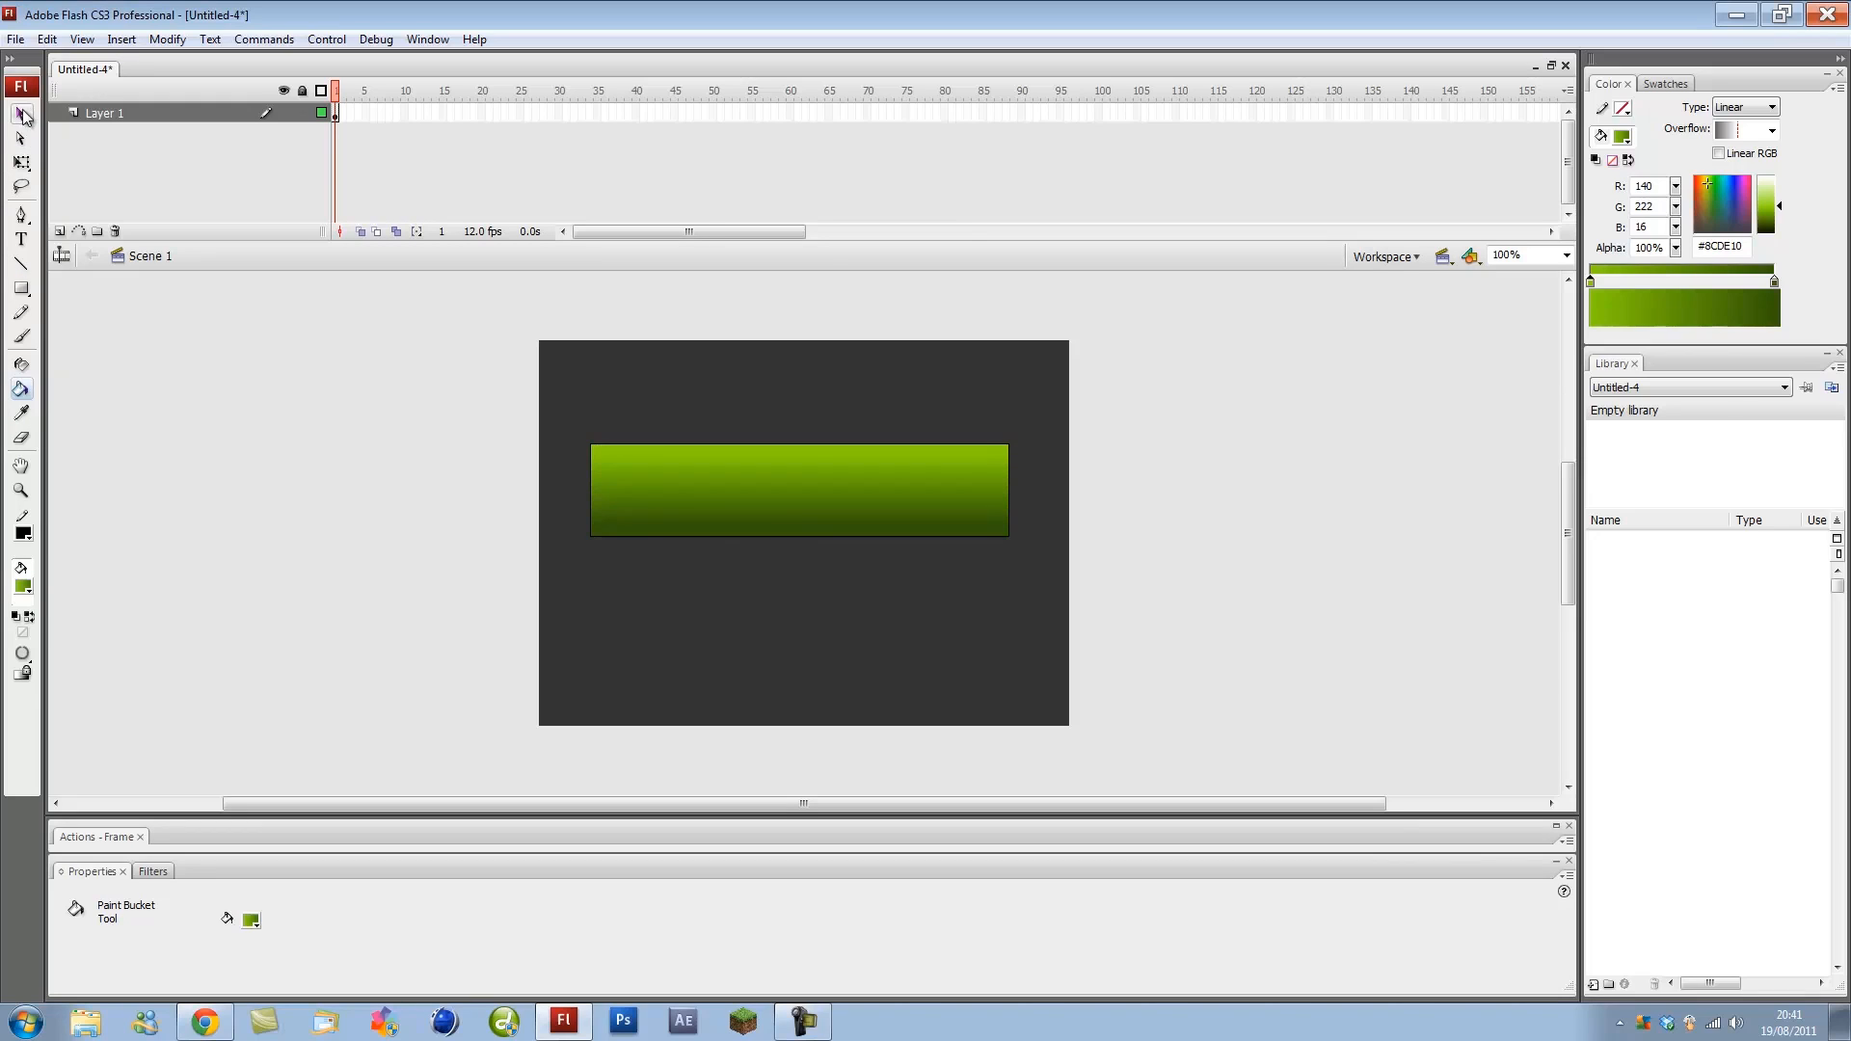
pyautogui.click(815, 450)
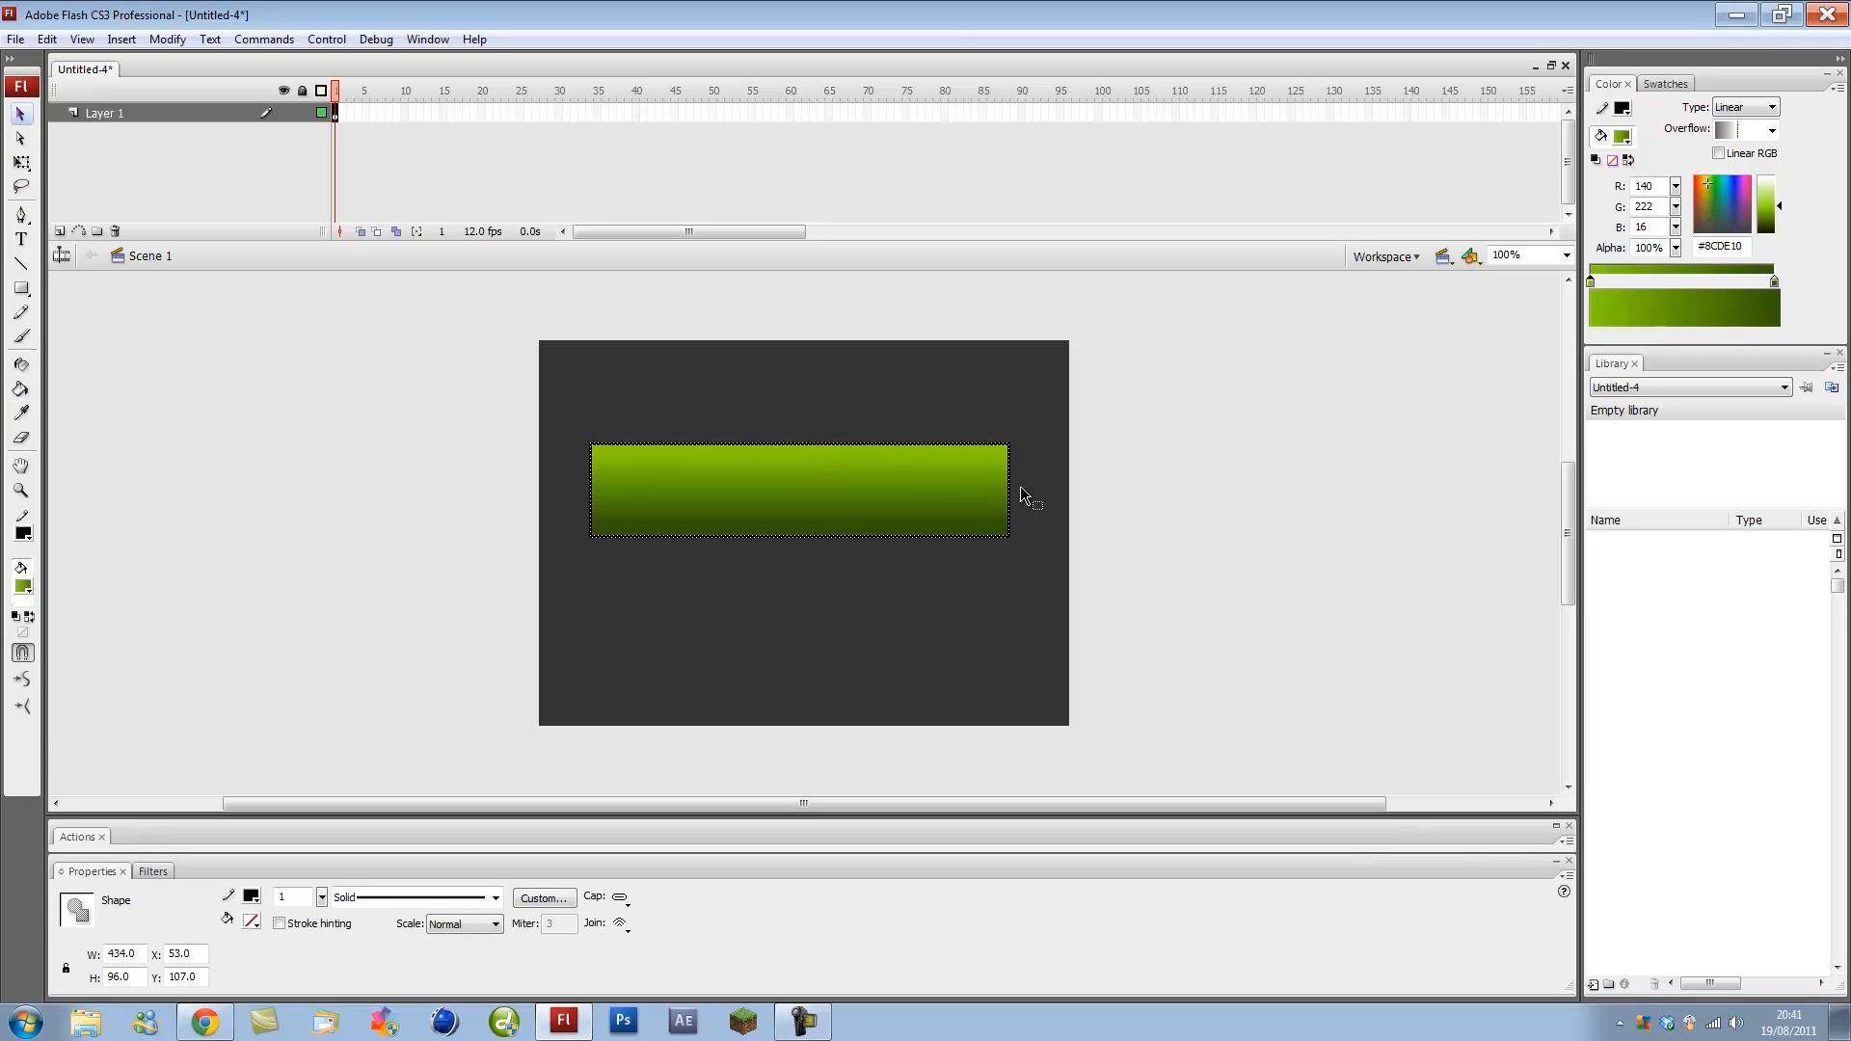
pyautogui.click(1008, 572)
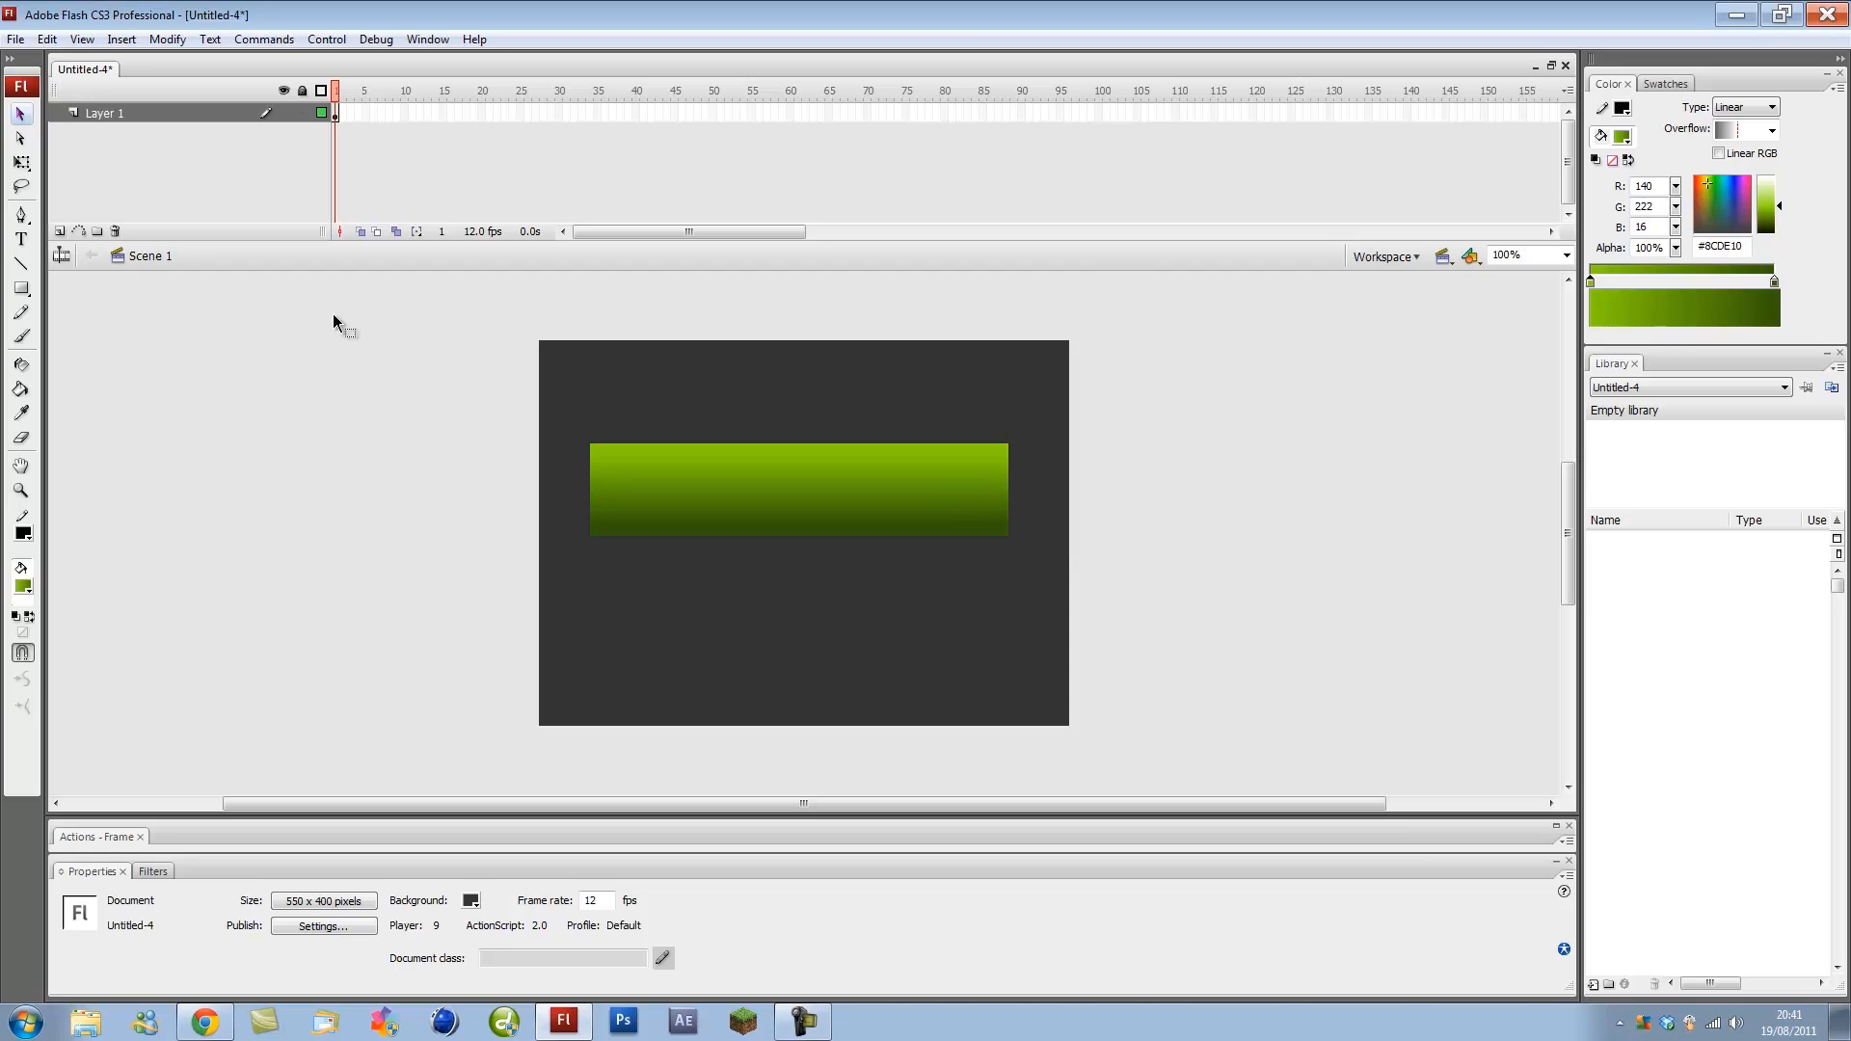
# Add a white dynamic text field about 370 px wide above the green rectangle, reading SUBSCRIBE in Arial 70
pyautogui.click(21, 239)
pyautogui.click(23, 586)
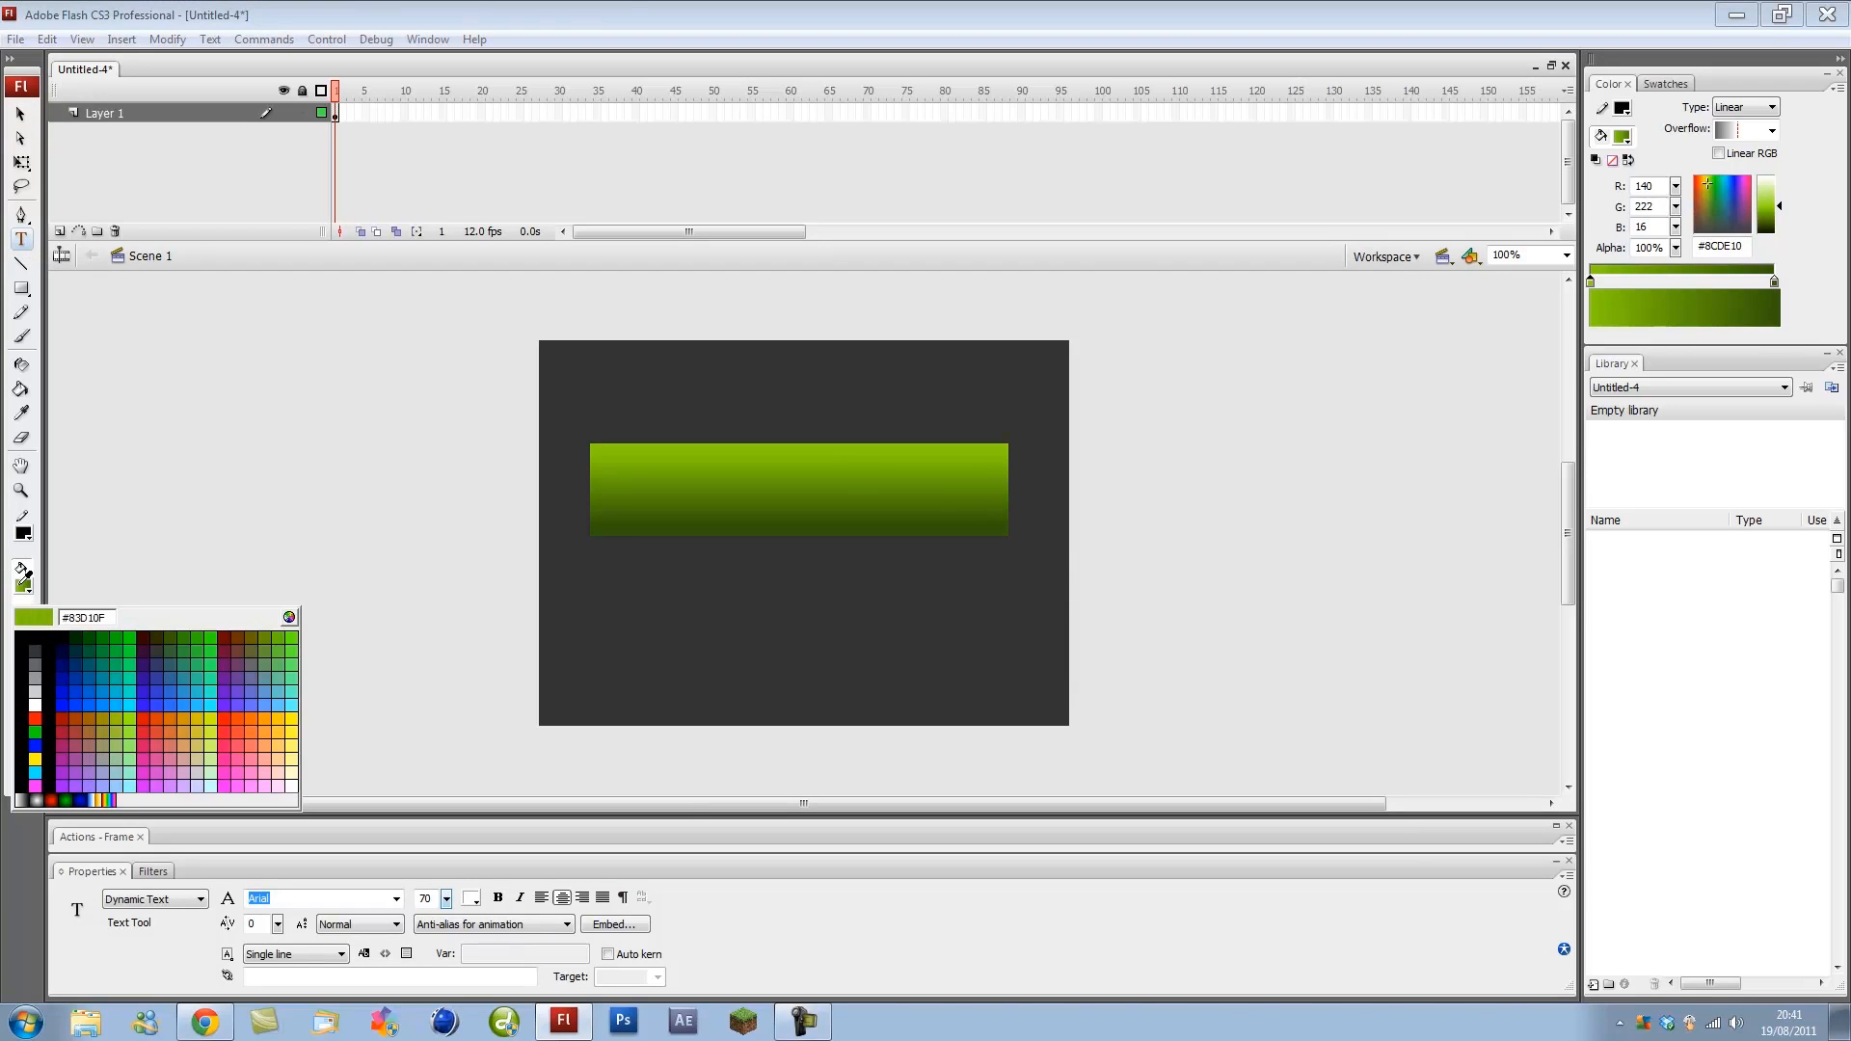
pyautogui.click(34, 705)
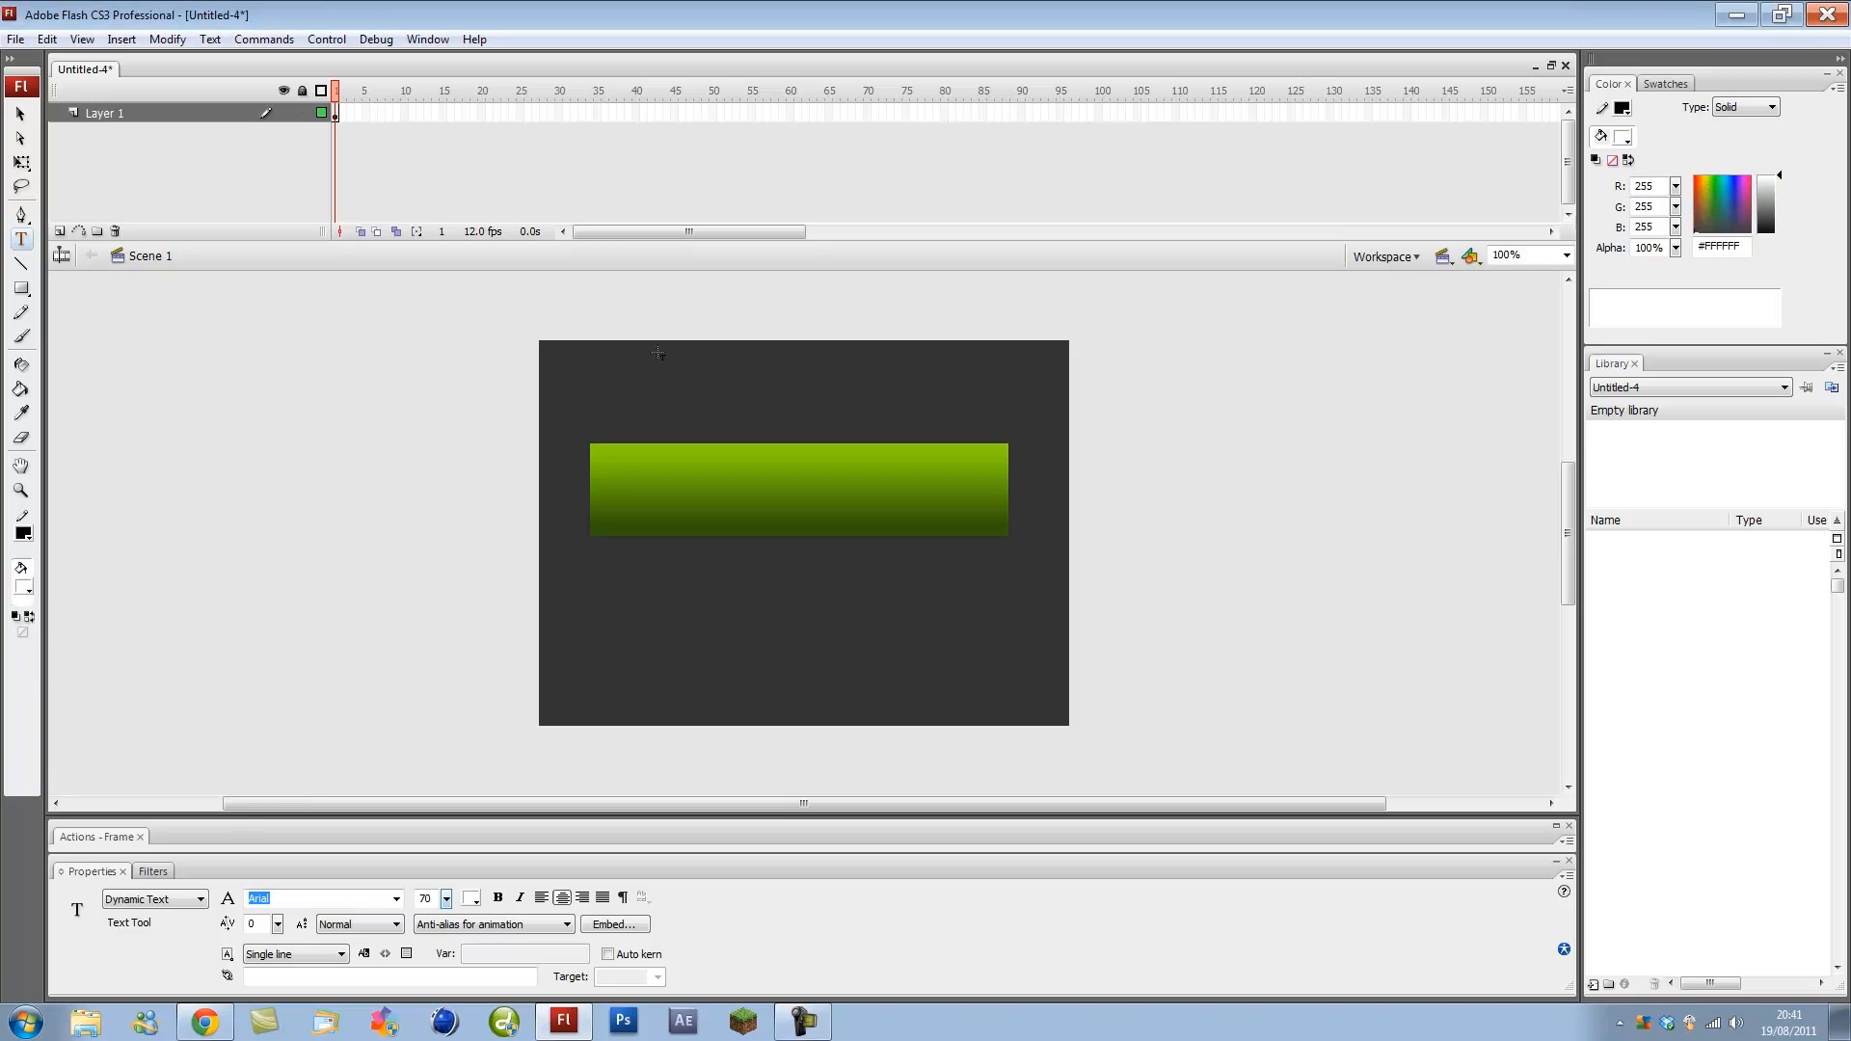
pyautogui.moveTo(632, 413); pyautogui.dragTo(986, 417)
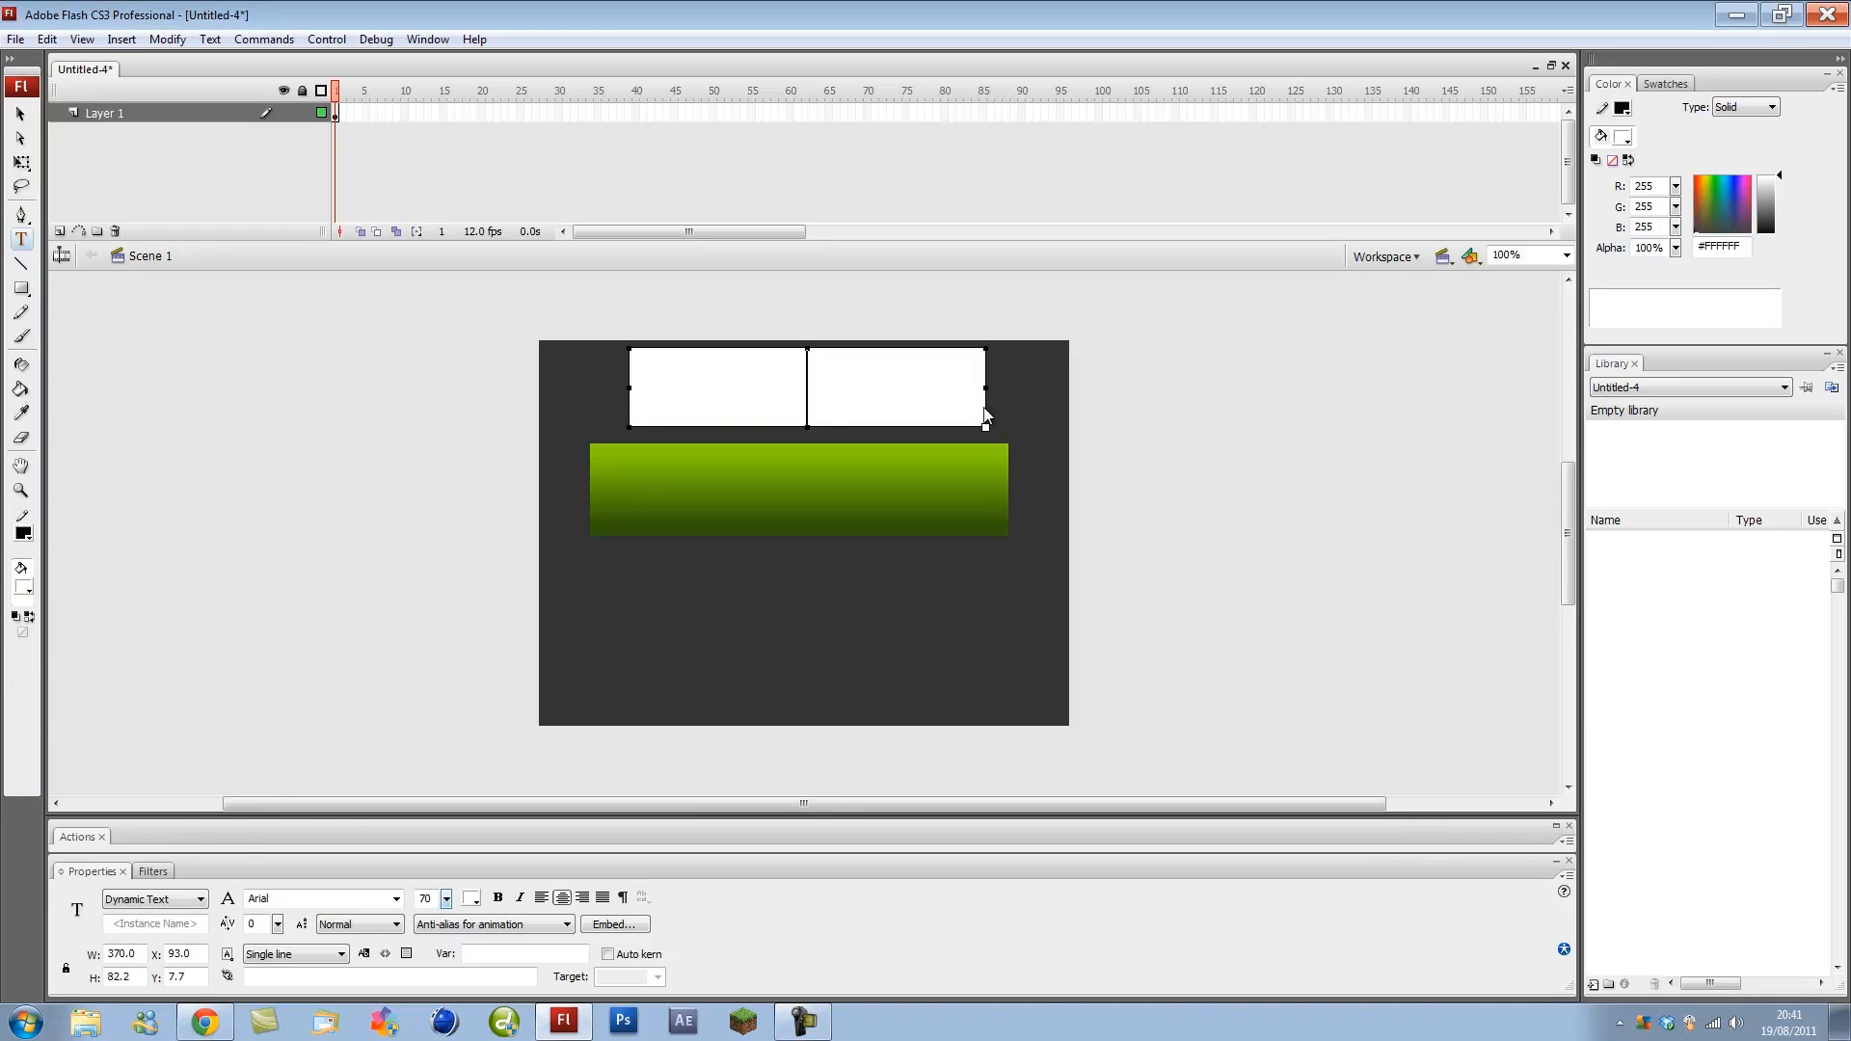
pyautogui.write('SUBSCRIBE')
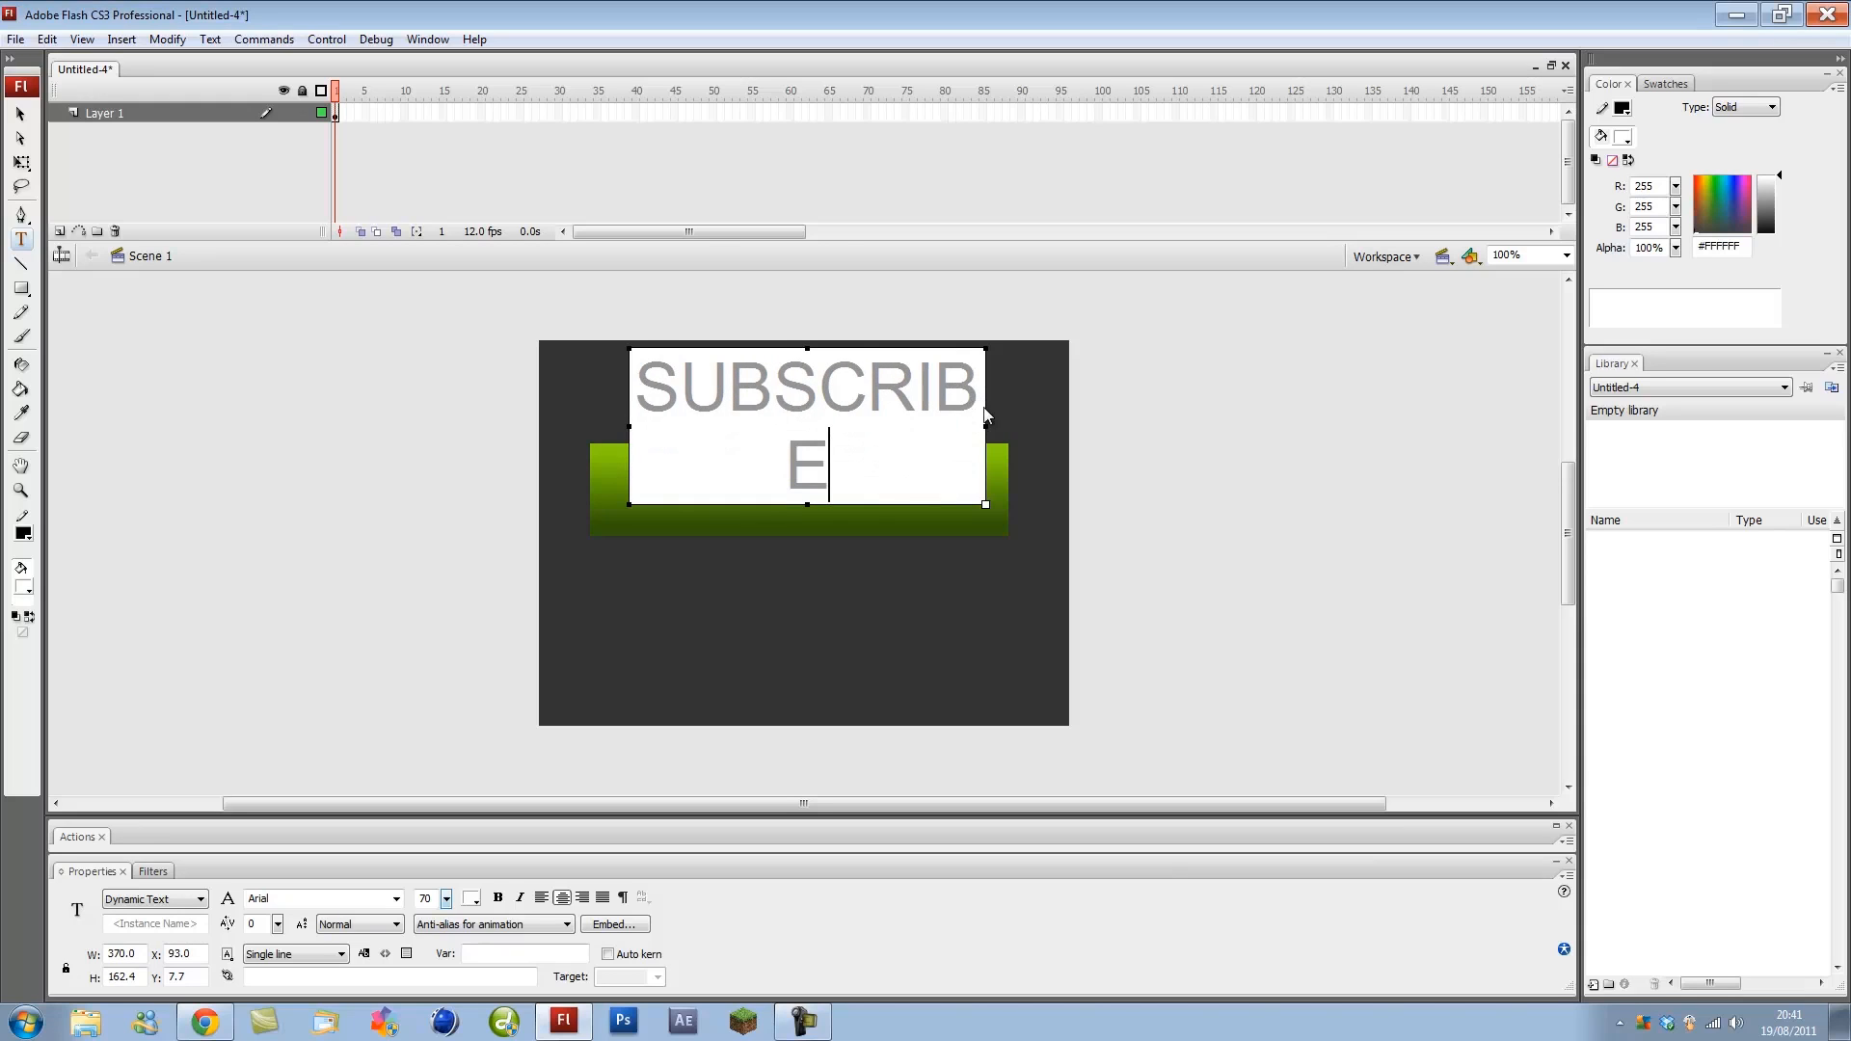
# Widen the SUBSCRIBE text field to about 416 px so it fits one line, and move it onto the green rectangle
pyautogui.moveTo(983, 507); pyautogui.dragTo(1031, 424)
pyautogui.click(20, 113)
pyautogui.moveTo(829, 360); pyautogui.dragTo(799, 466)
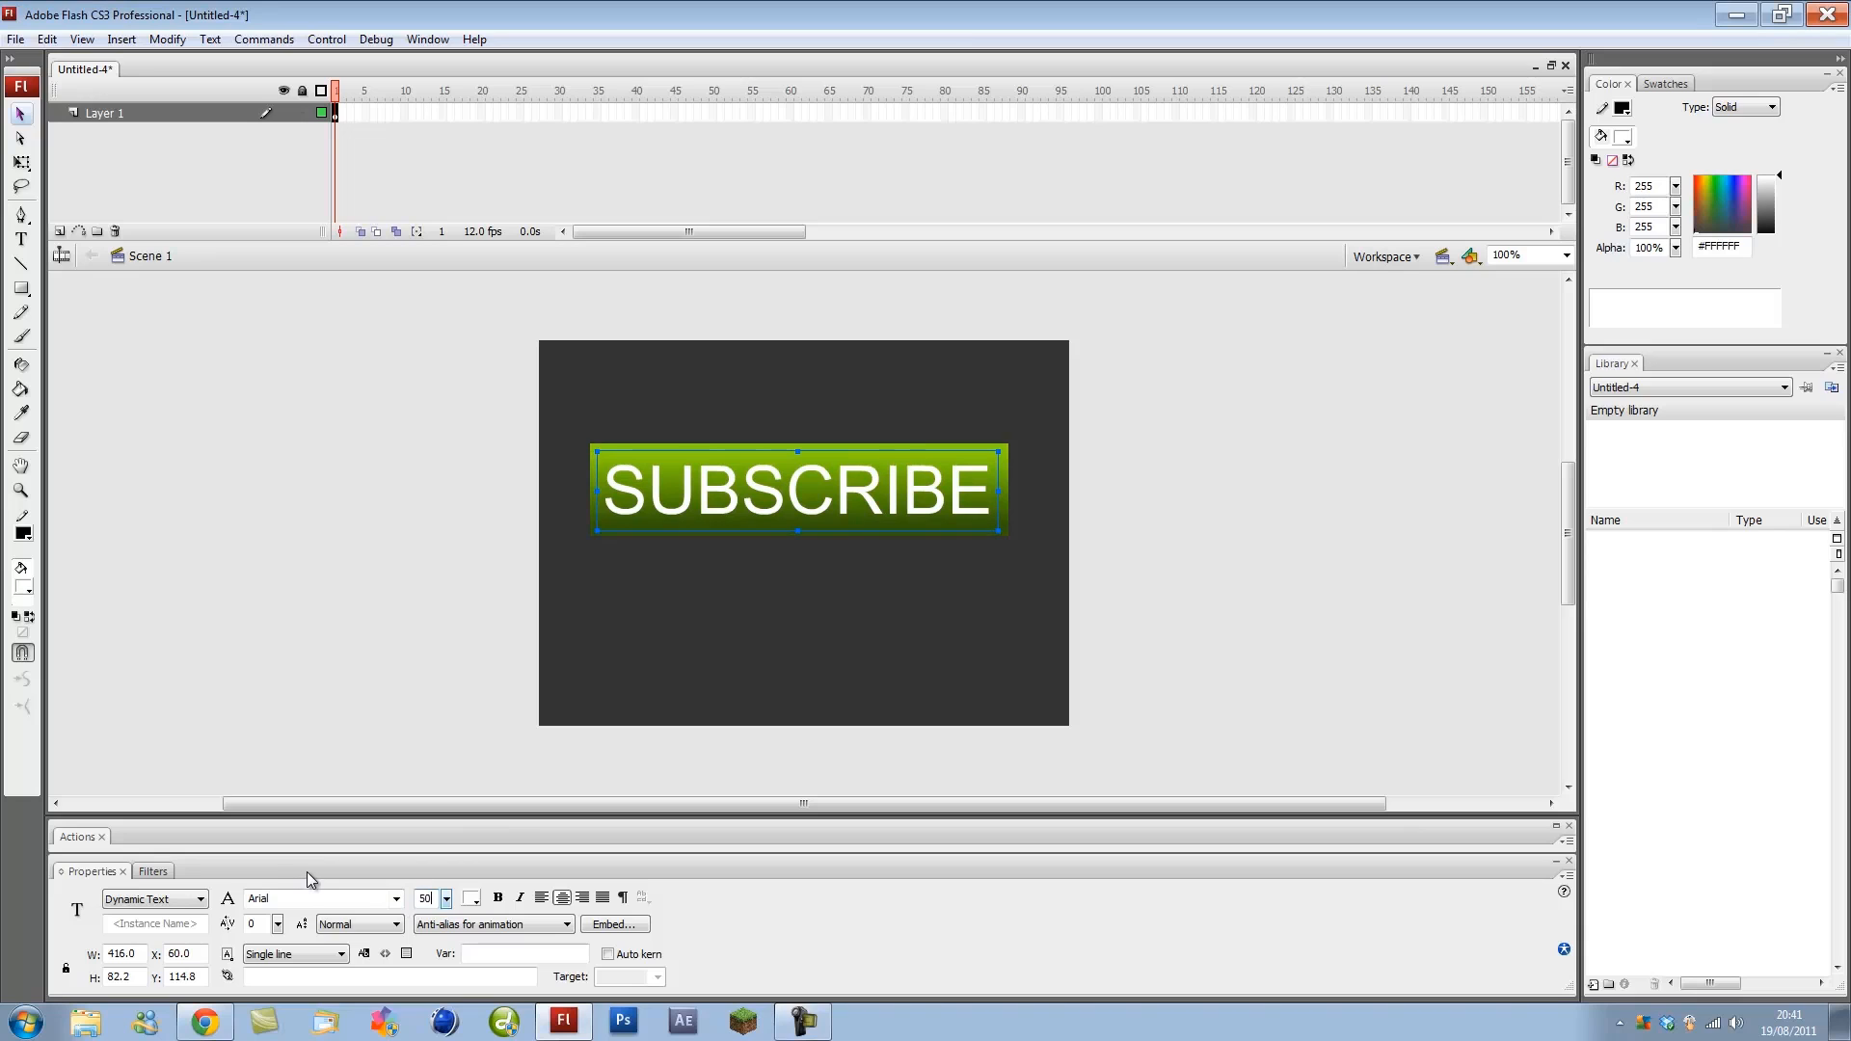
# Set the SUBSCRIBE text's font size to 50 and resize its text field to about 424 by 60 px
pyautogui.press('Return')
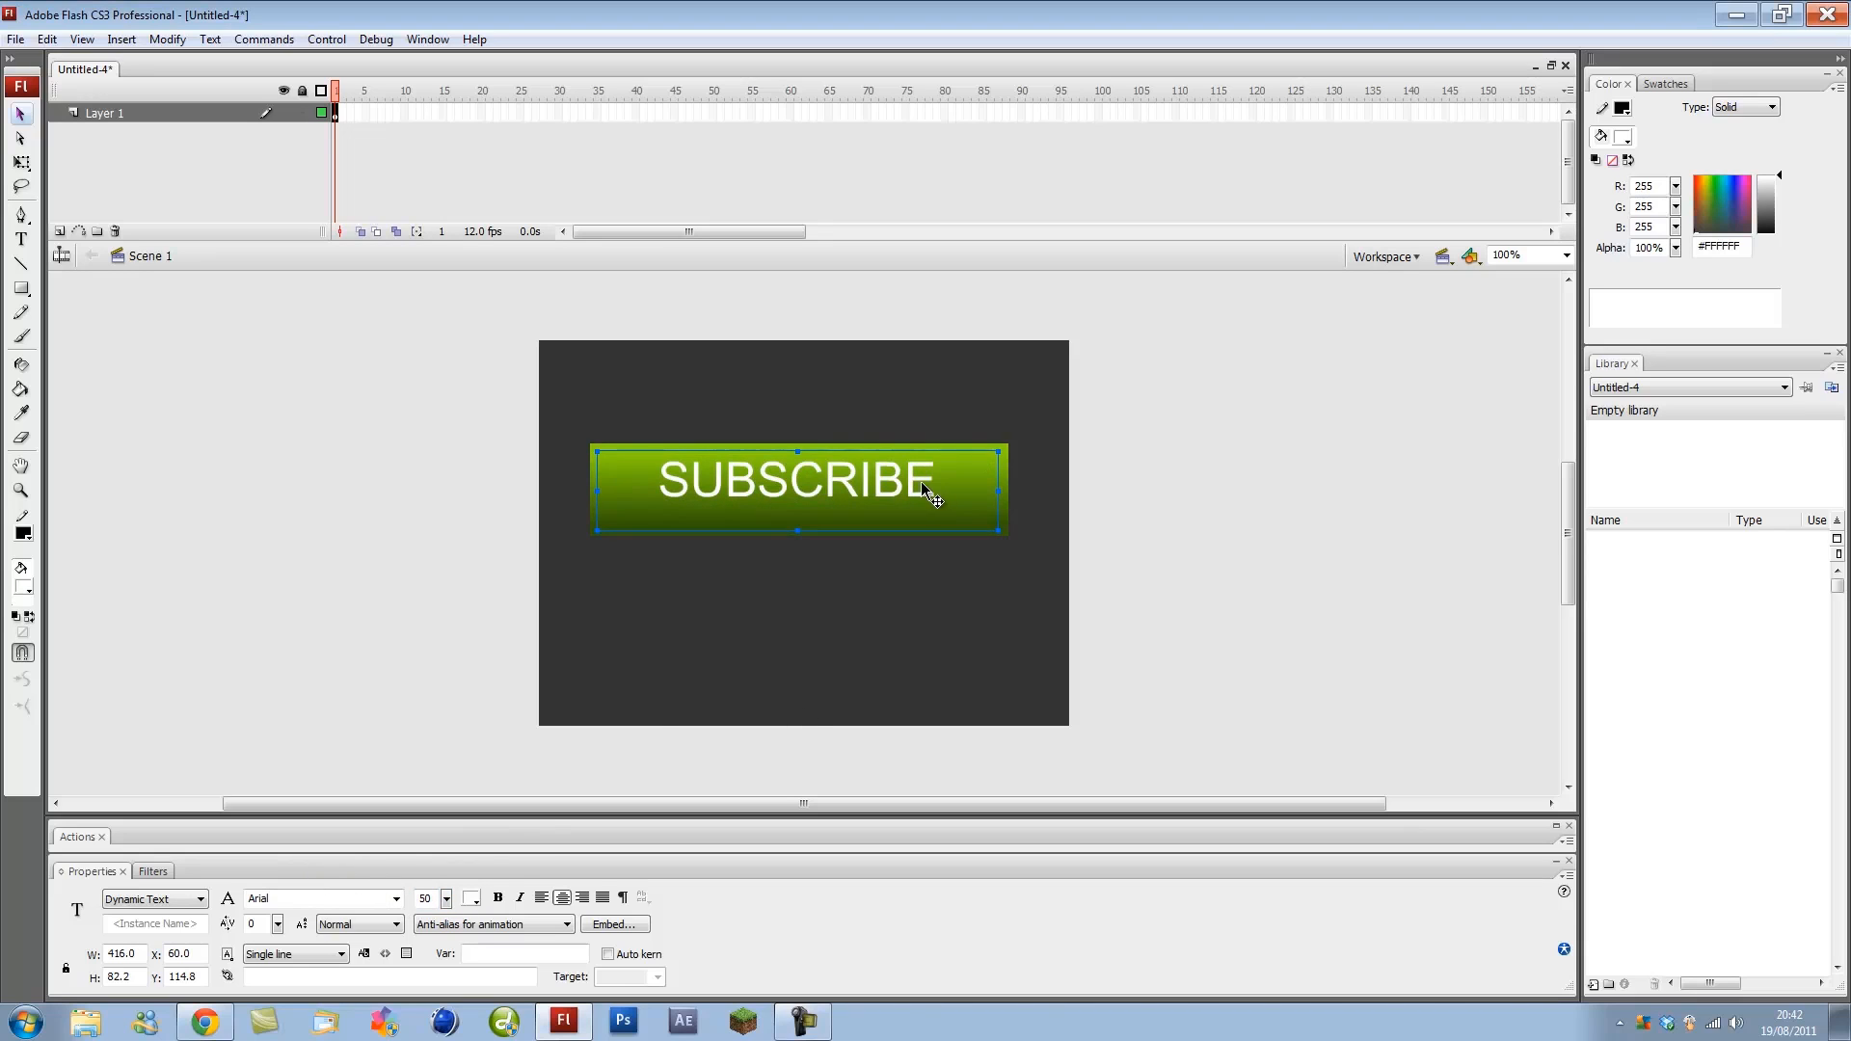
pyautogui.doubleClick(911, 491)
pyautogui.moveTo(998, 529); pyautogui.dragTo(1006, 509)
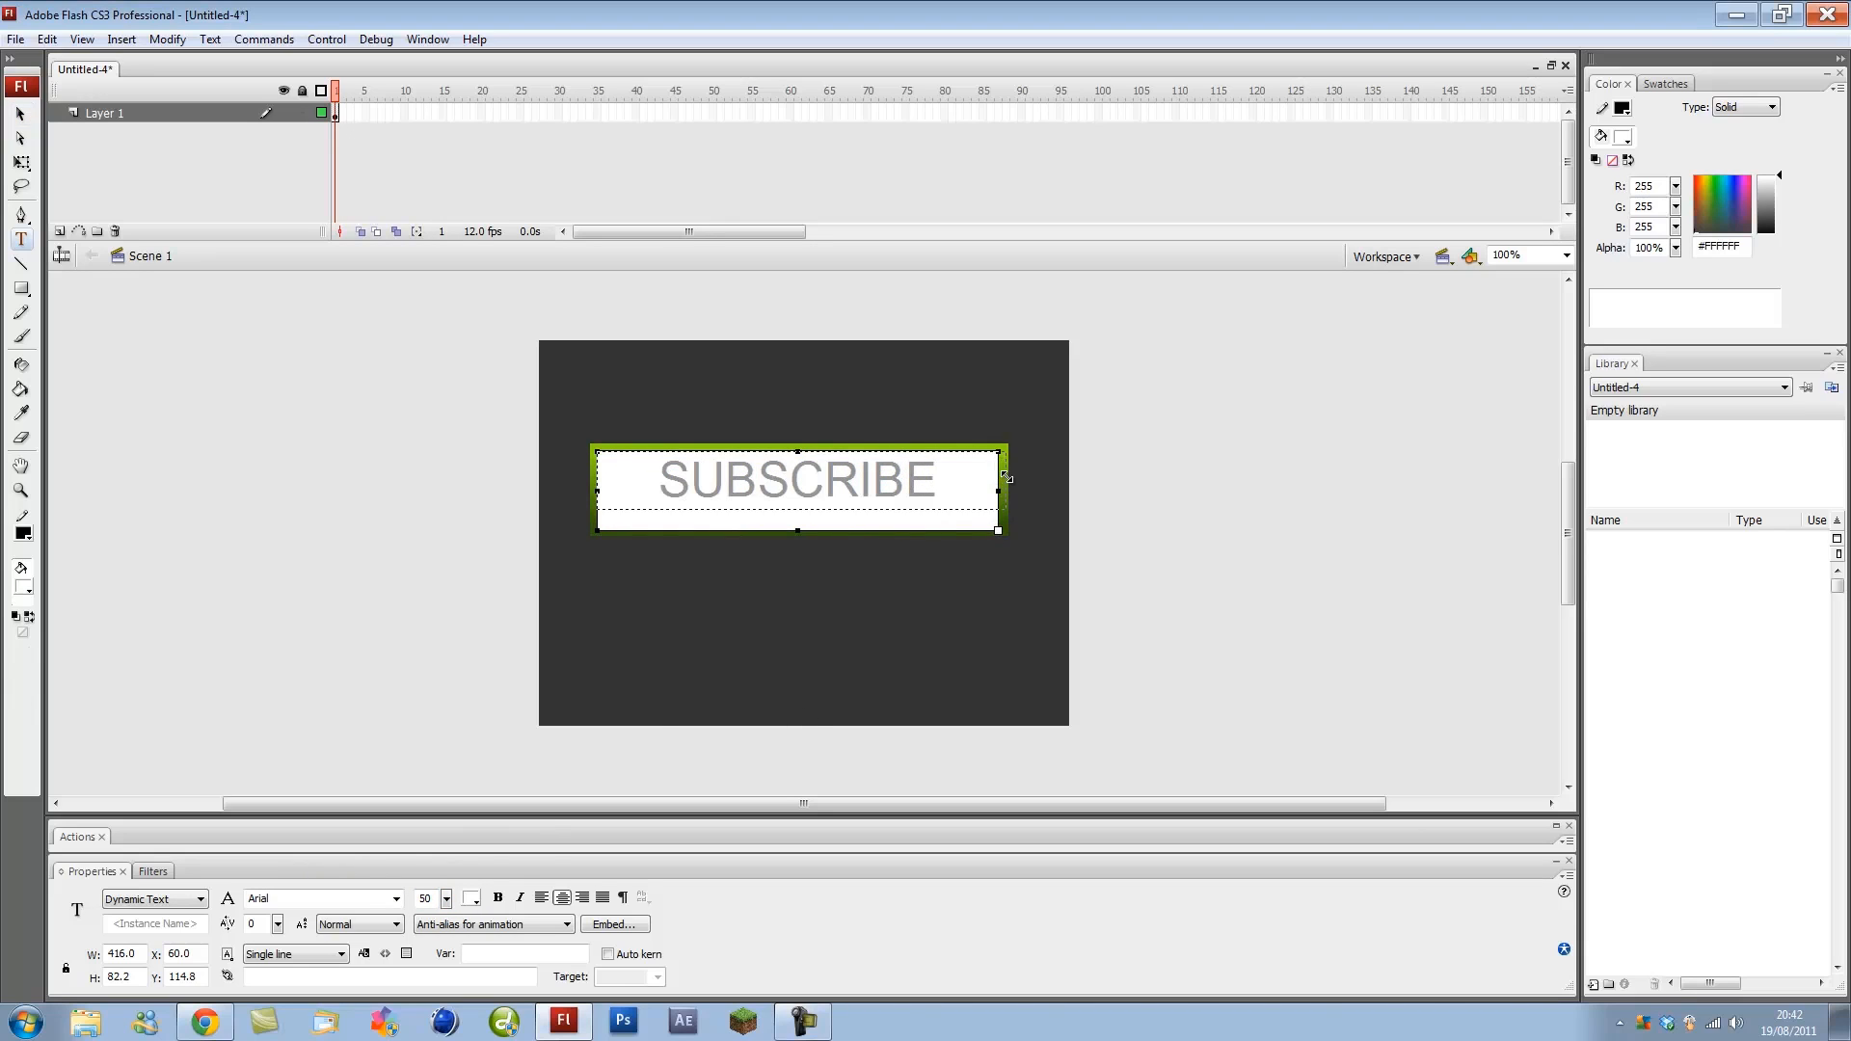
# Nudge the SUBSCRIBE text field down in small increments to centre it vertically on the green rectangle
pyautogui.click(21, 113)
pyautogui.press('Down')
pyautogui.press('Down')
pyautogui.press('Down')
pyautogui.press('Down')
pyautogui.press('Down')
pyautogui.press('Down')
pyautogui.press('Down')
pyautogui.press('Down')
pyautogui.press('Down')
pyautogui.press('Down')
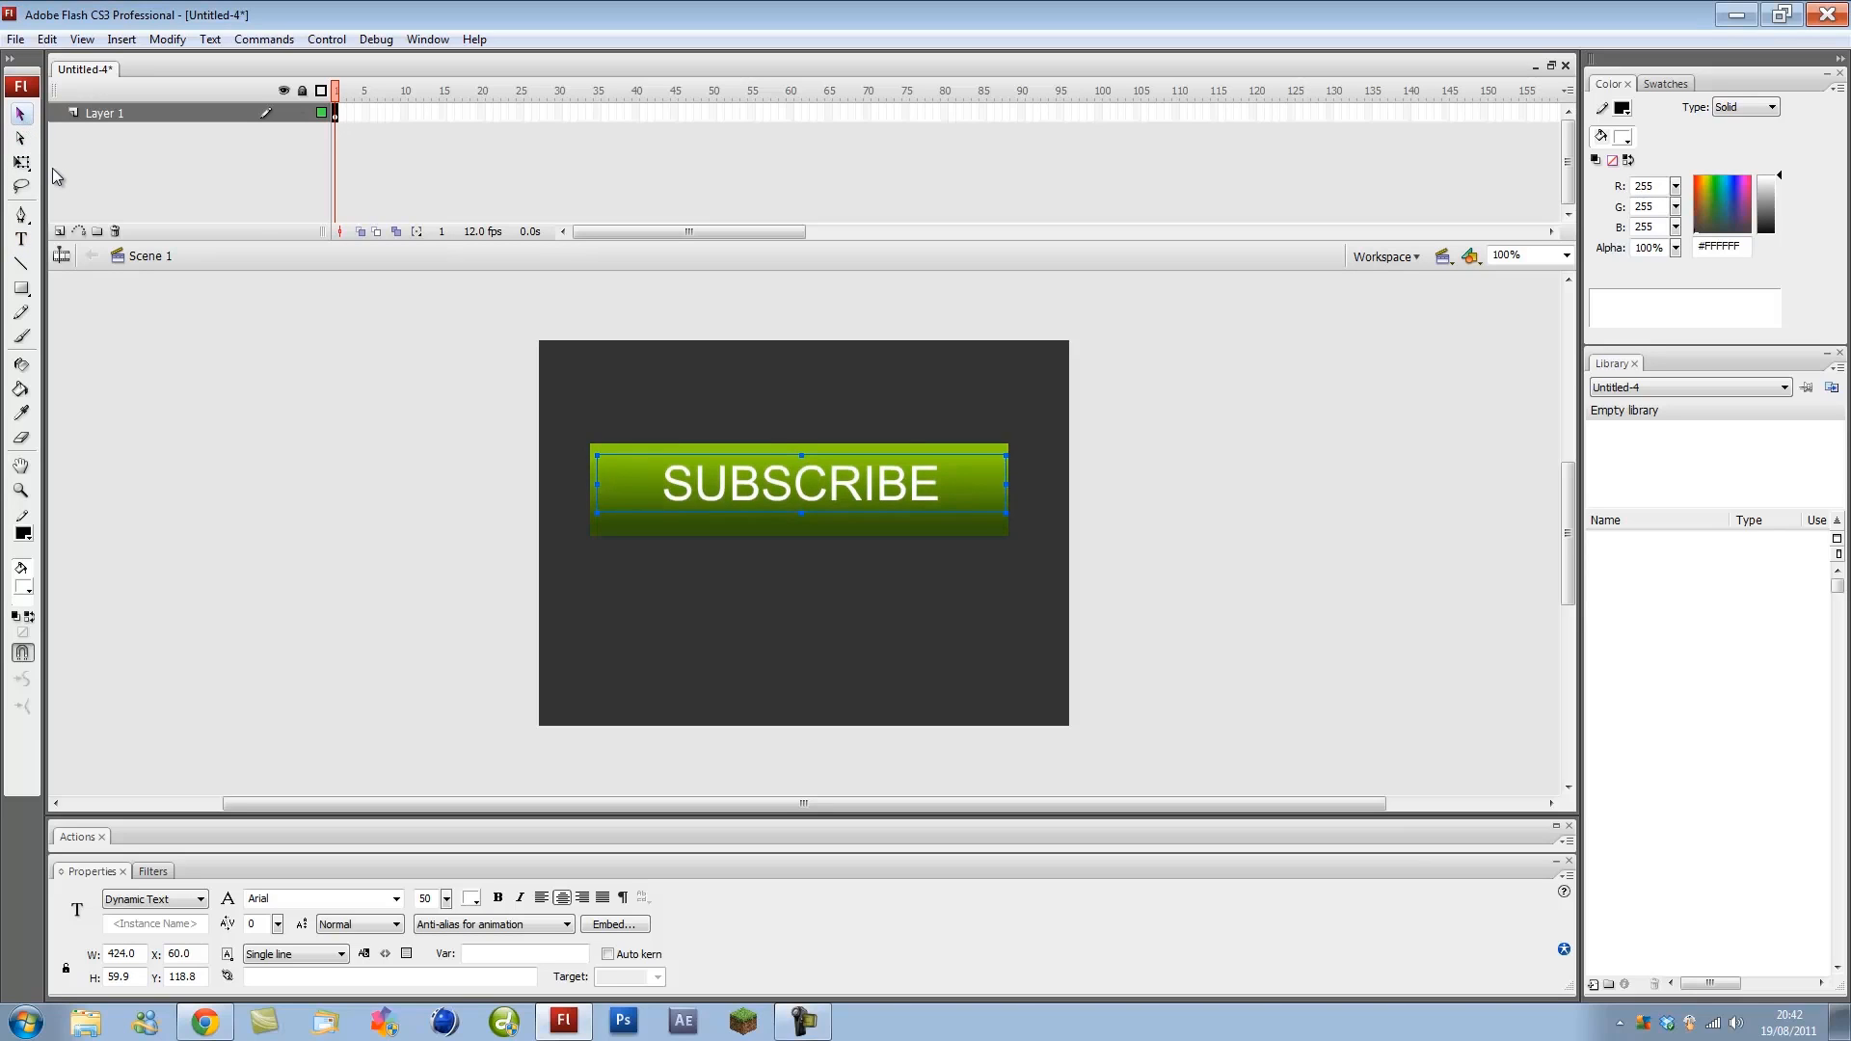